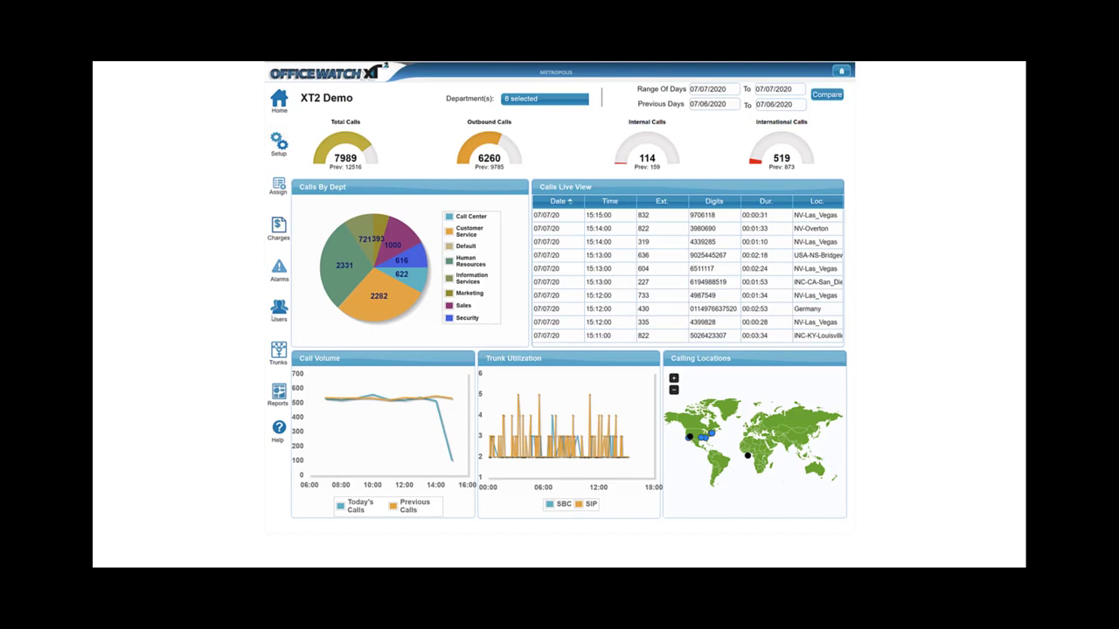
# Open the Web Users list and start a blank new user with access level Reports.
pyautogui.click(279, 307)
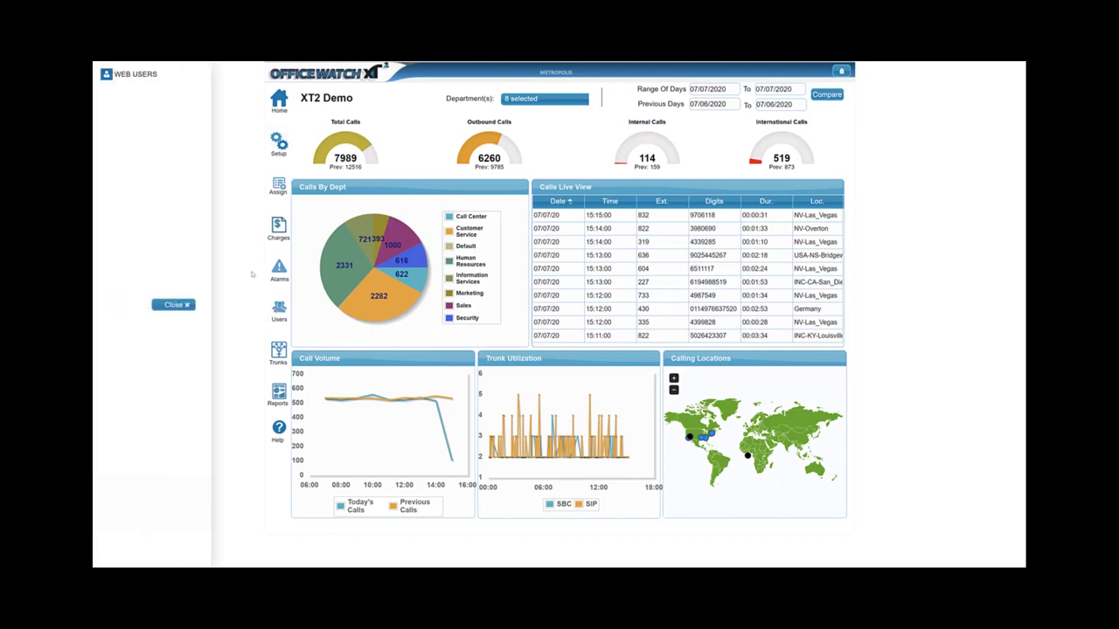
pyautogui.click(121, 78)
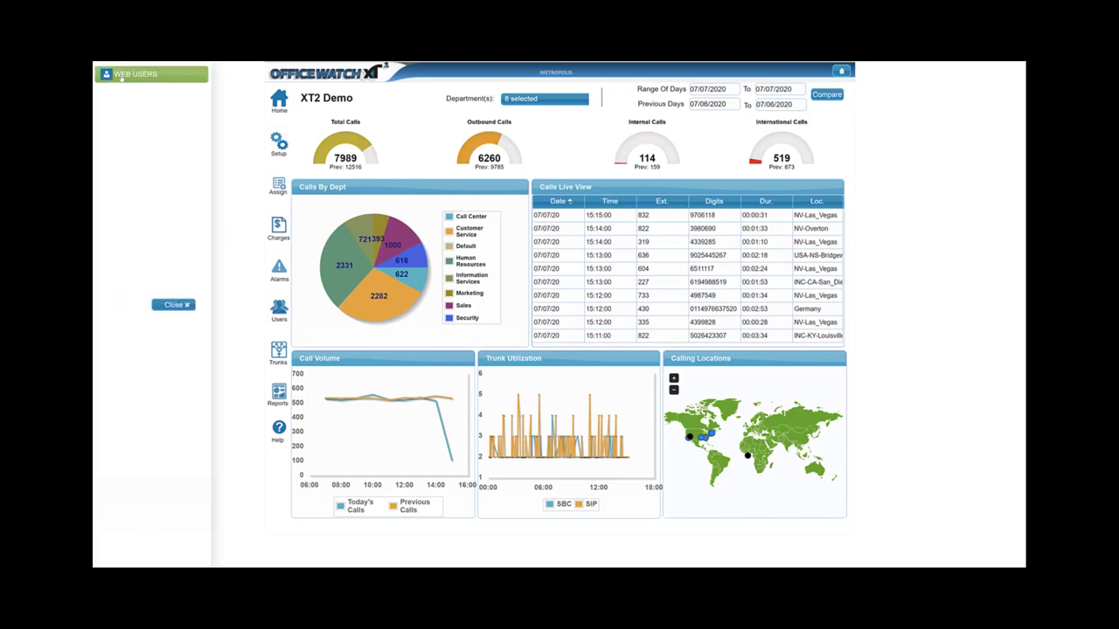
pyautogui.click(305, 182)
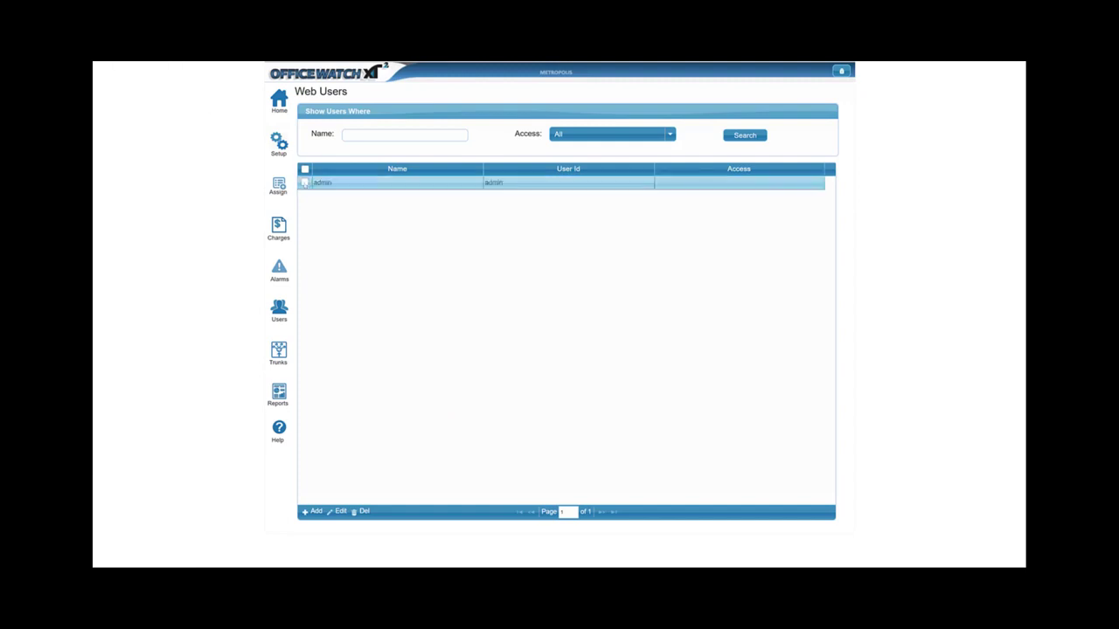
pyautogui.click(311, 512)
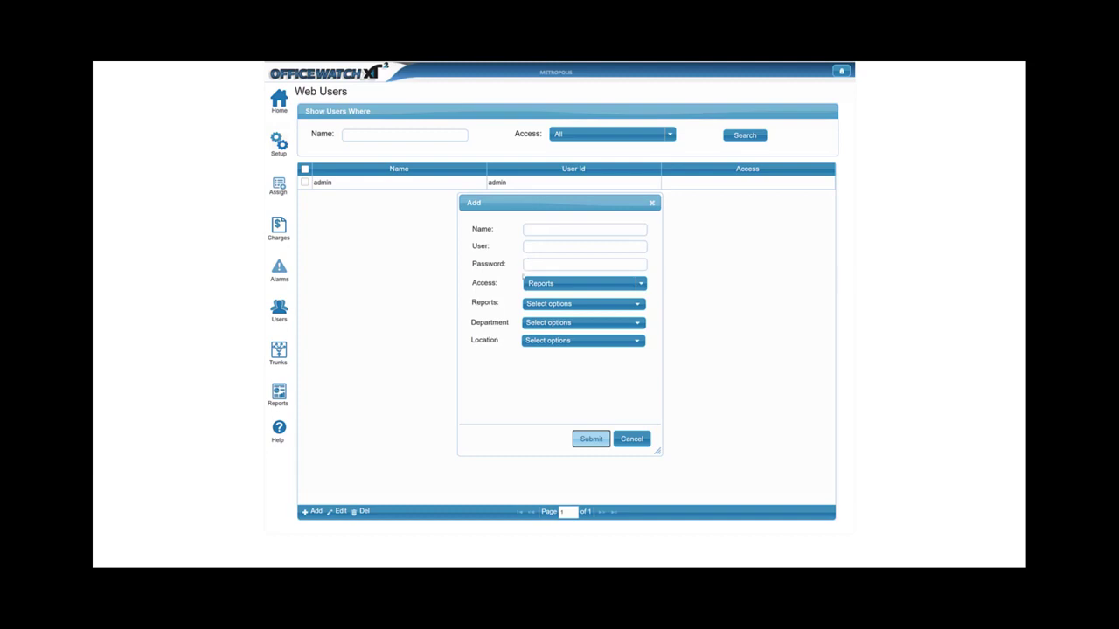
# Review the Reports and Department dropdown choices, then cancel the new user without saving.
pyautogui.click(547, 303)
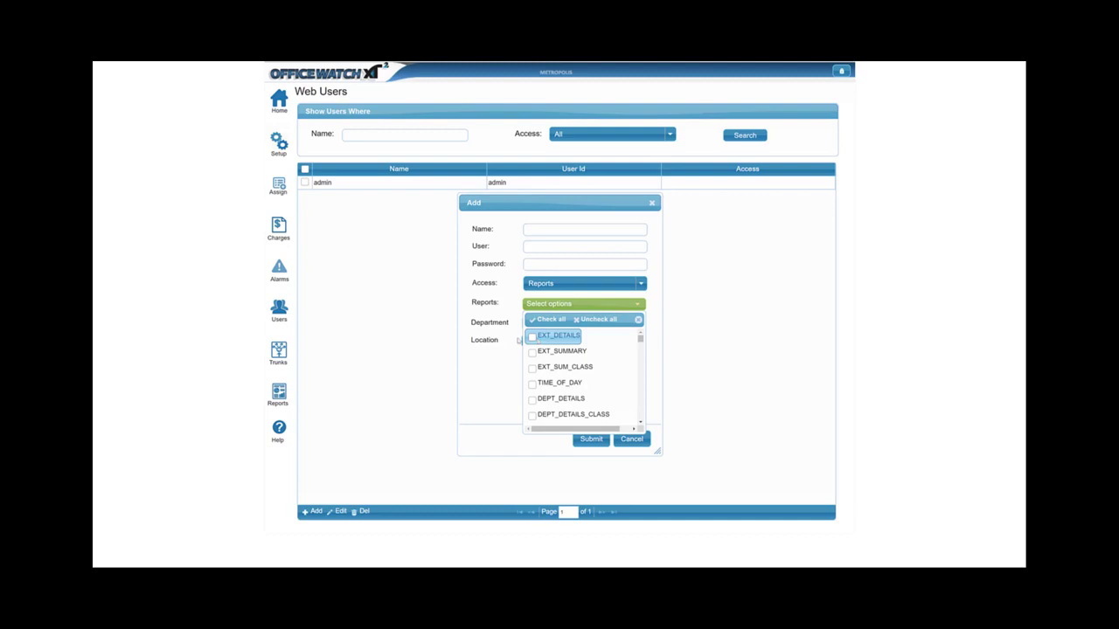
pyautogui.click(476, 358)
pyautogui.click(577, 323)
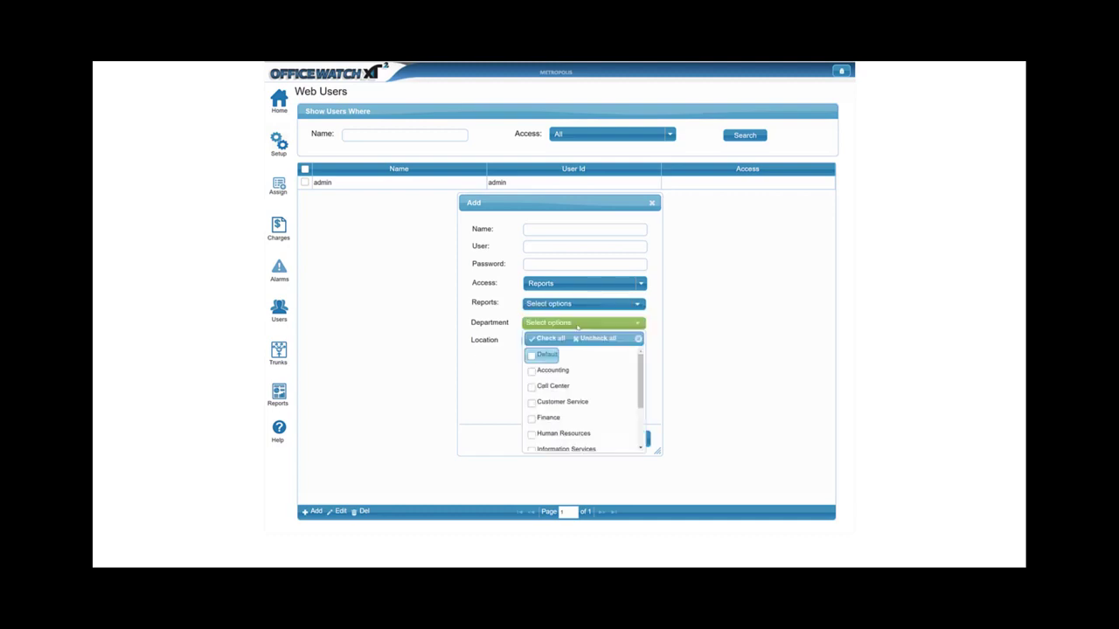
pyautogui.click(577, 323)
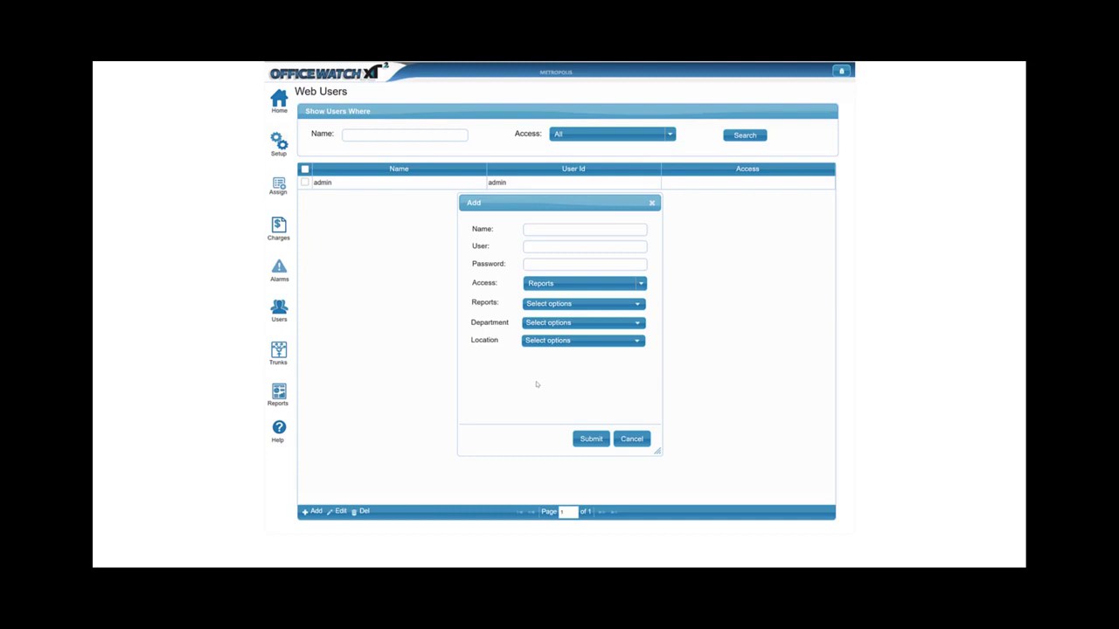
pyautogui.click(631, 439)
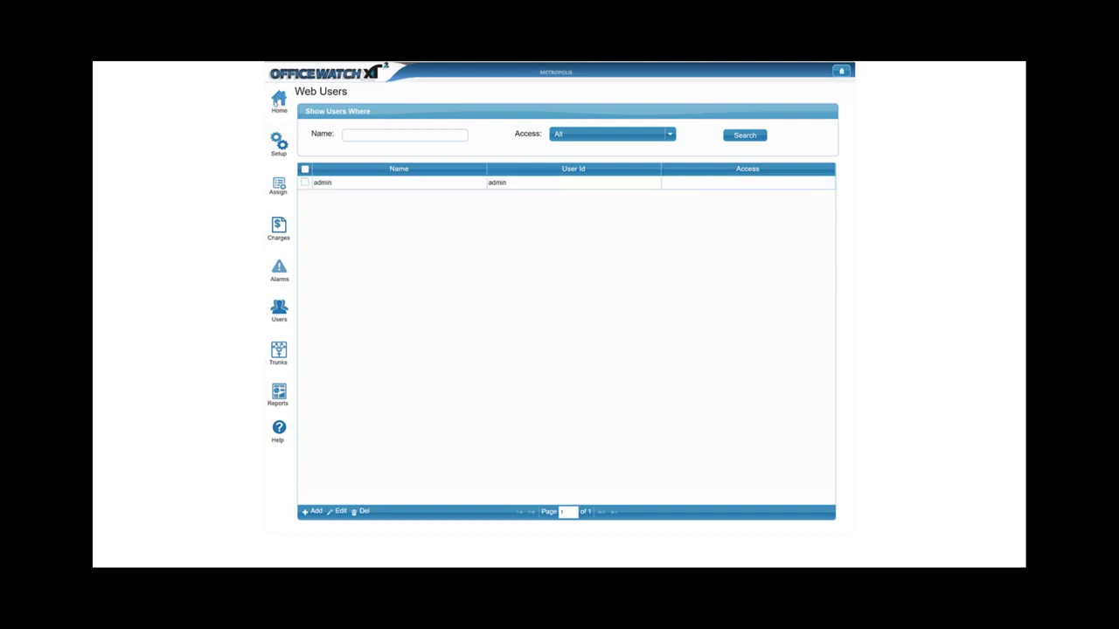
# Go back to the XT2 Demo home dashboard.
pyautogui.click(275, 102)
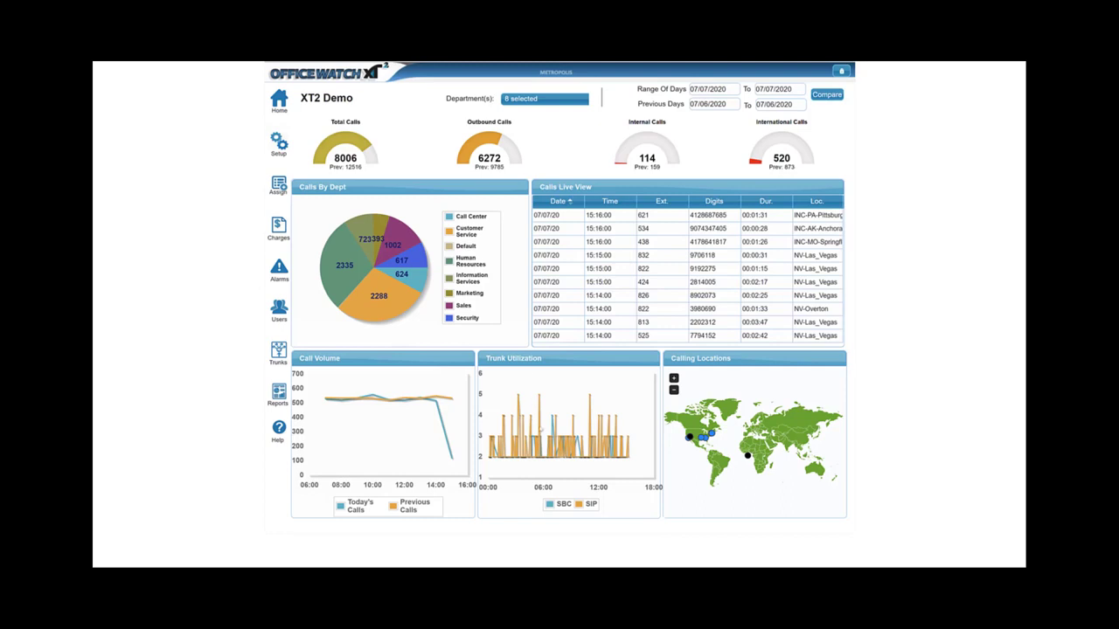
# Zoom the Trunk Utilization chart into its Current Calls and Previous Calls SBC/SIP graphs.
pyautogui.rightClick(557, 390)
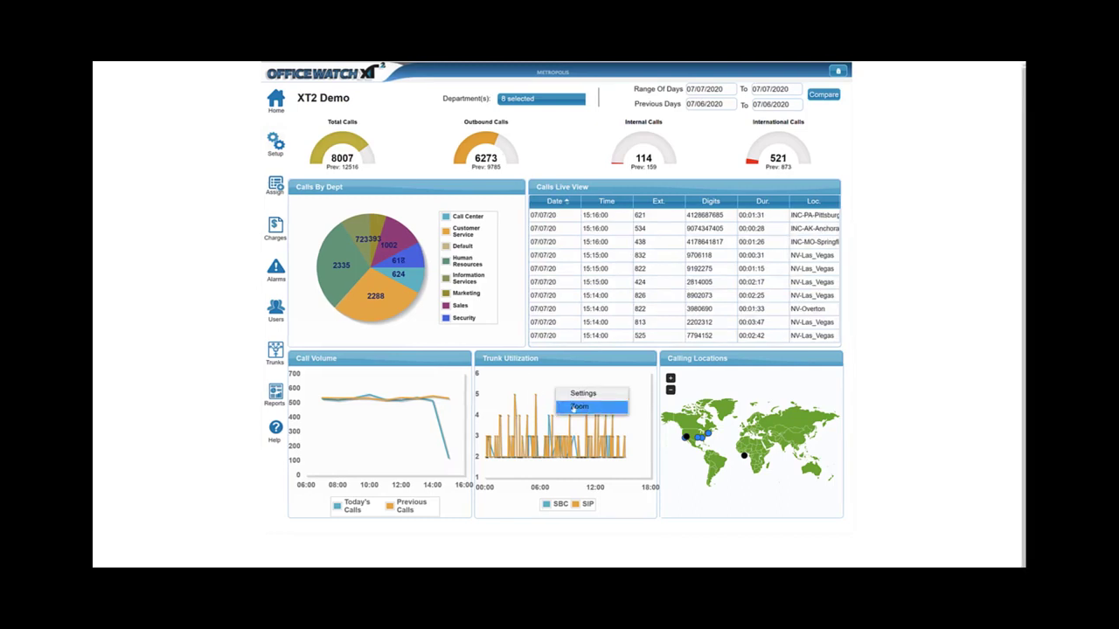
pyautogui.click(579, 407)
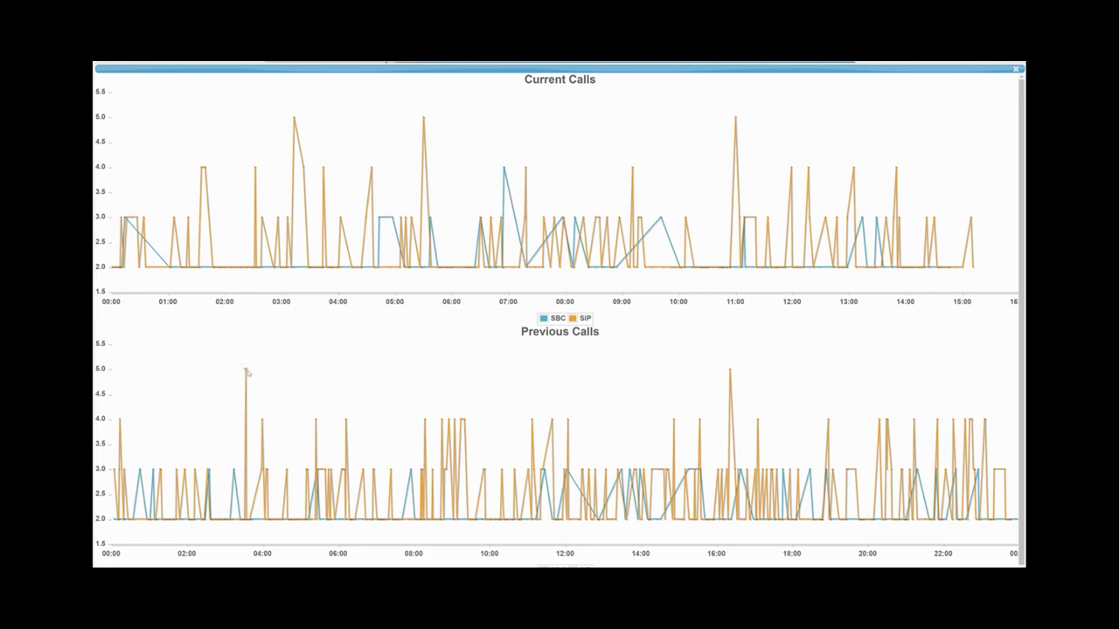
pyautogui.moveTo(246, 372)
# Close the enlarged trunk chart and zoom the Calling Locations map in and back out.
pyautogui.click(1015, 68)
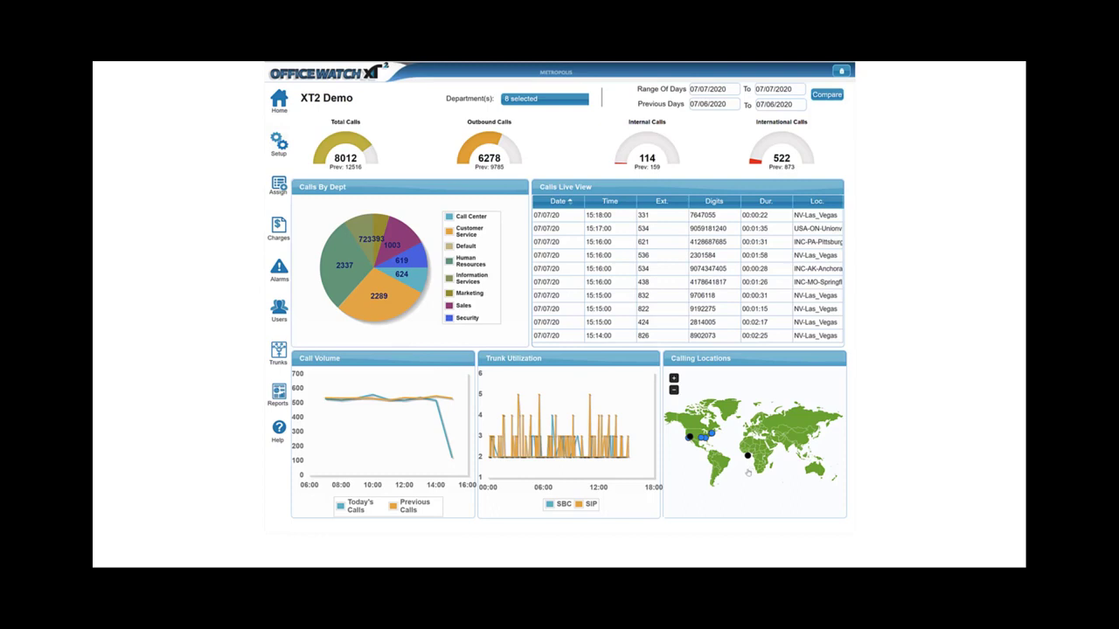
pyautogui.scroll(2, 747, 472)
pyautogui.scroll(-2, 747, 472)
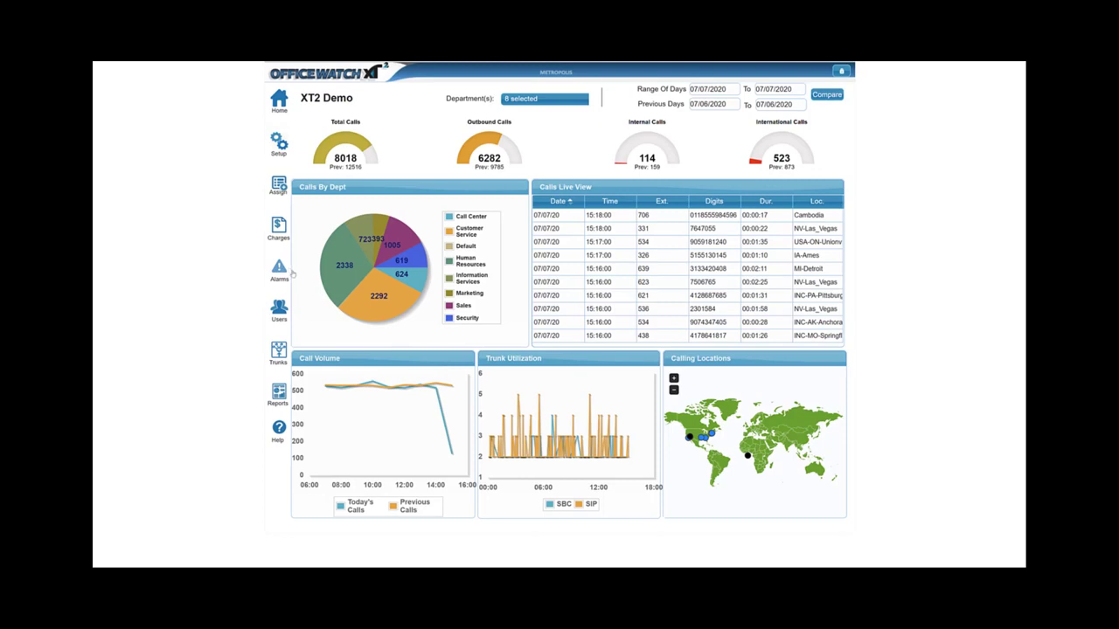
pyautogui.rightClick(649, 244)
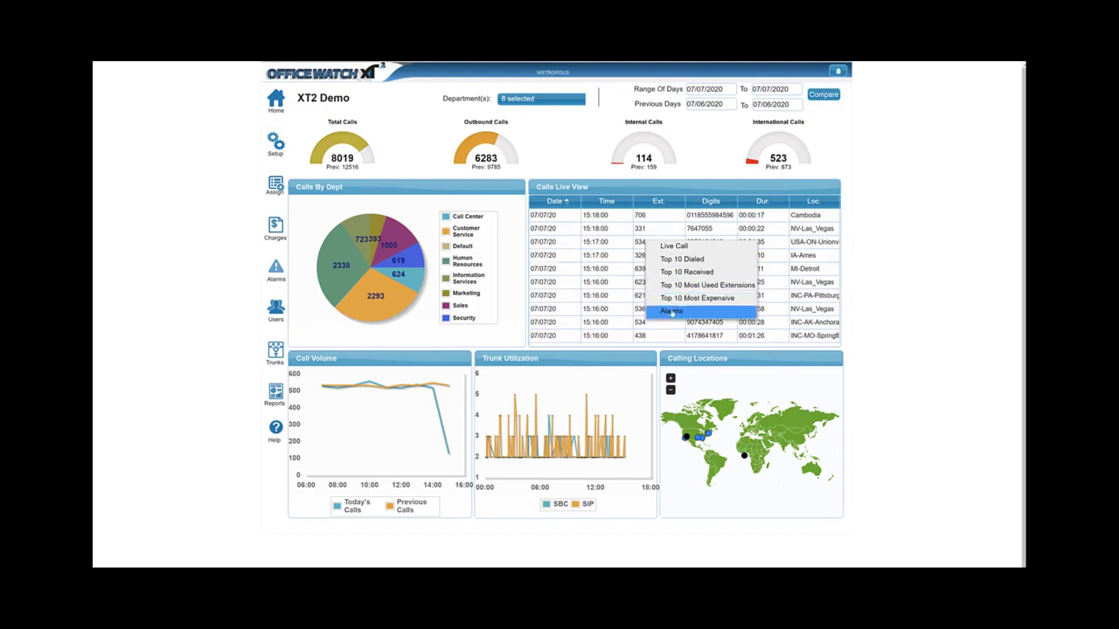
pyautogui.click(670, 312)
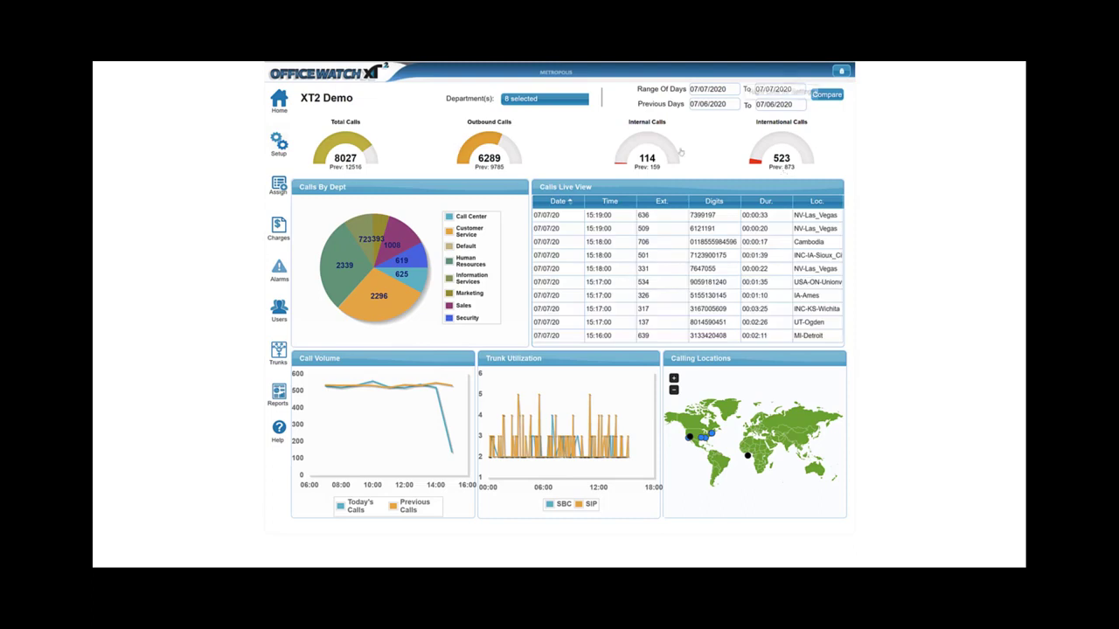
pyautogui.click(494, 166)
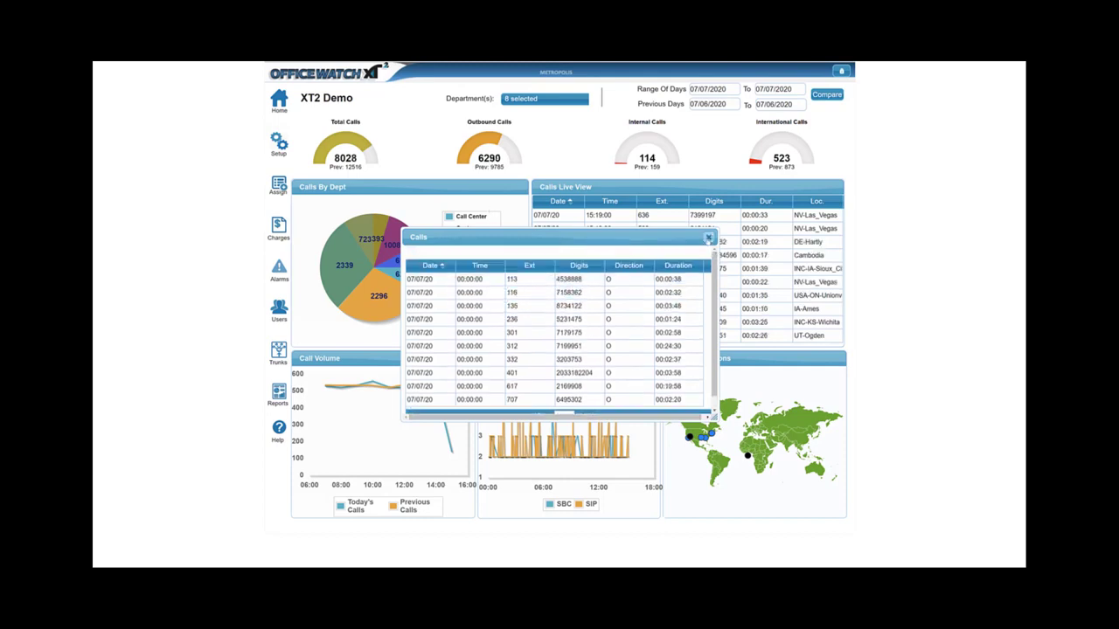
pyautogui.click(708, 238)
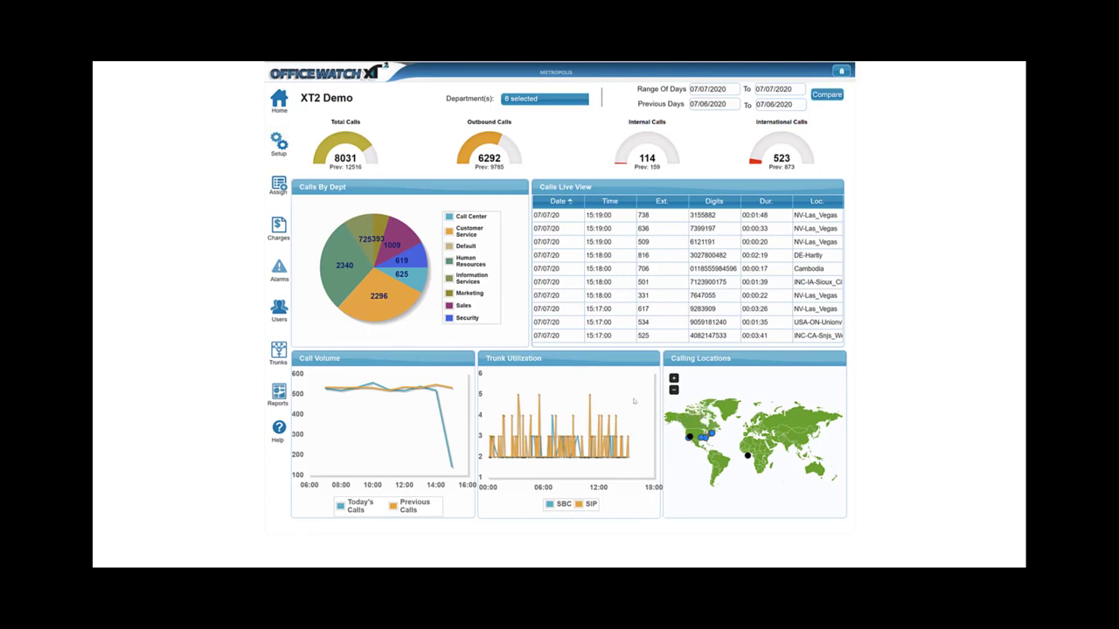
# Open the PBX alarm settings and keep the alarm sound at None.
pyautogui.click(279, 274)
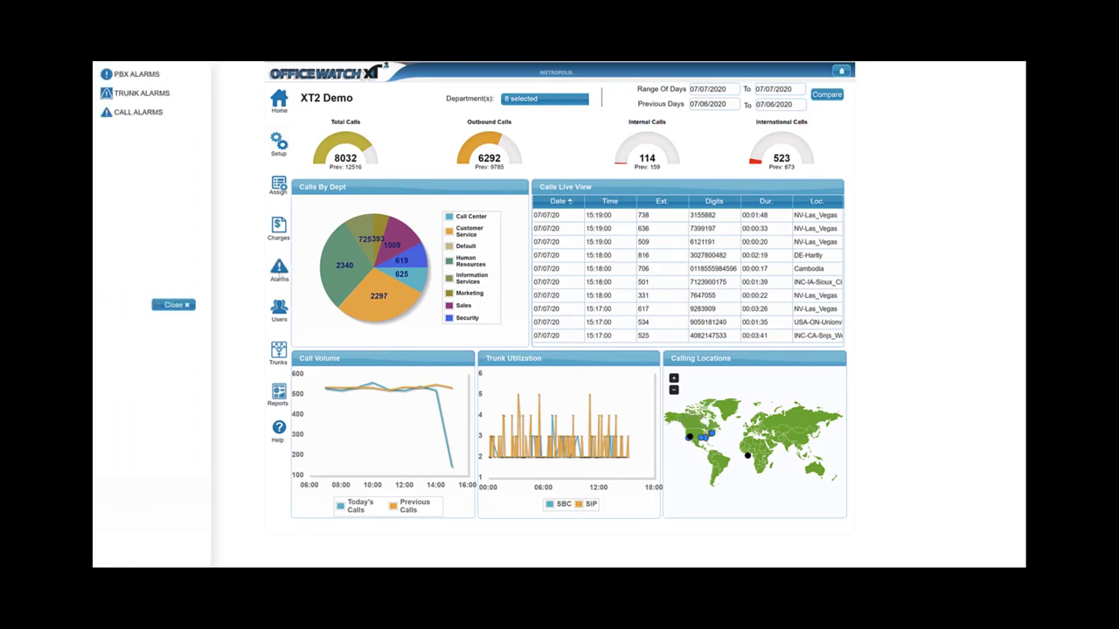
pyautogui.click(158, 76)
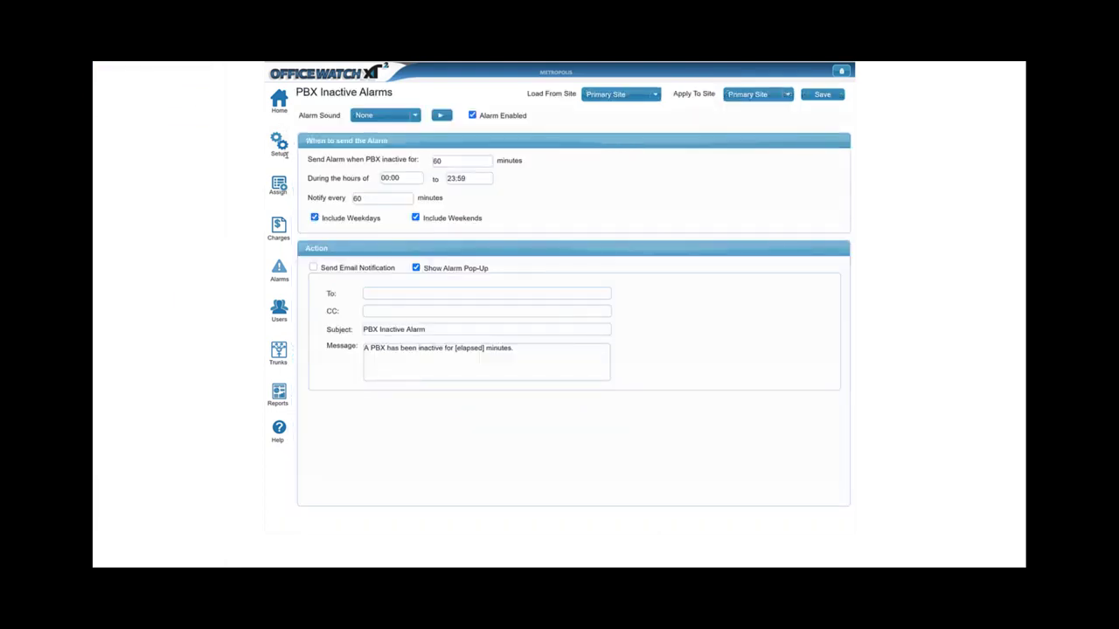
pyautogui.click(385, 115)
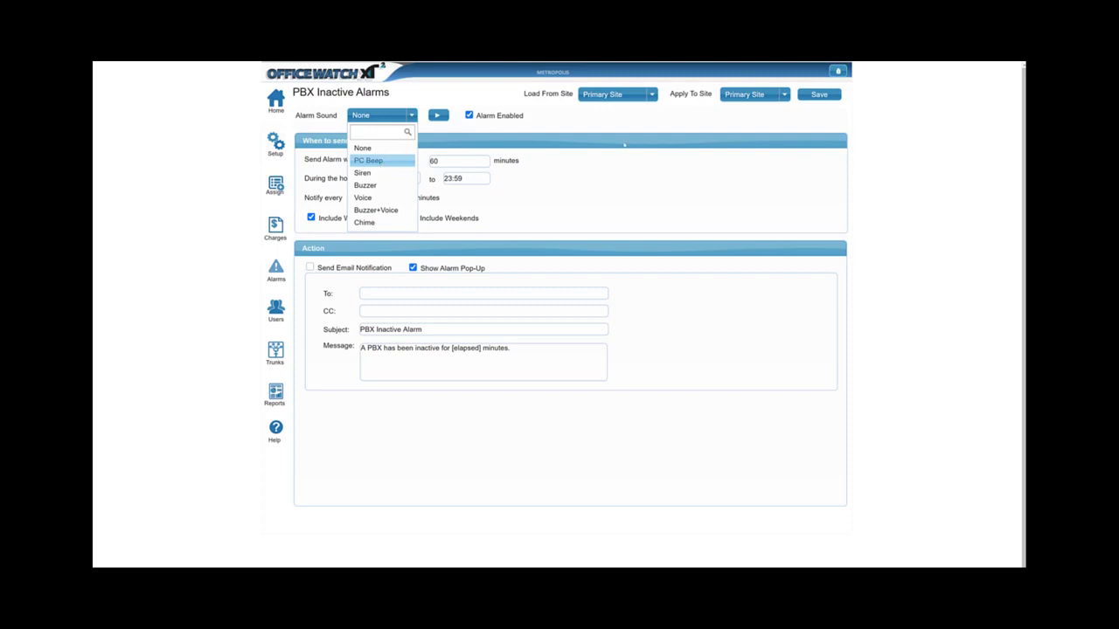
pyautogui.click(567, 156)
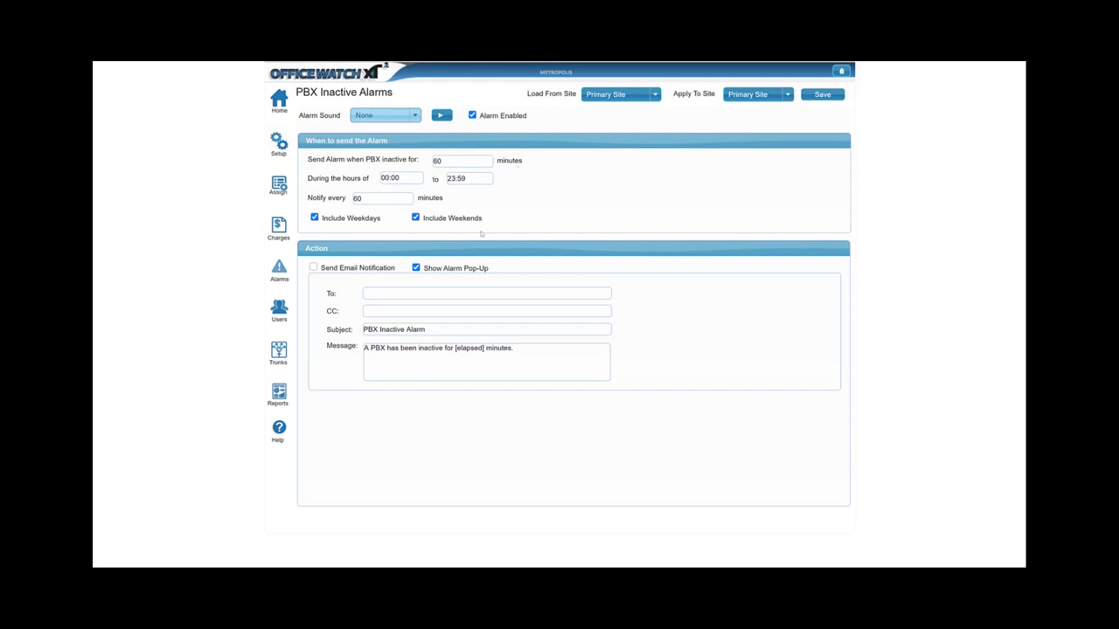
# Check the Load From Site choices without changing them, then open the Call Alarms list.
pyautogui.click(641, 103)
pyautogui.click(644, 100)
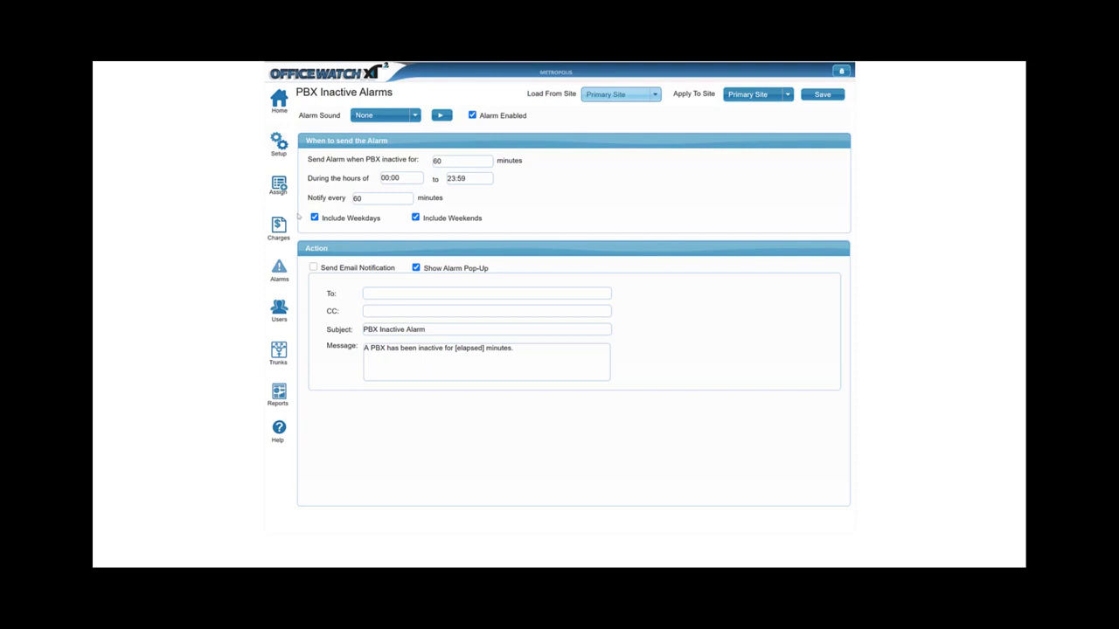
pyautogui.click(279, 269)
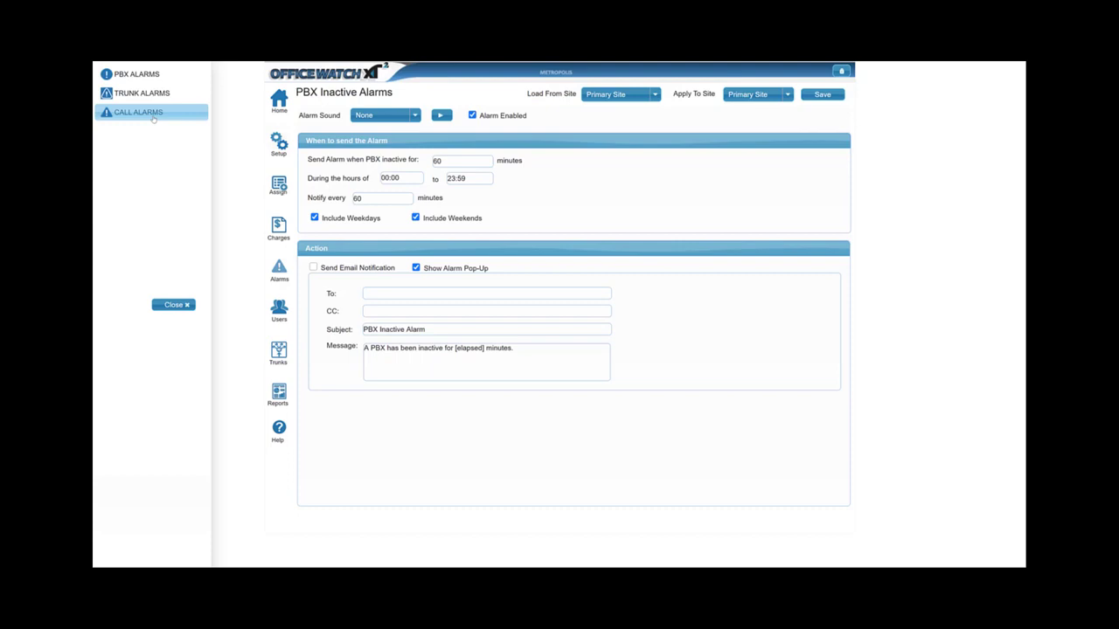
pyautogui.click(157, 116)
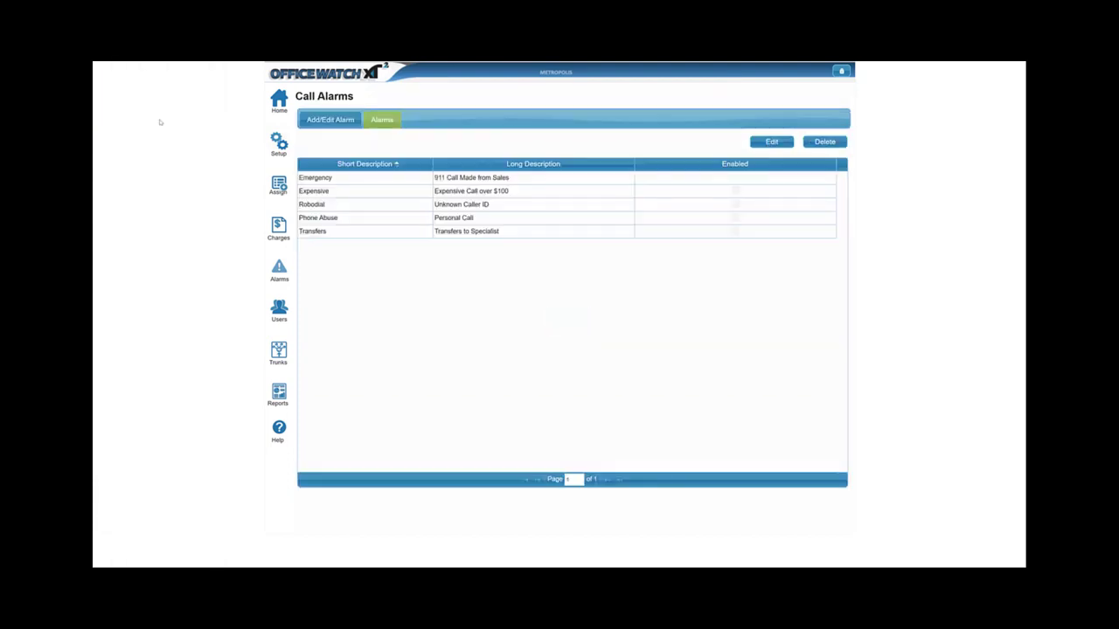
# Select the Emergency call alarm and open it for editing.
pyautogui.click(345, 178)
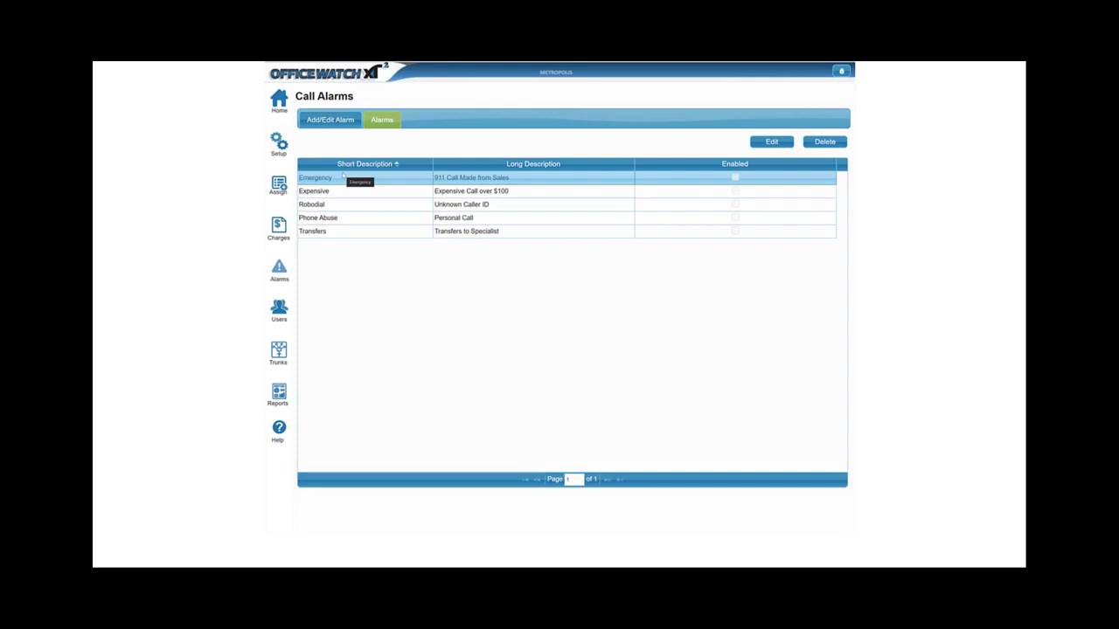
pyautogui.click(359, 178)
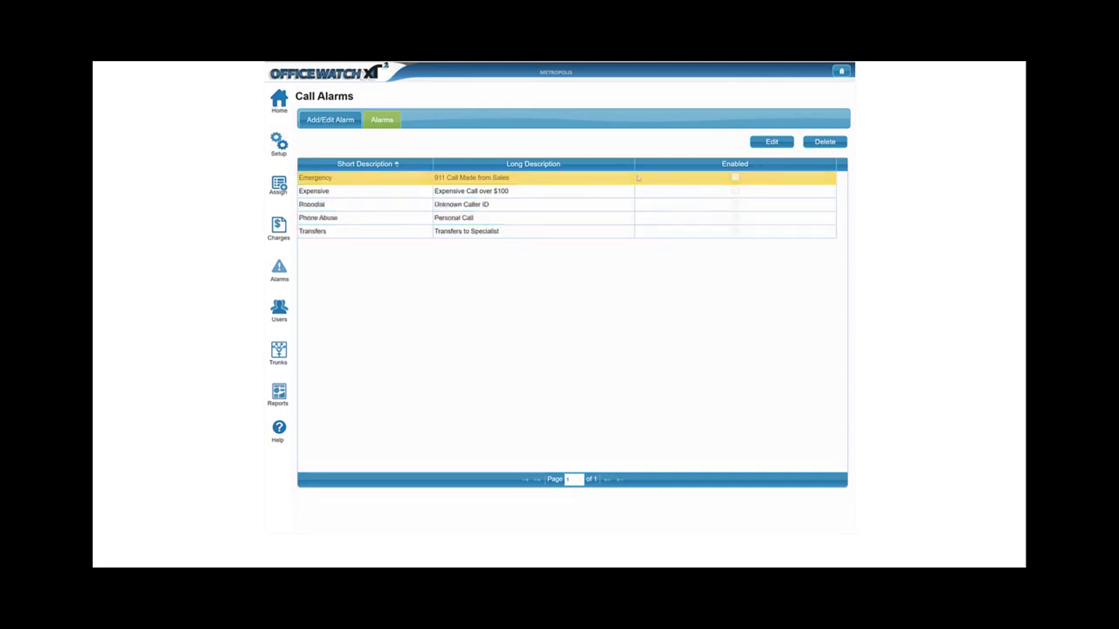
pyautogui.click(772, 144)
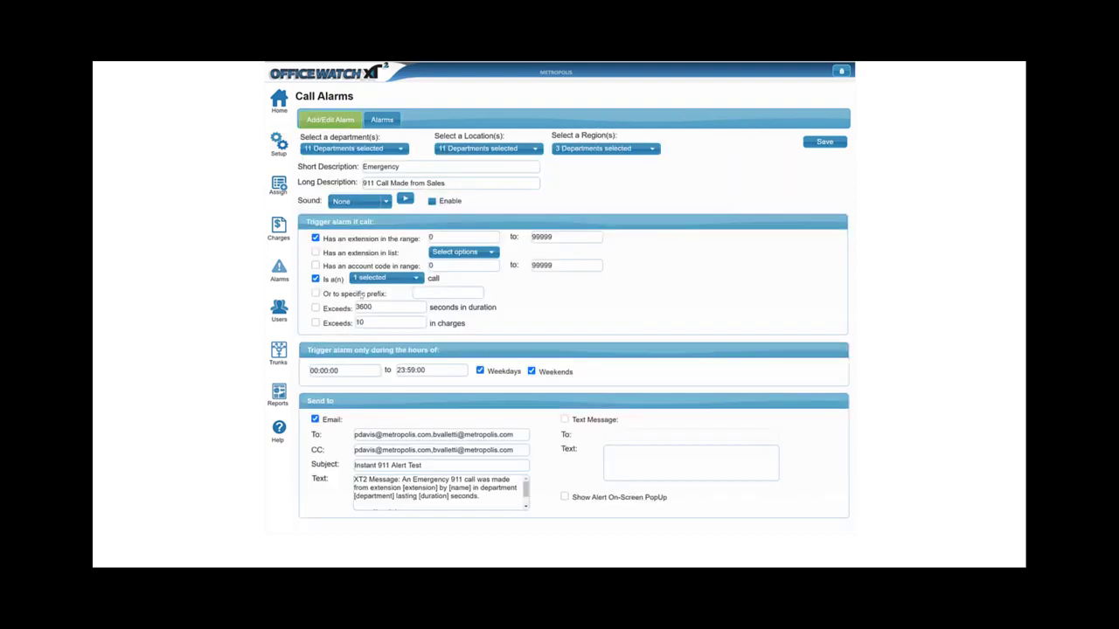
# Enable the Exceeds duration condition with a 0-second threshold, then highlight the To and CC addresses.
pyautogui.click(392, 278)
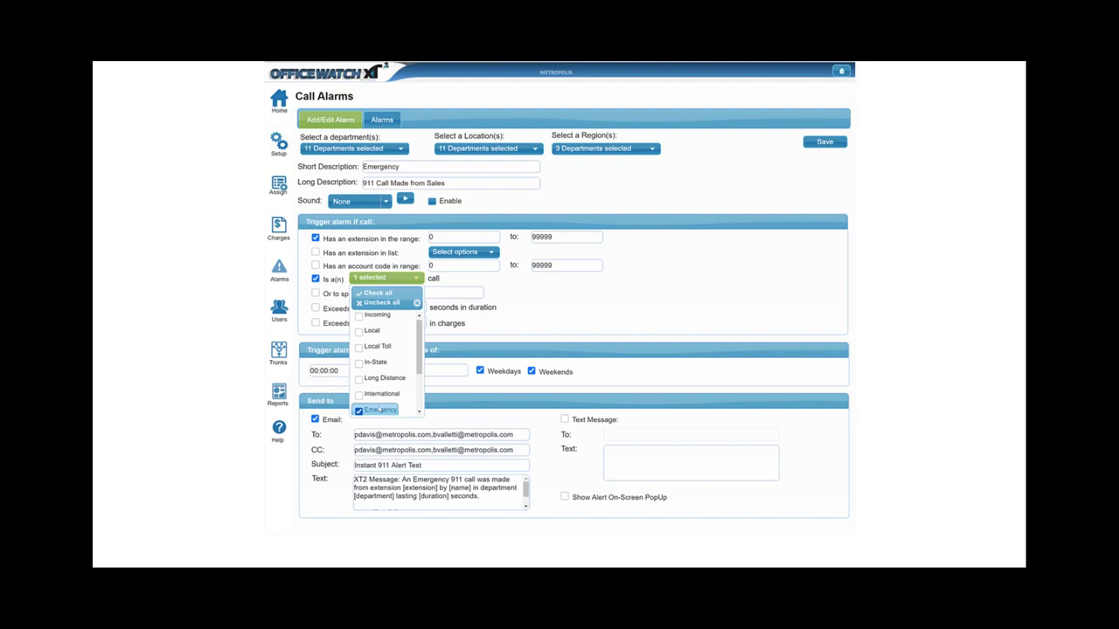
pyautogui.click(624, 319)
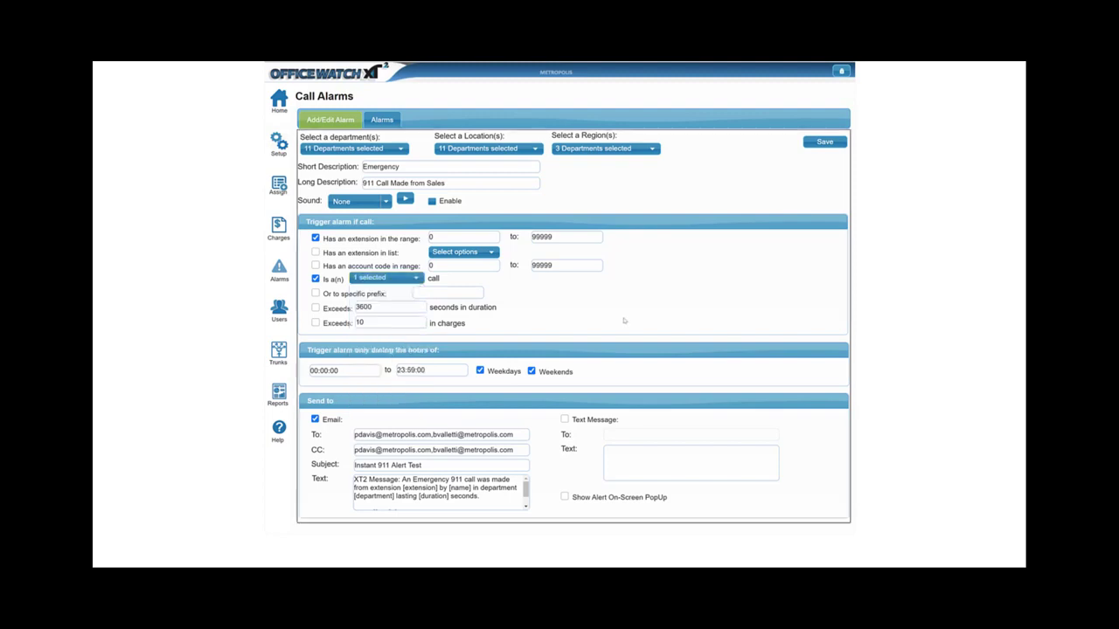
pyautogui.click(316, 307)
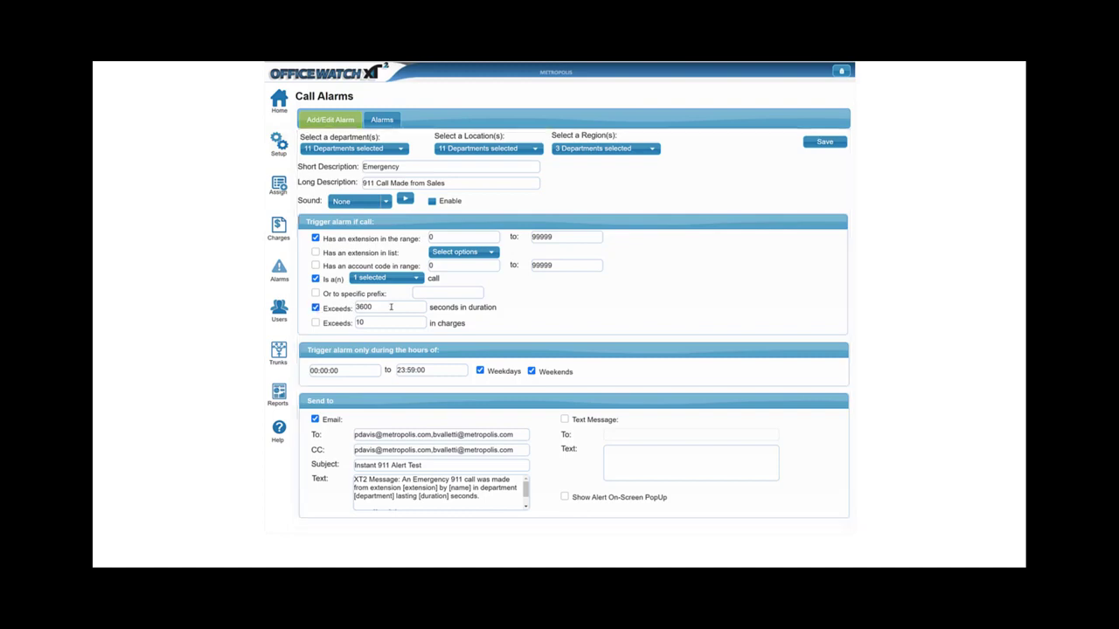
pyautogui.write('5')
pyautogui.press('BackSpace')
pyautogui.write('0')
pyautogui.moveTo(393, 434); pyautogui.dragTo(464, 462)
pyautogui.moveTo(366, 450); pyautogui.dragTo(470, 487)
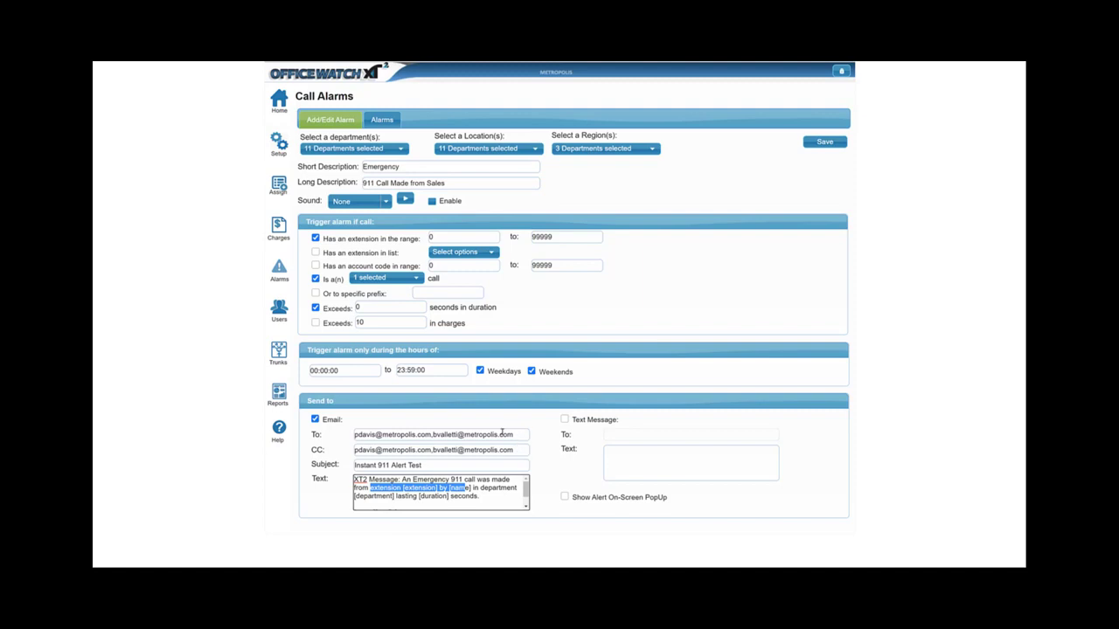
# Review the alarm's Sound and Region options, then go back to the Call Alarms list.
pyautogui.click(607, 471)
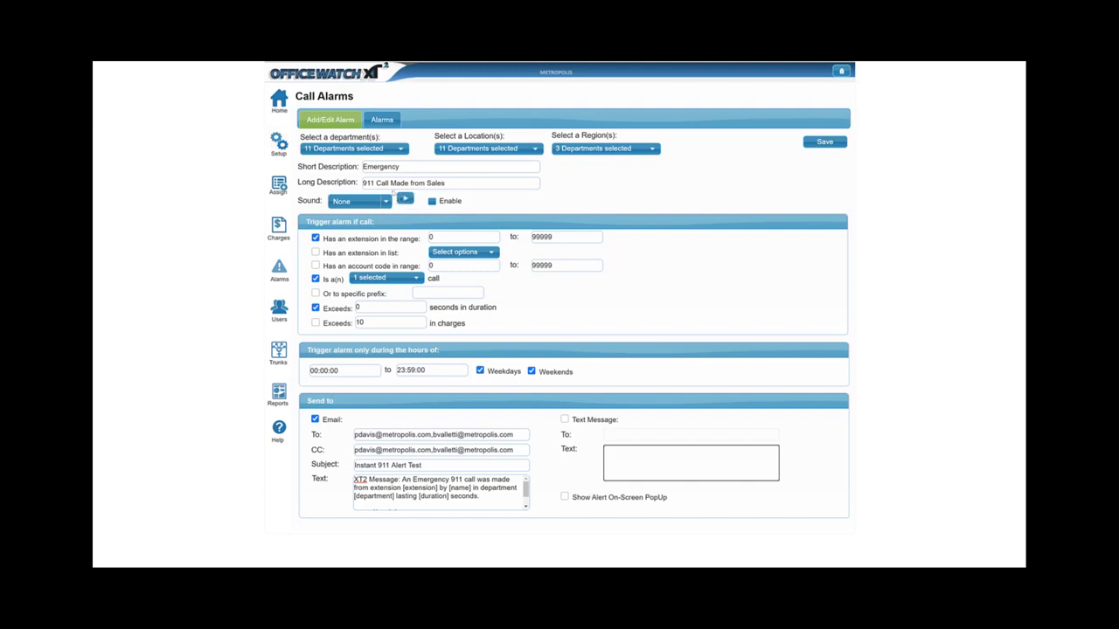
pyautogui.click(385, 202)
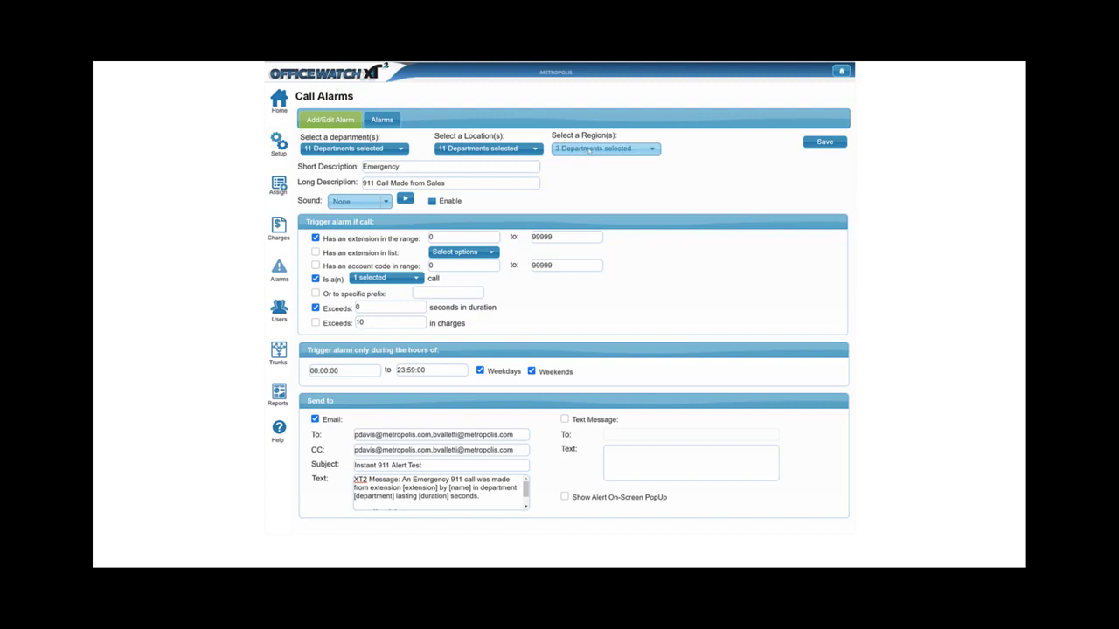
pyautogui.click(593, 149)
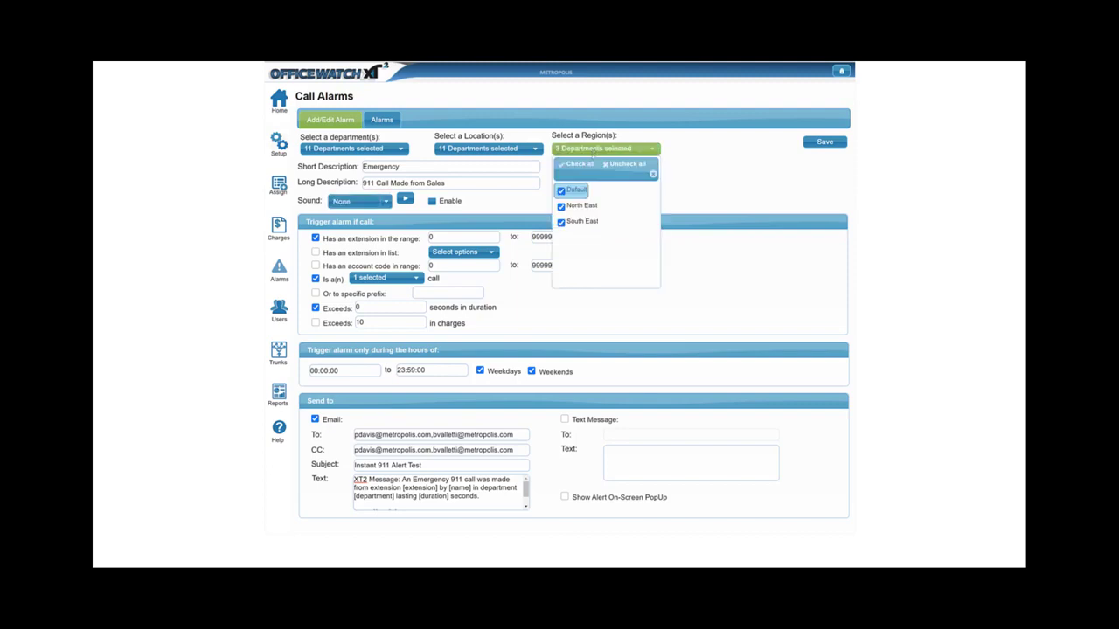
pyautogui.click(683, 129)
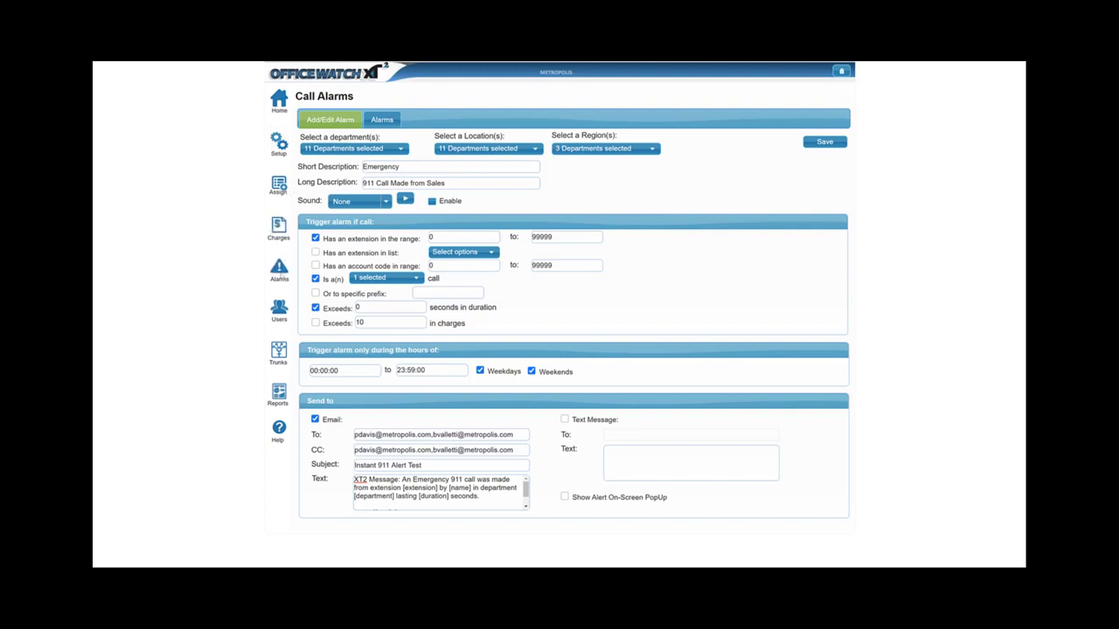
pyautogui.click(279, 270)
pyautogui.click(153, 120)
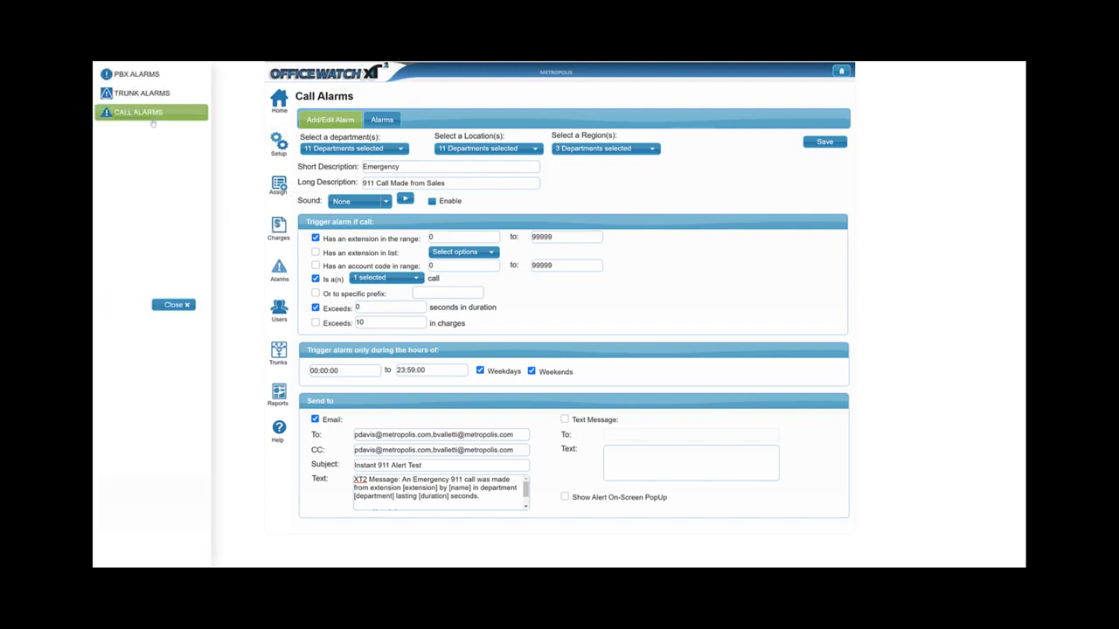
# Select the Expensive alarm row and open it for editing.
pyautogui.click(341, 178)
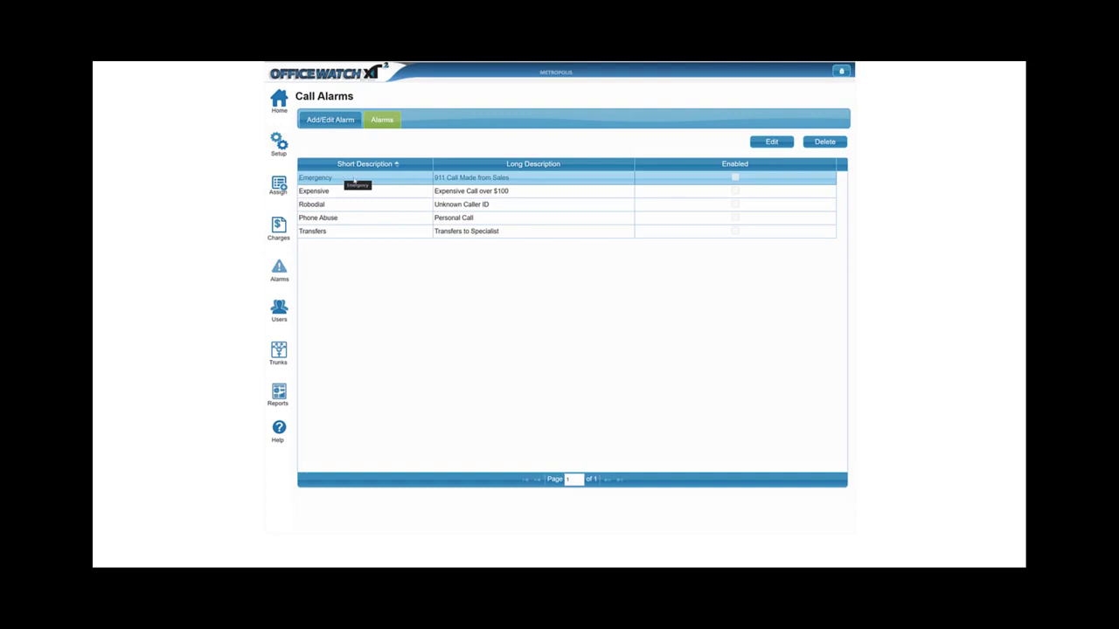
pyautogui.click(355, 192)
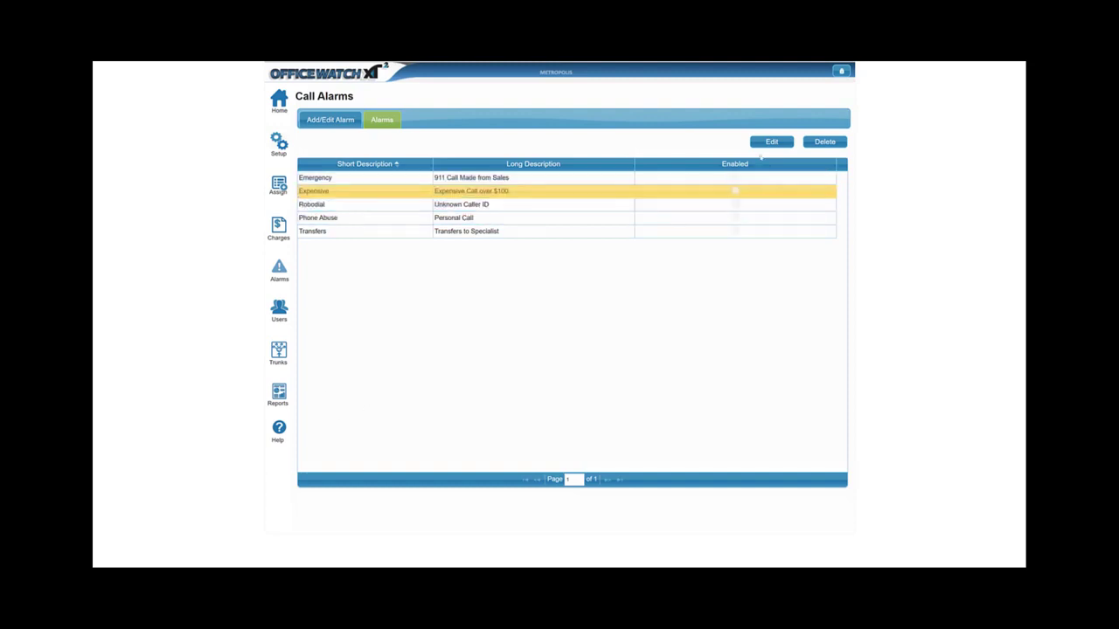
pyautogui.click(771, 141)
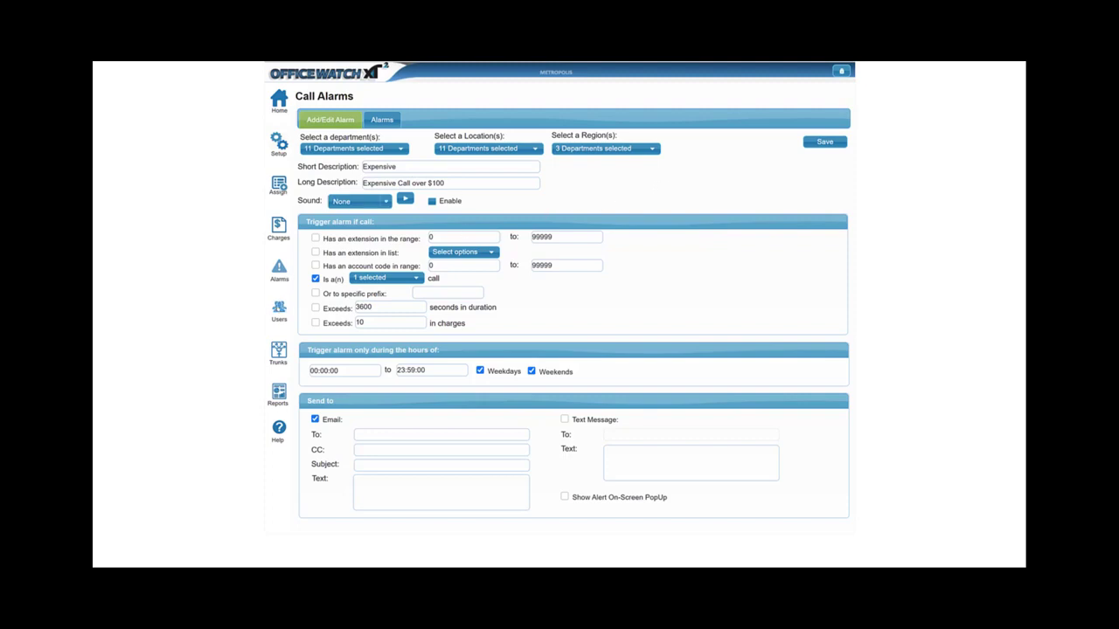
# Show the Trunk Alarms page with the site 1, trunk 1 alarm (high 90, low 70).
pyautogui.click(280, 311)
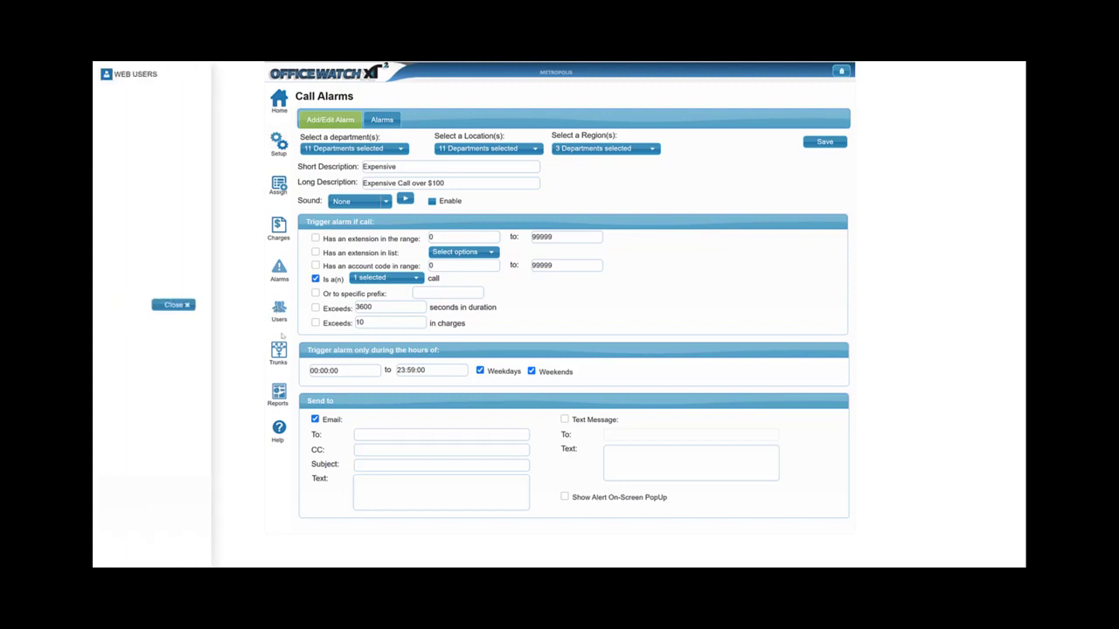
pyautogui.click(279, 270)
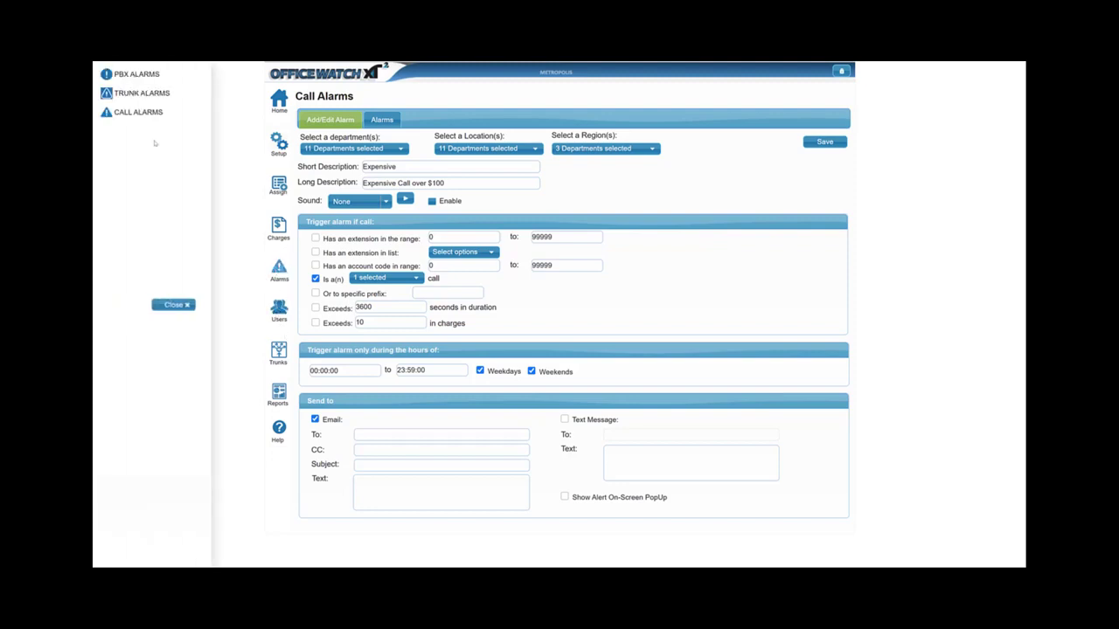
pyautogui.click(160, 102)
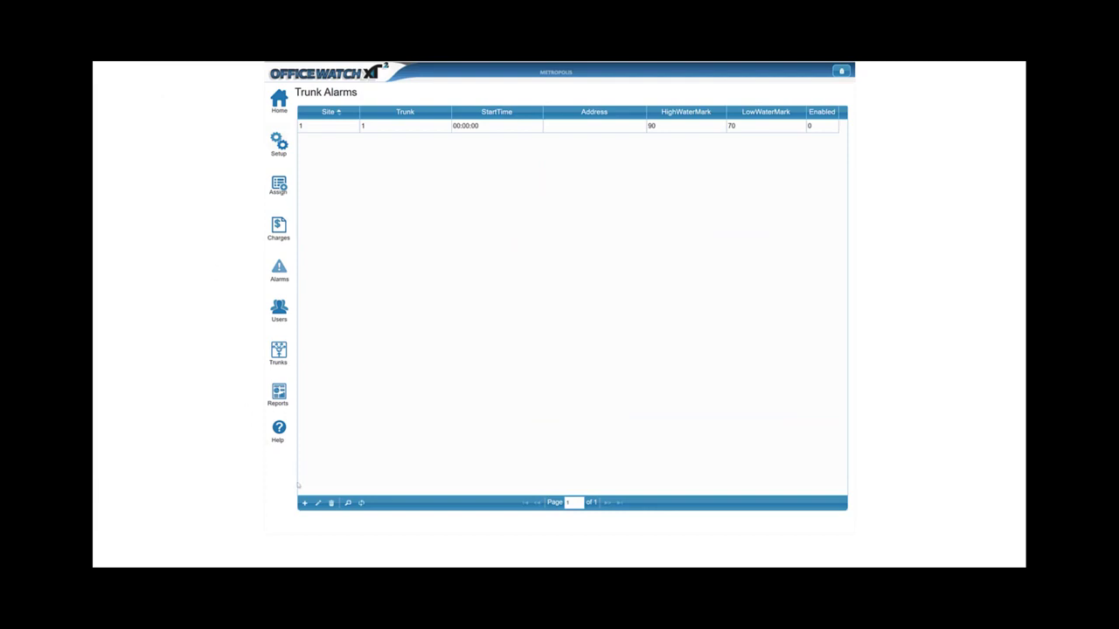
pyautogui.click(303, 503)
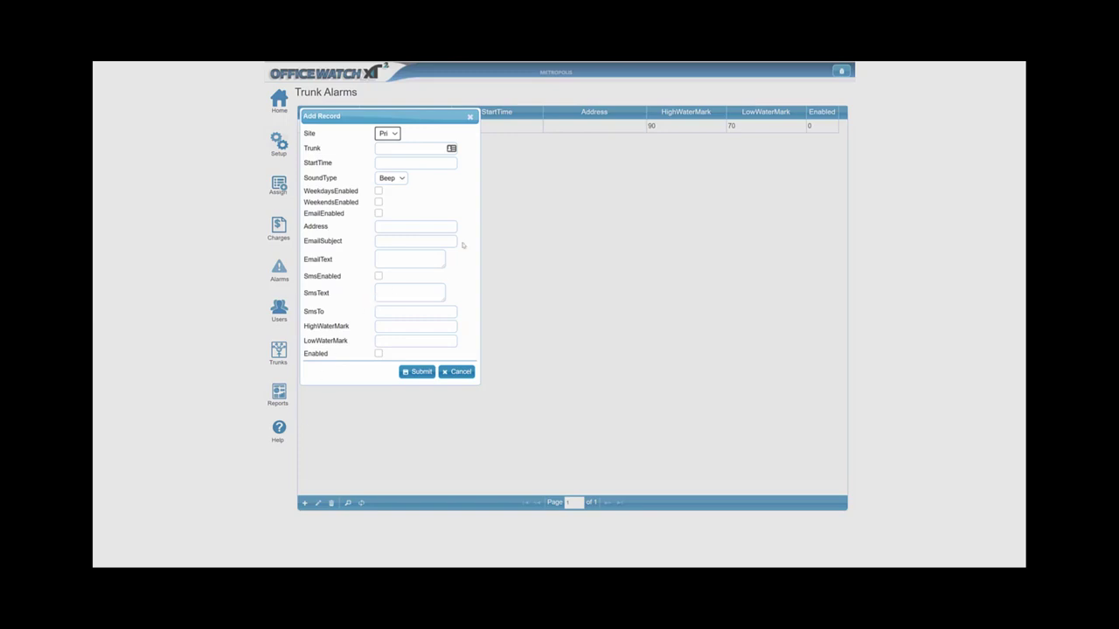
pyautogui.click(462, 373)
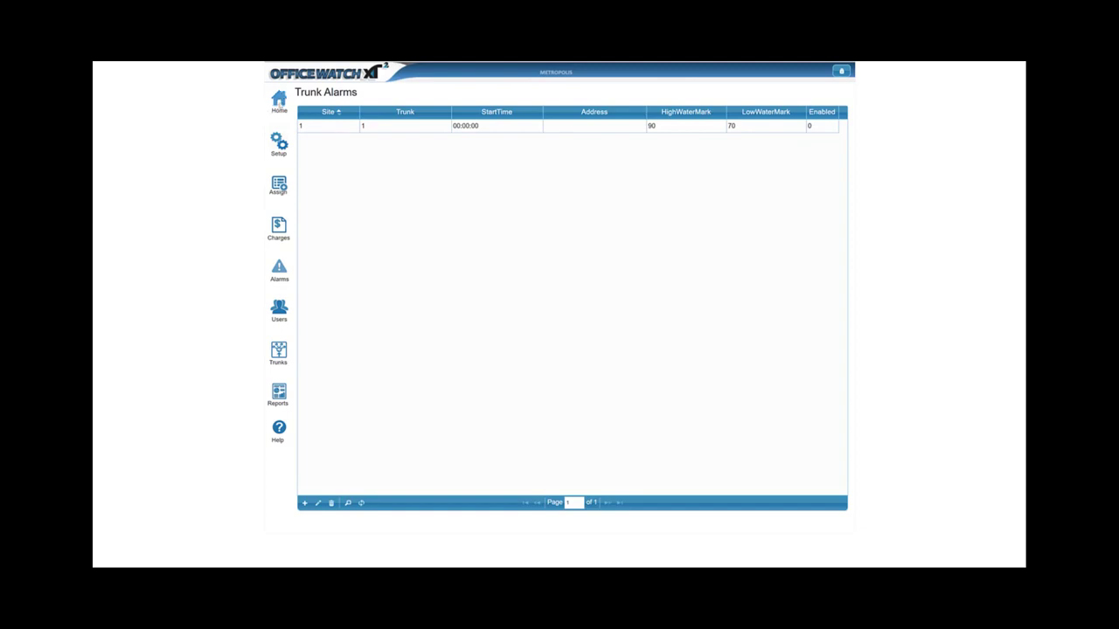
# Return to the XT2 Demo home dashboard, now showing 8075 total calls.
pyautogui.click(278, 103)
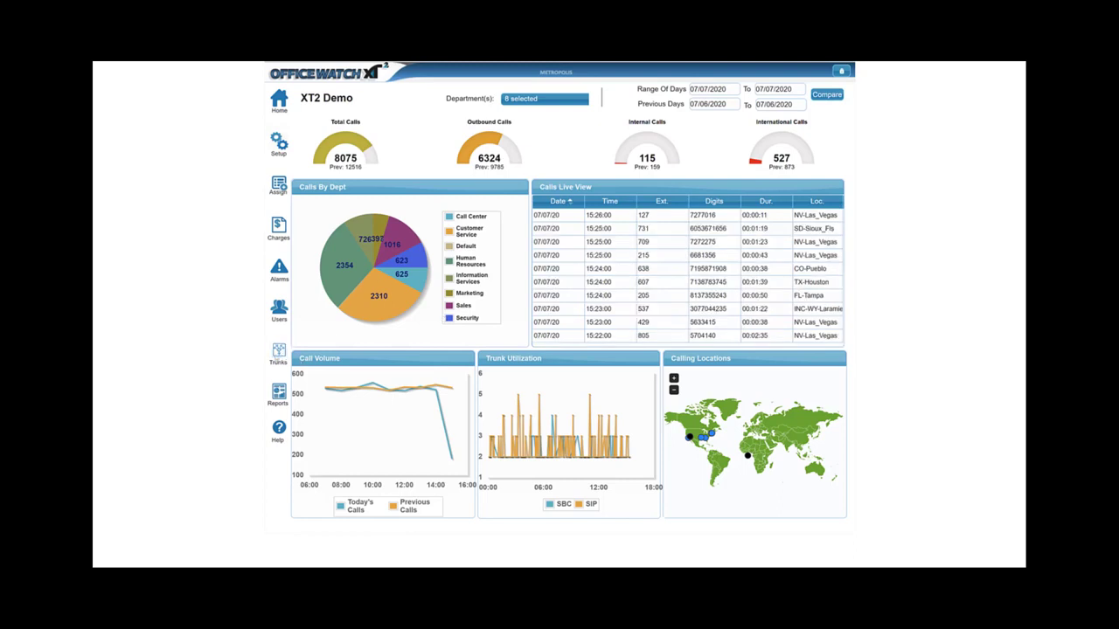
# Review the Trunk Definitions list, then bring up the Report Generator's Extension Details filters.
pyautogui.click(277, 357)
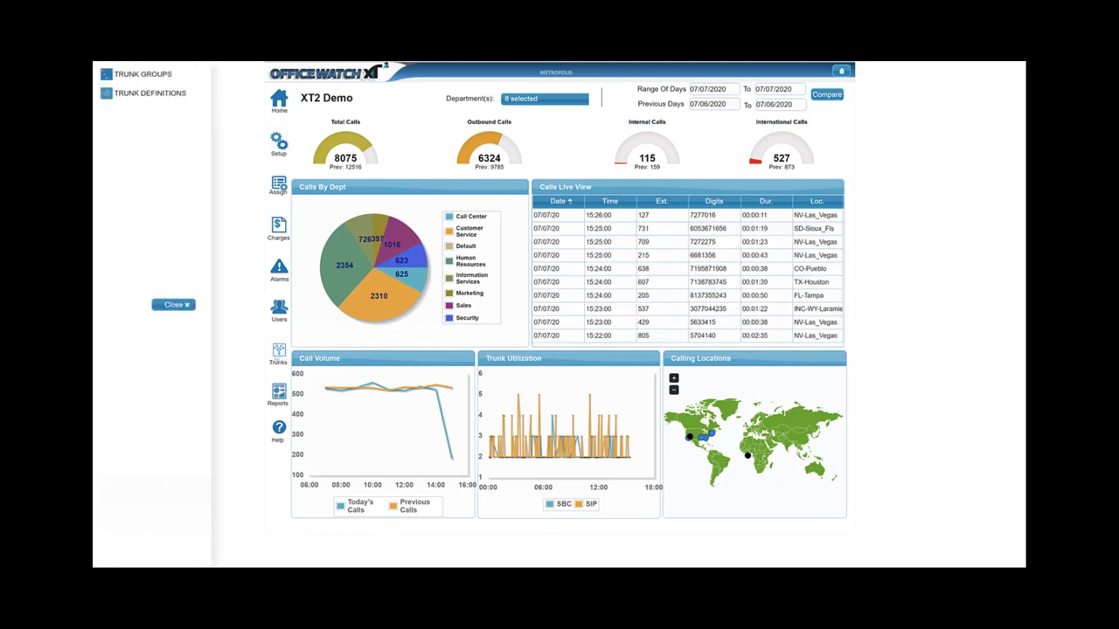
pyautogui.click(162, 101)
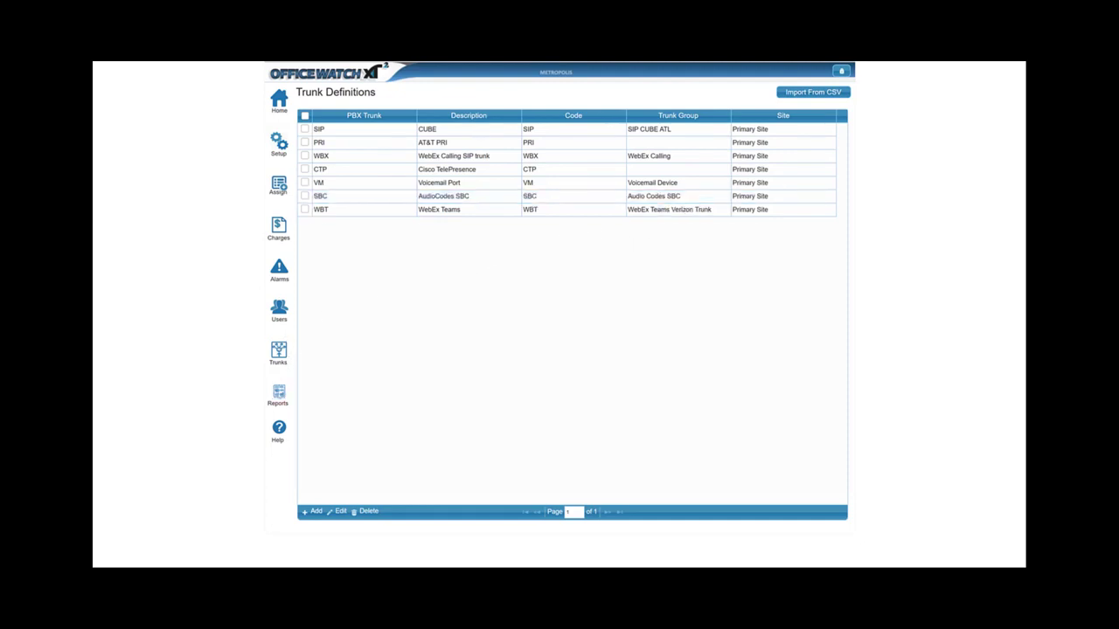
pyautogui.click(278, 393)
pyautogui.click(154, 79)
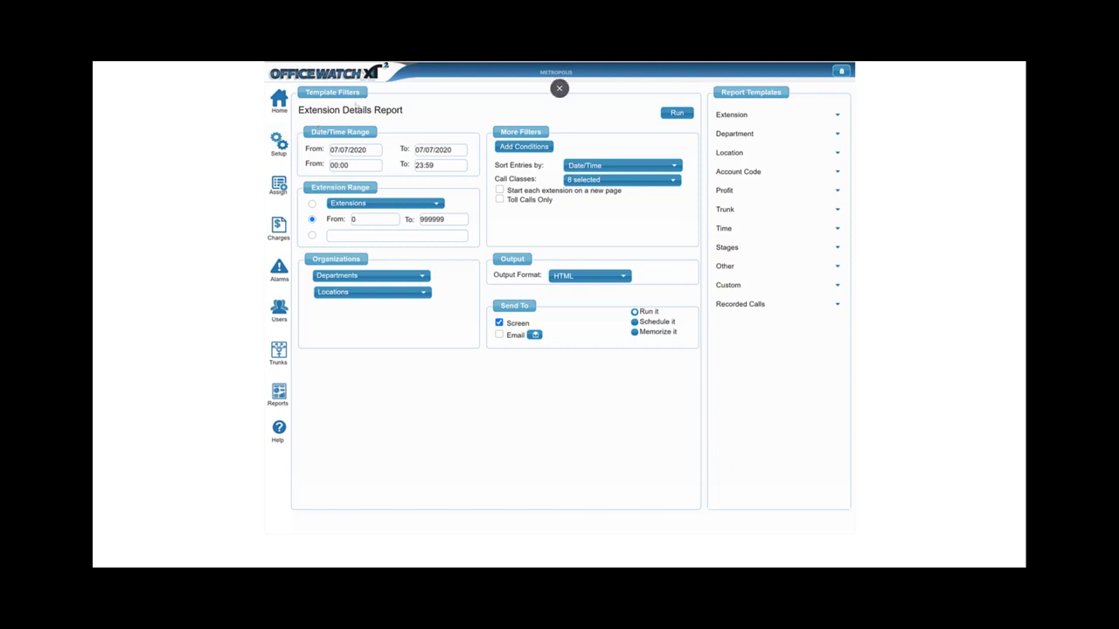
# Check the report's 07/07/2020 start and end date and time fields.
pyautogui.rightClick(347, 145)
pyautogui.click(332, 150)
pyautogui.press('Tab')
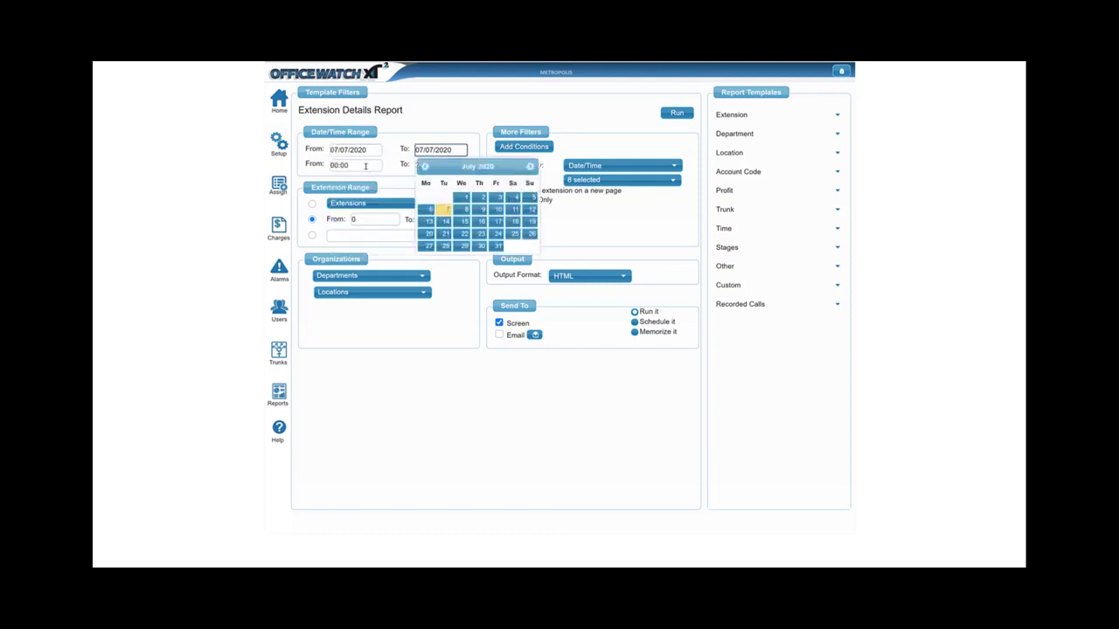
pyautogui.click(365, 167)
pyautogui.click(443, 167)
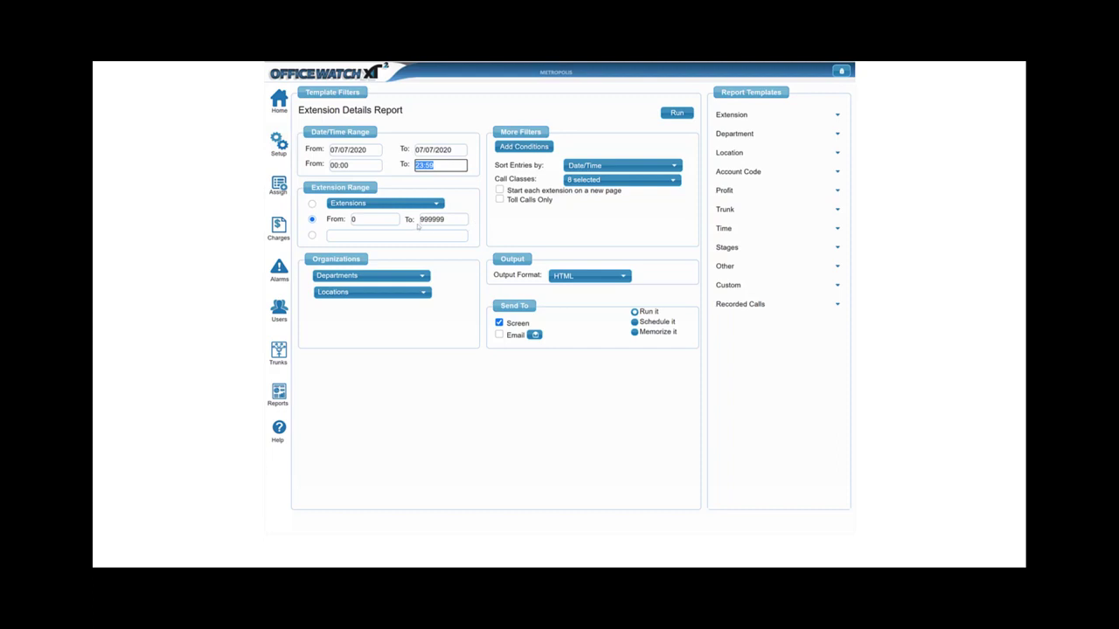
pyautogui.click(380, 203)
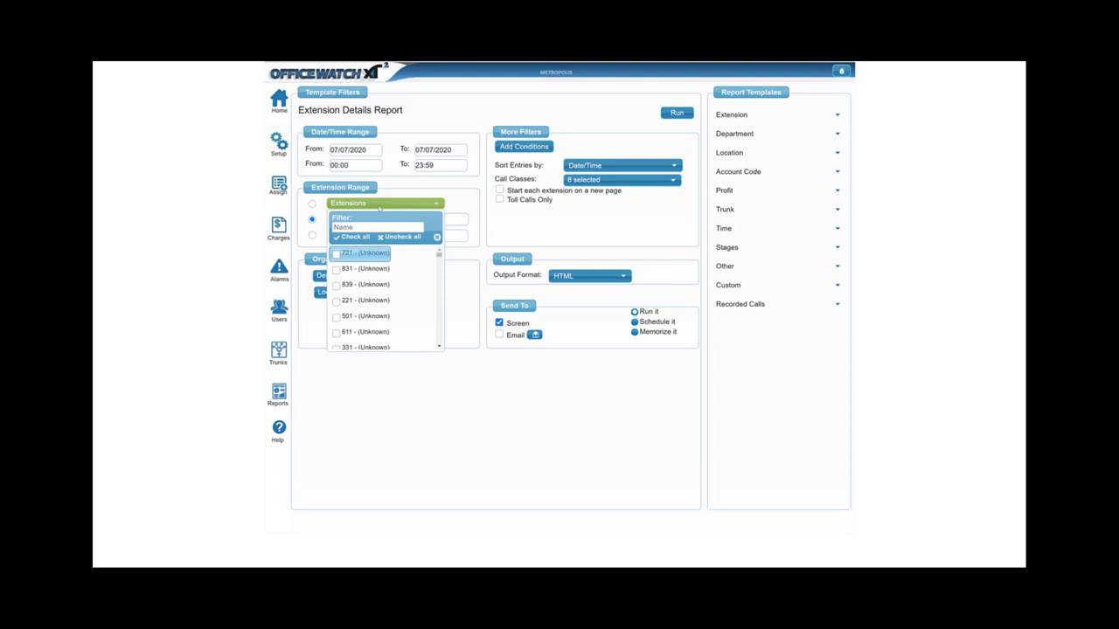
pyautogui.click(379, 207)
pyautogui.click(462, 217)
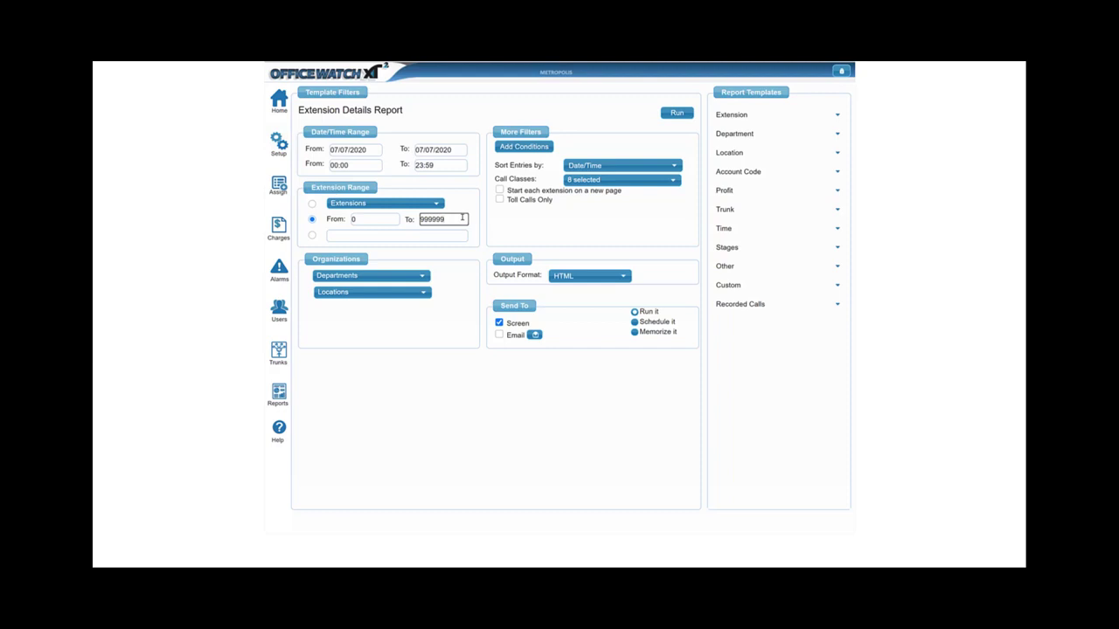
pyautogui.write('9999')
# Review the Departments and Locations filter lists, then the Call Classes choices.
pyautogui.click(399, 276)
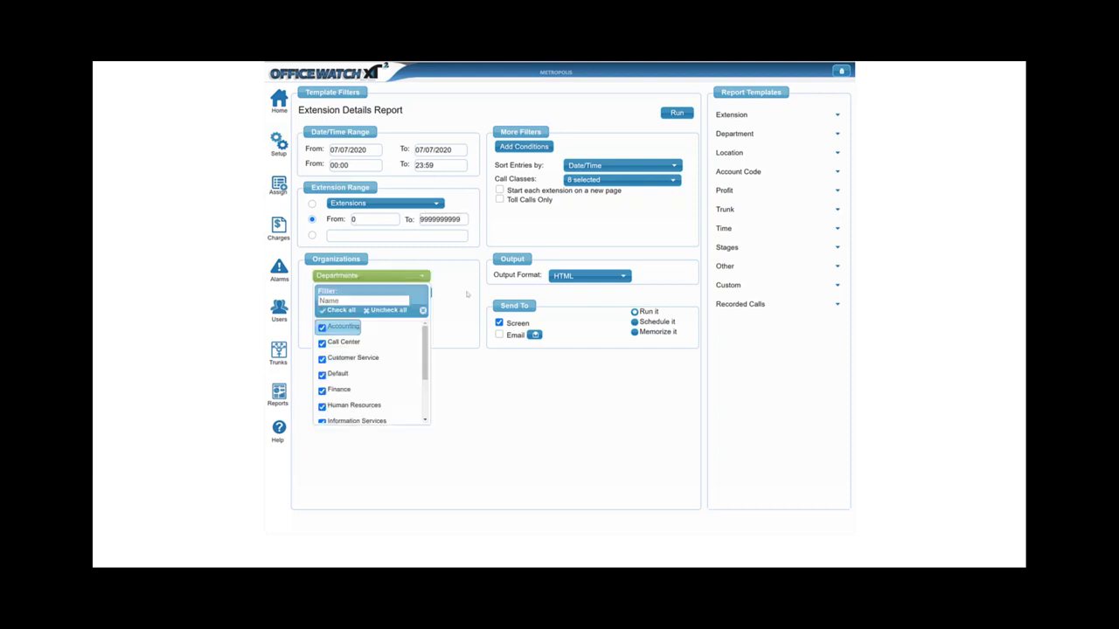
pyautogui.click(400, 293)
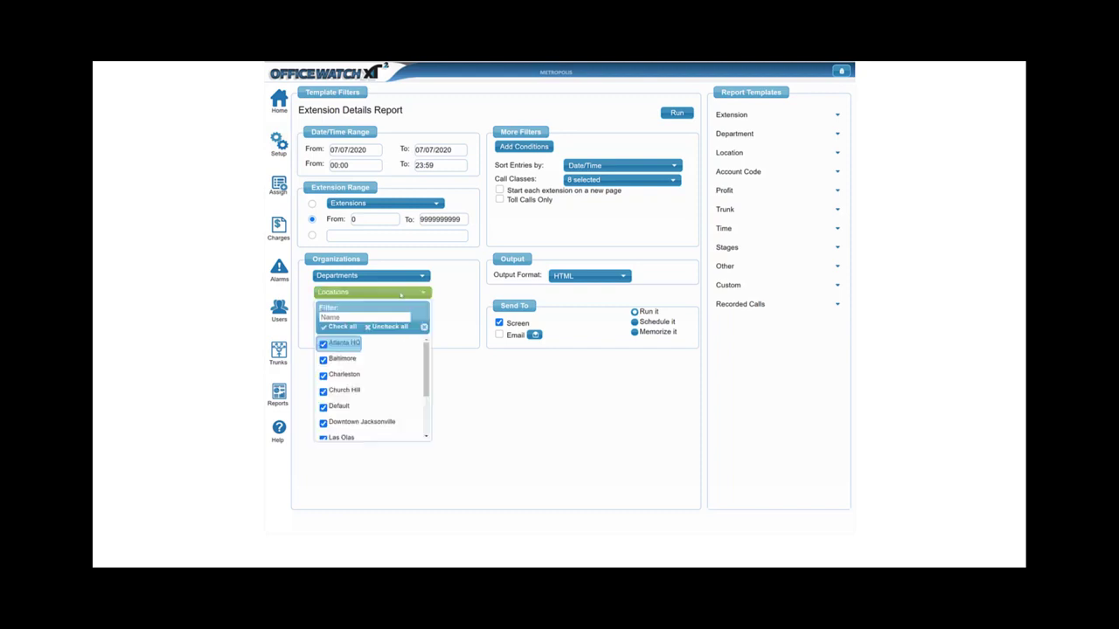
pyautogui.click(472, 262)
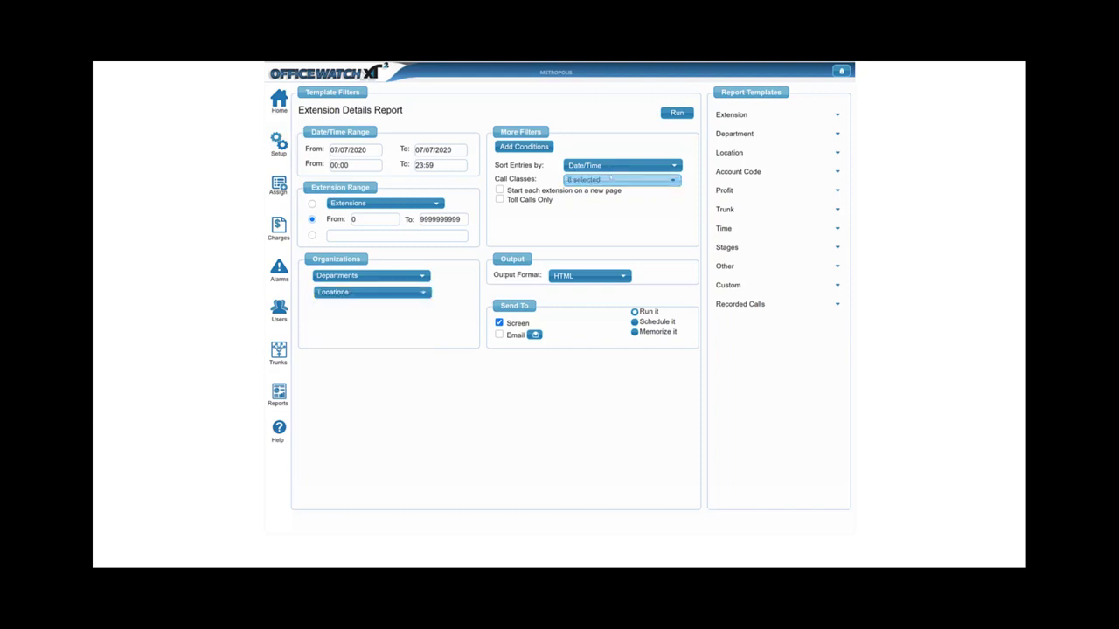
pyautogui.click(634, 179)
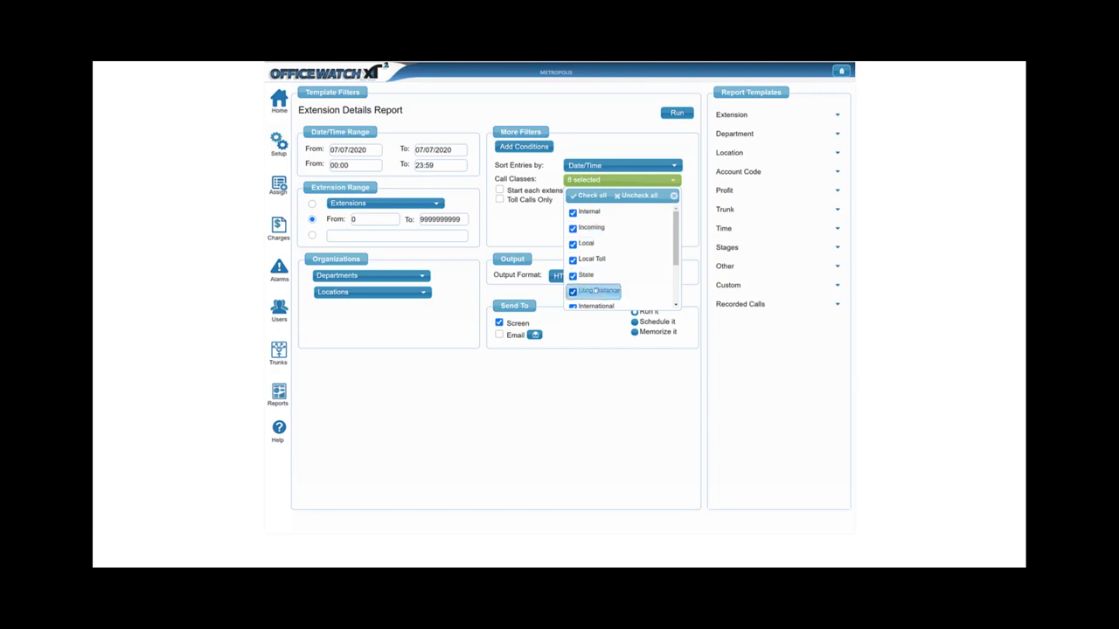
# Look through the call classes unchanged, then list the HTML, Excel, CSV and PDF output formats.
pyautogui.scroll(-1, 595, 290)
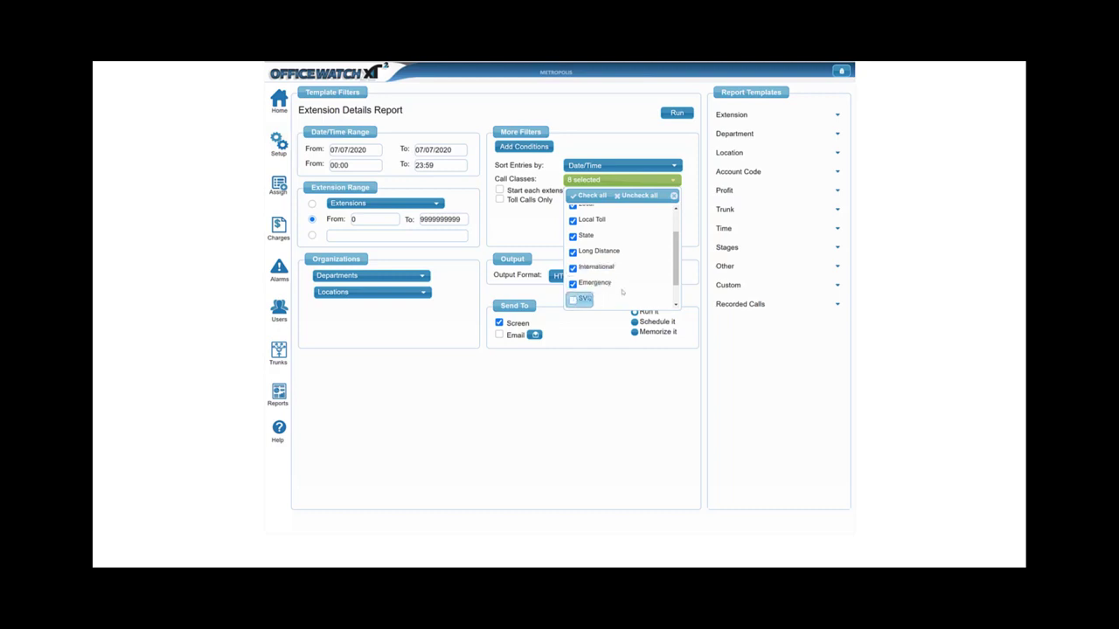
pyautogui.scroll(-1, 624, 292)
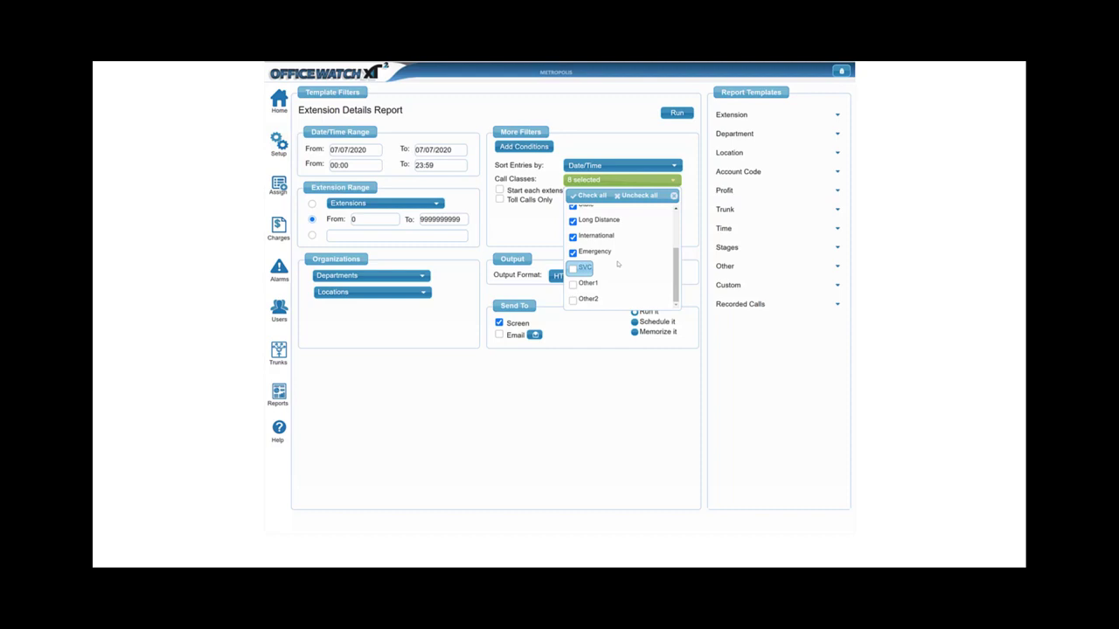
pyautogui.click(597, 144)
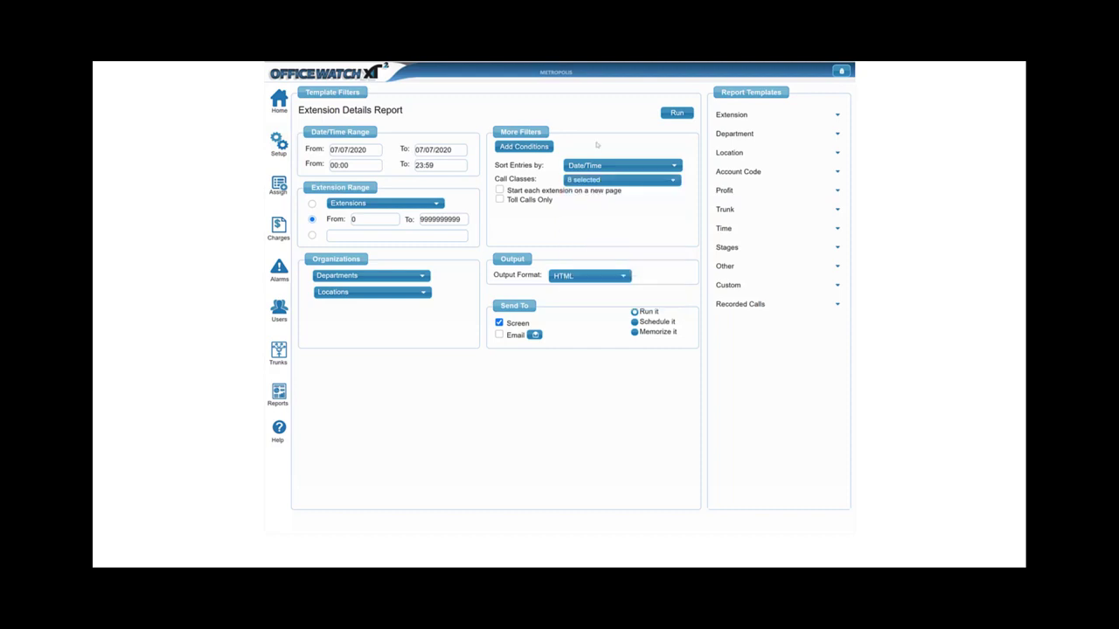
pyautogui.click(622, 277)
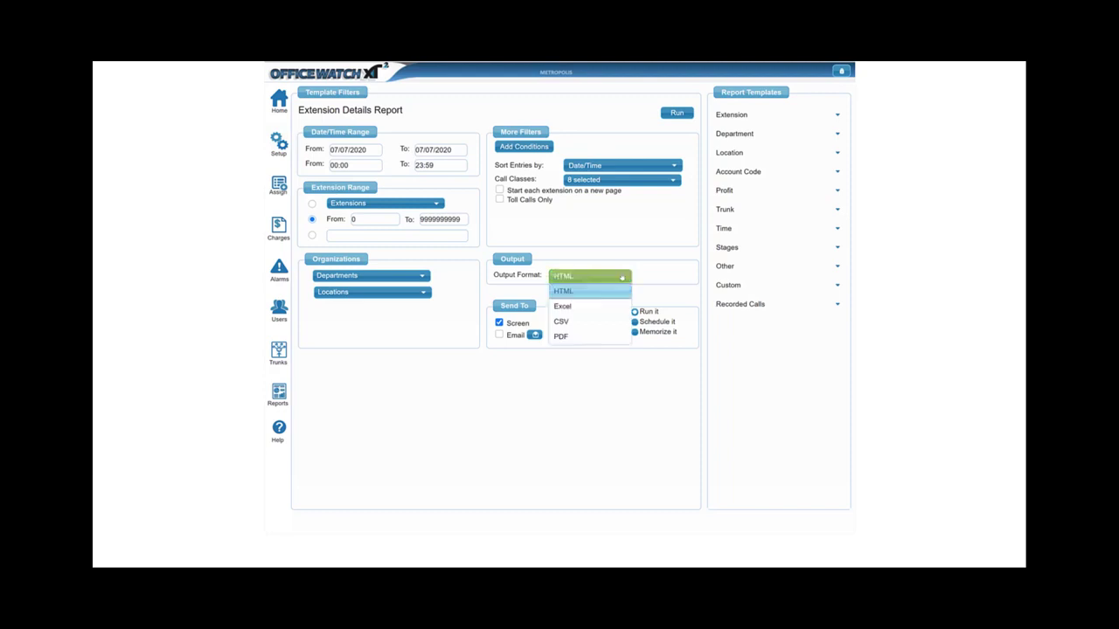
pyautogui.click(574, 373)
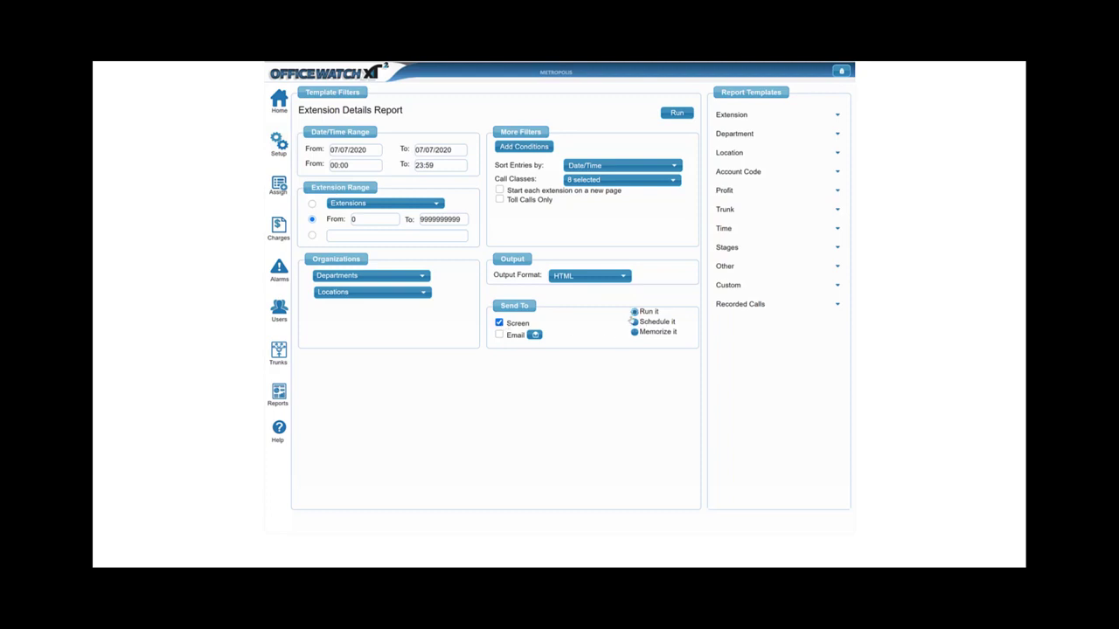
pyautogui.click(634, 321)
# Run the Extension Details Report and highlight the first user's calls, 03:32:16 duration and 7.90 total.
pyautogui.click(676, 113)
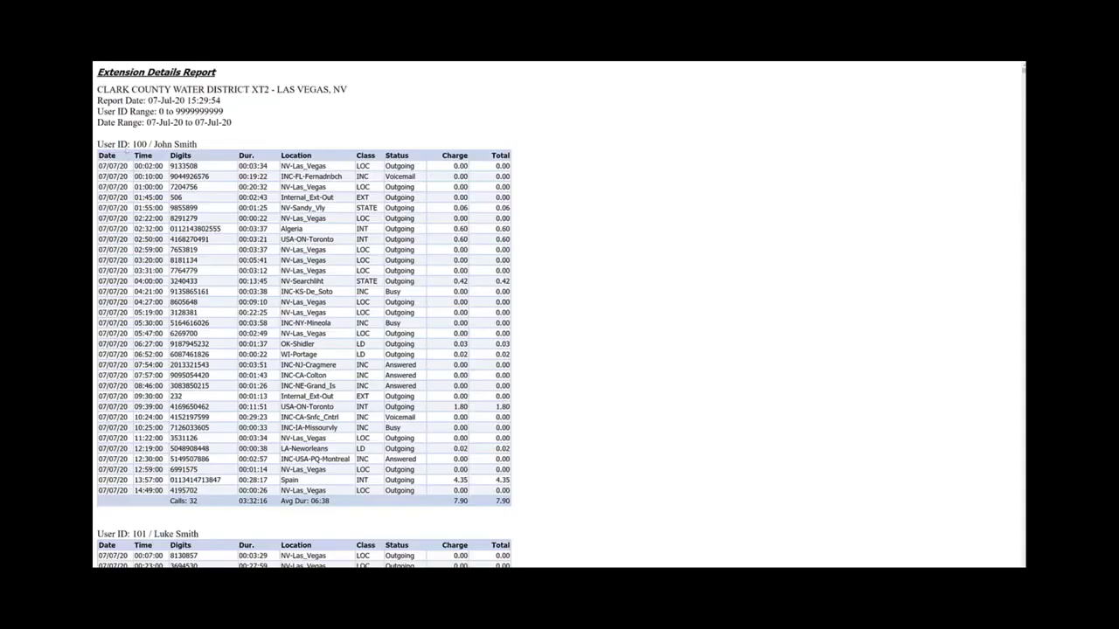
pyautogui.moveTo(129, 145); pyautogui.dragTo(318, 470)
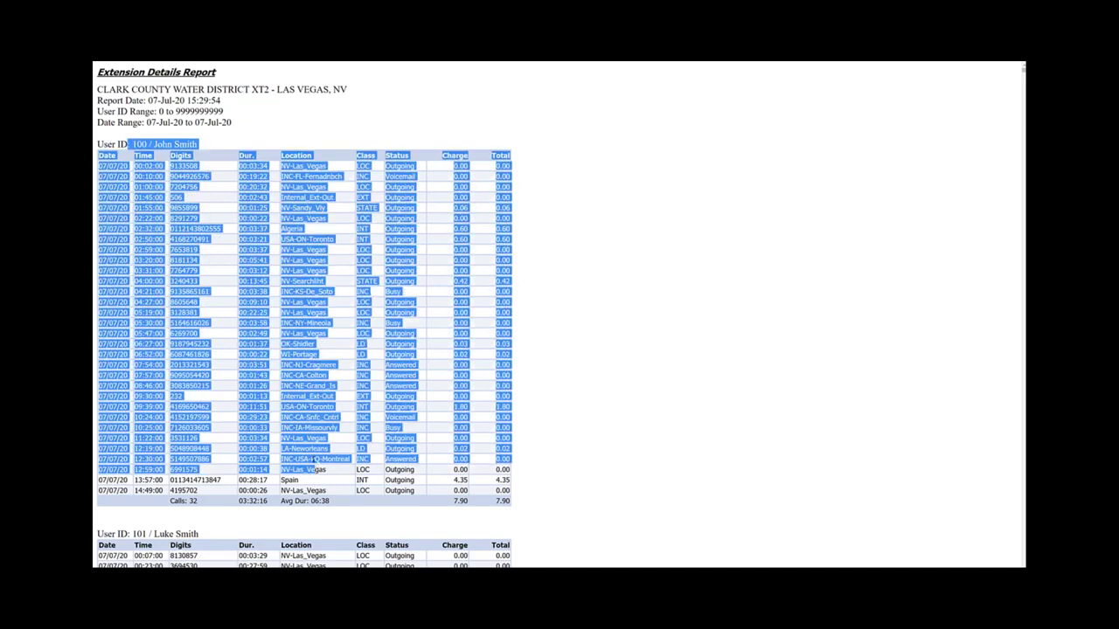
pyautogui.click(316, 464)
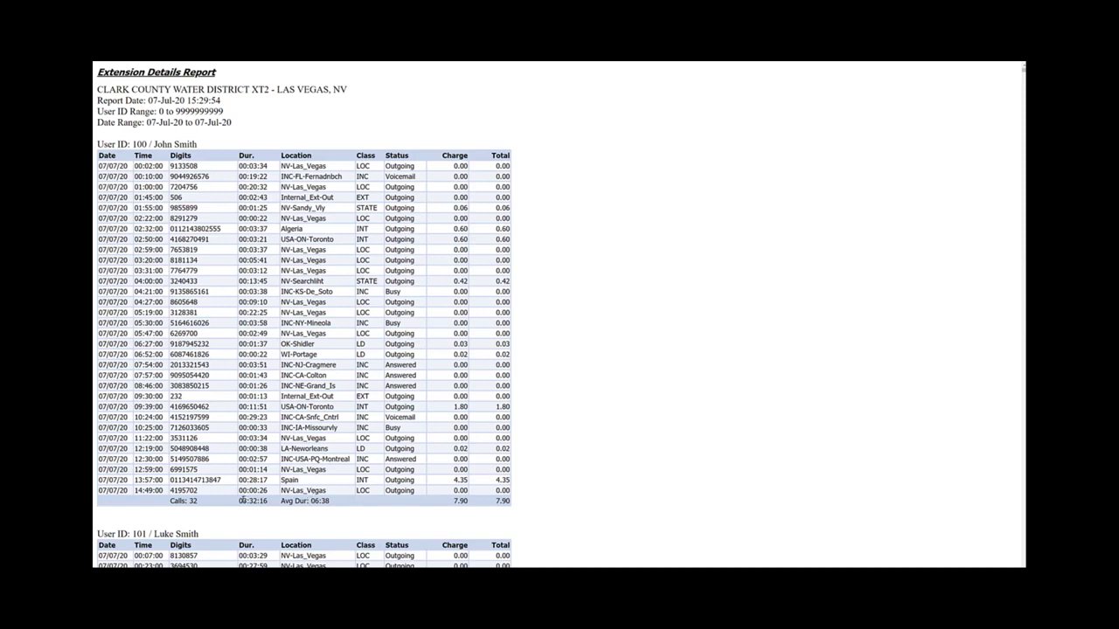
pyautogui.moveTo(240, 501); pyautogui.dragTo(270, 500)
pyautogui.click(327, 511)
pyautogui.moveTo(459, 502); pyautogui.dragTo(506, 502)
pyautogui.moveTo(120, 166); pyautogui.dragTo(223, 173)
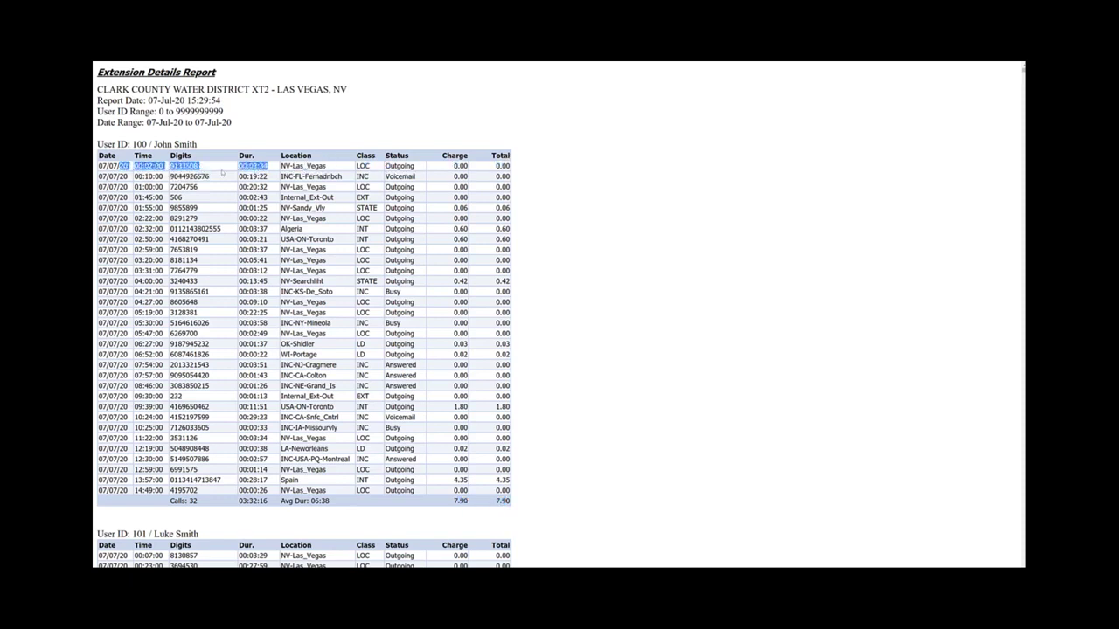
pyautogui.moveTo(384, 166)
pyautogui.mouseDown()
pyautogui.moveTo(416, 166)
pyautogui.moveTo(370, 166)
pyautogui.mouseUp()
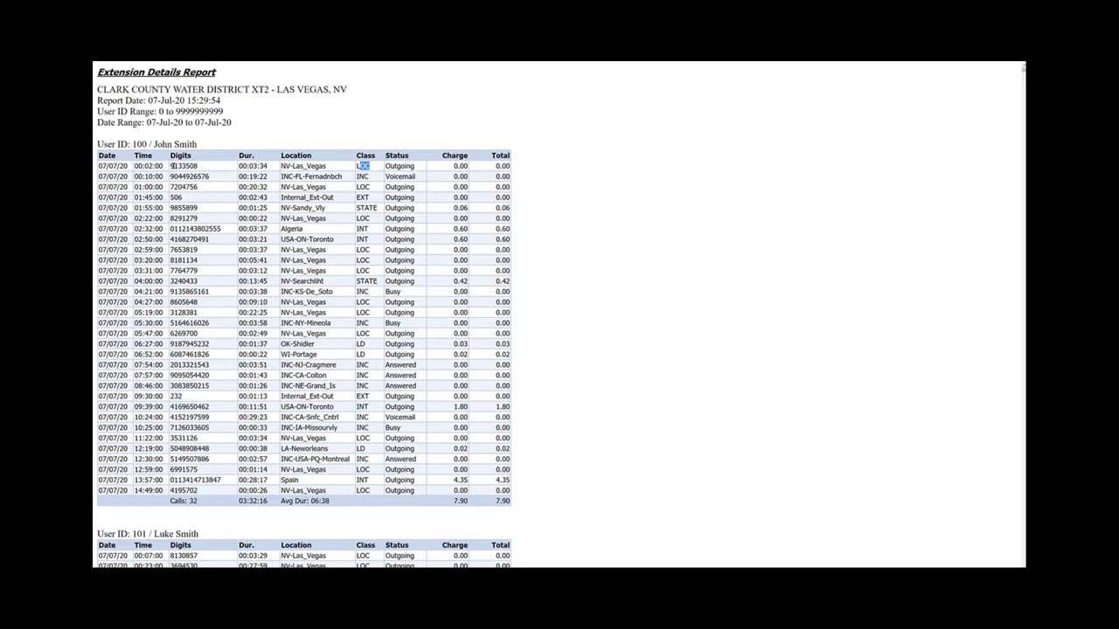
pyautogui.moveTo(171, 166); pyautogui.dragTo(199, 166)
pyautogui.moveTo(284, 166); pyautogui.dragTo(326, 165)
pyautogui.doubleClick(183, 166)
pyautogui.moveTo(341, 177); pyautogui.dragTo(280, 178)
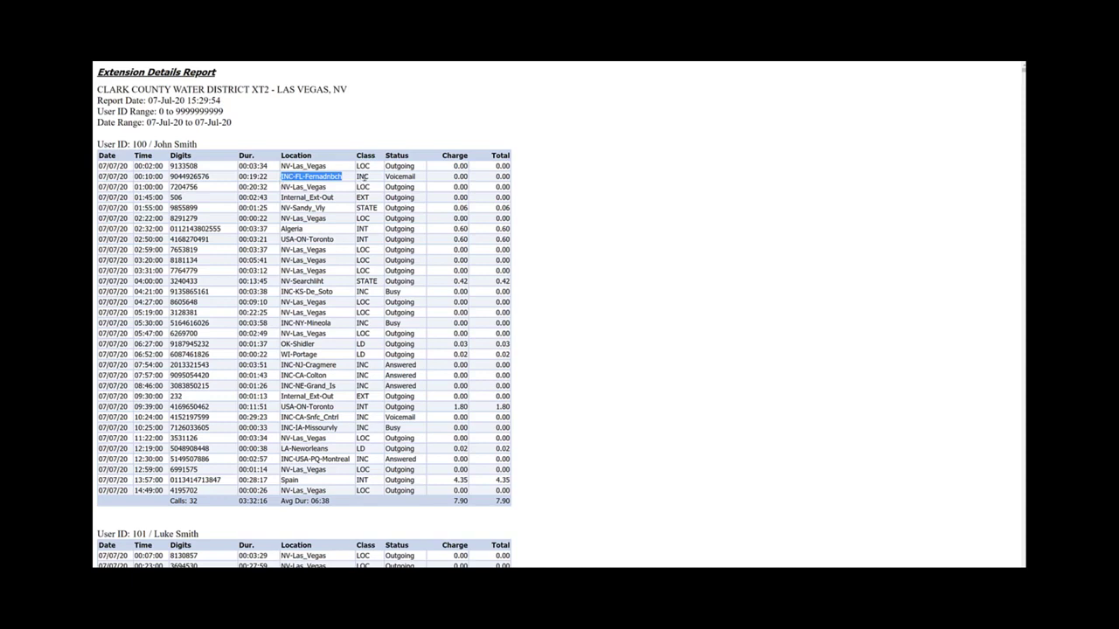
pyautogui.moveTo(401, 177); pyautogui.dragTo(414, 177)
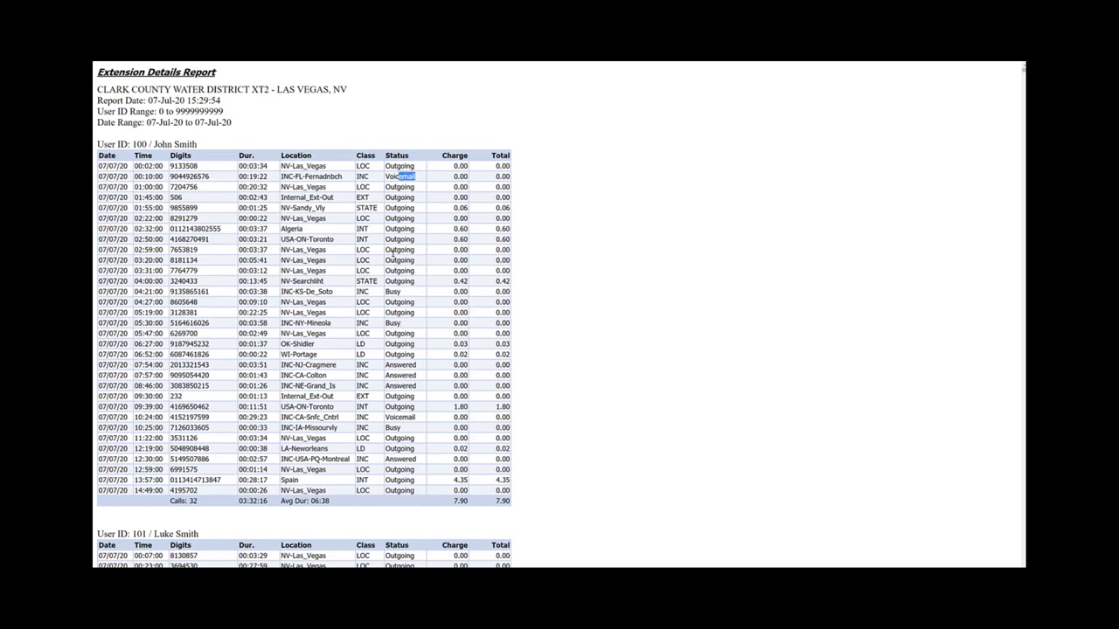
pyautogui.doubleClick(390, 291)
# Exit fullscreen so the browser tabs are visible again.
pyautogui.scroll(-3, 366, 349)
pyautogui.scroll(3, 366, 347)
pyautogui.moveTo(258, 64)
pyautogui.click(559, 88)
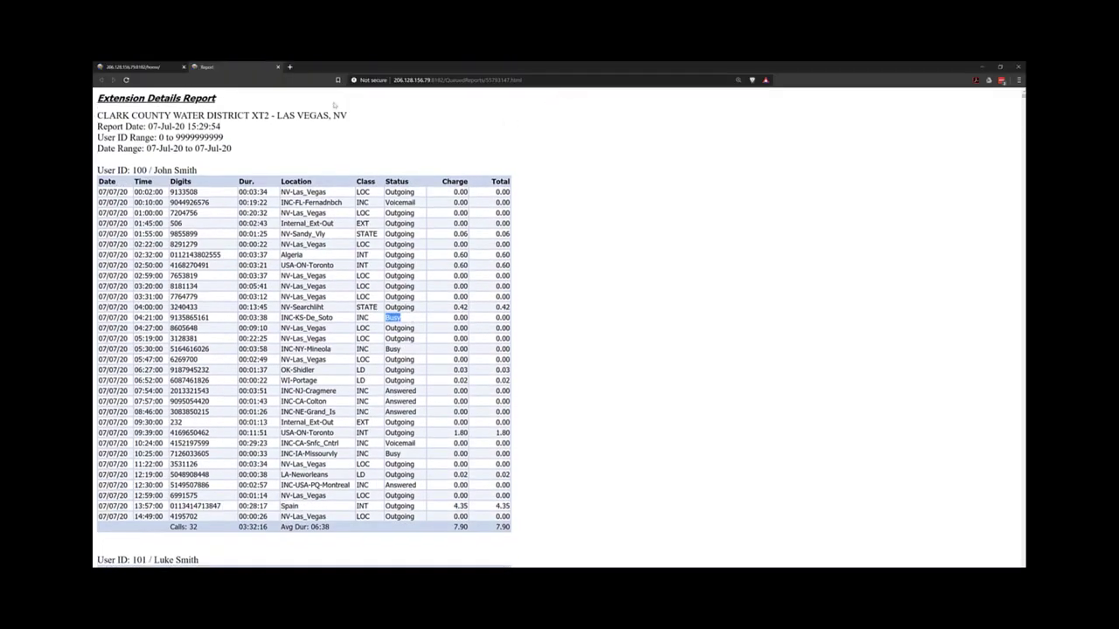
# Run the Department Activity template from the Department report templates for 07-Jul-20.
pyautogui.click(162, 67)
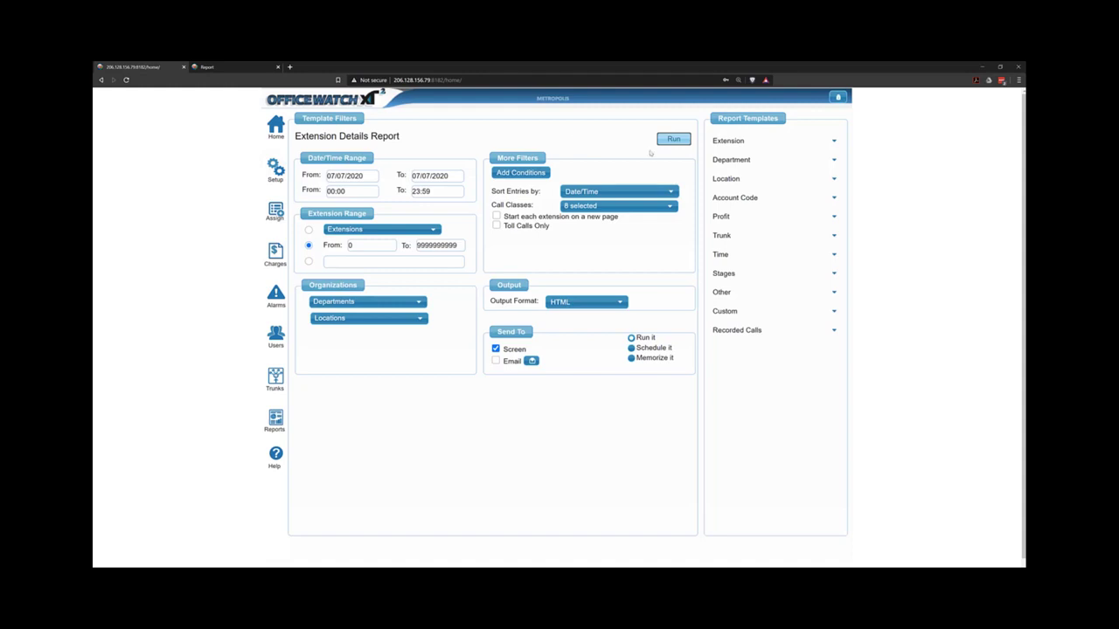
pyautogui.click(728, 143)
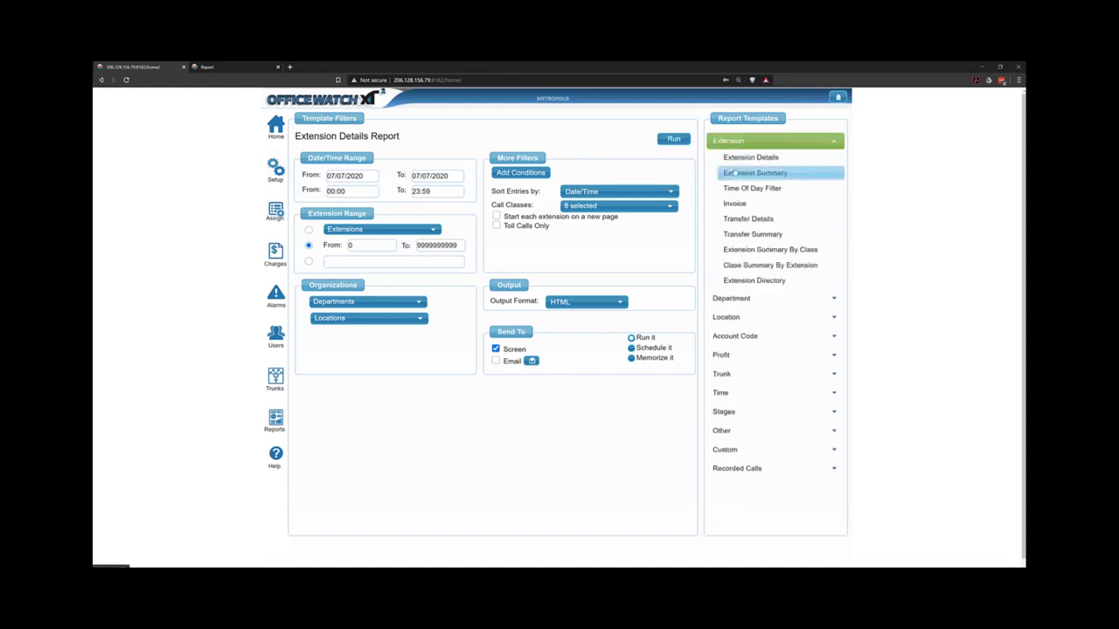
pyautogui.click(745, 298)
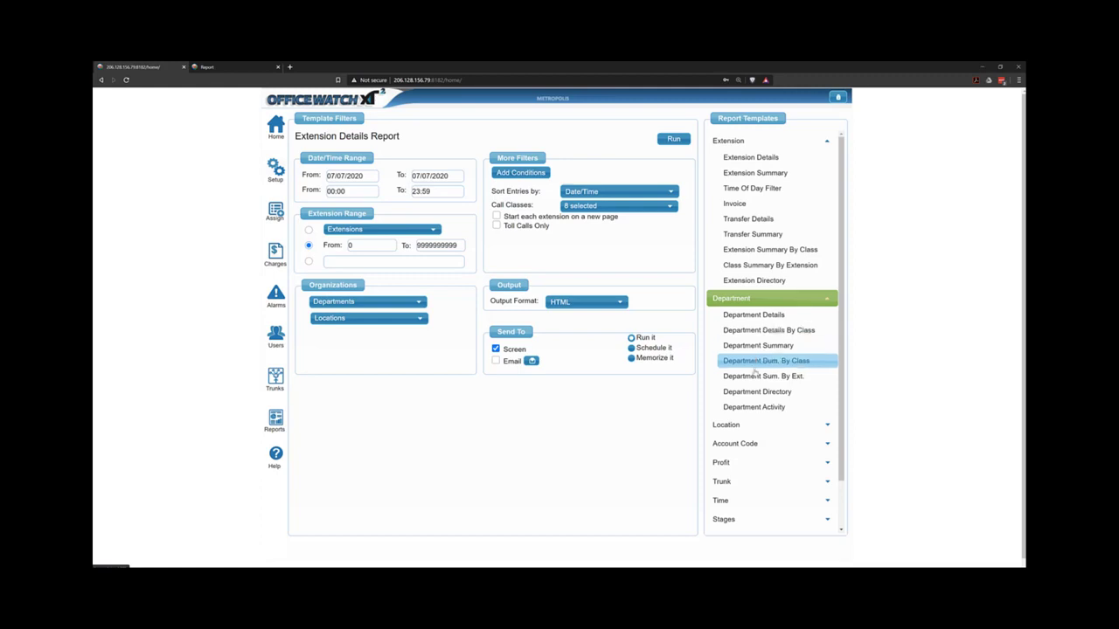
pyautogui.click(757, 407)
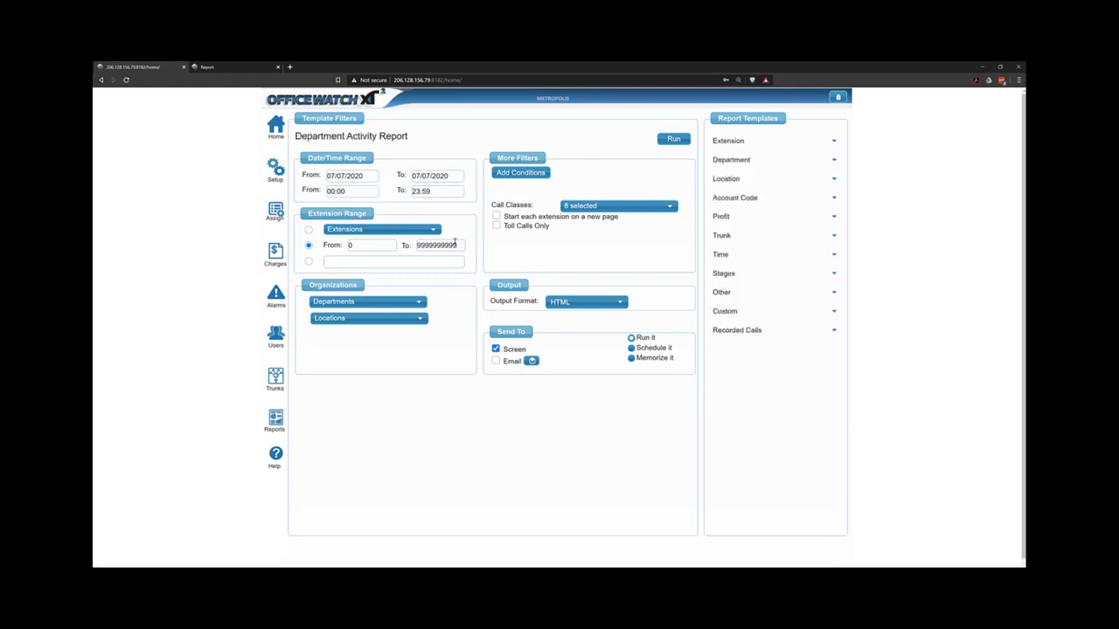
pyautogui.click(673, 139)
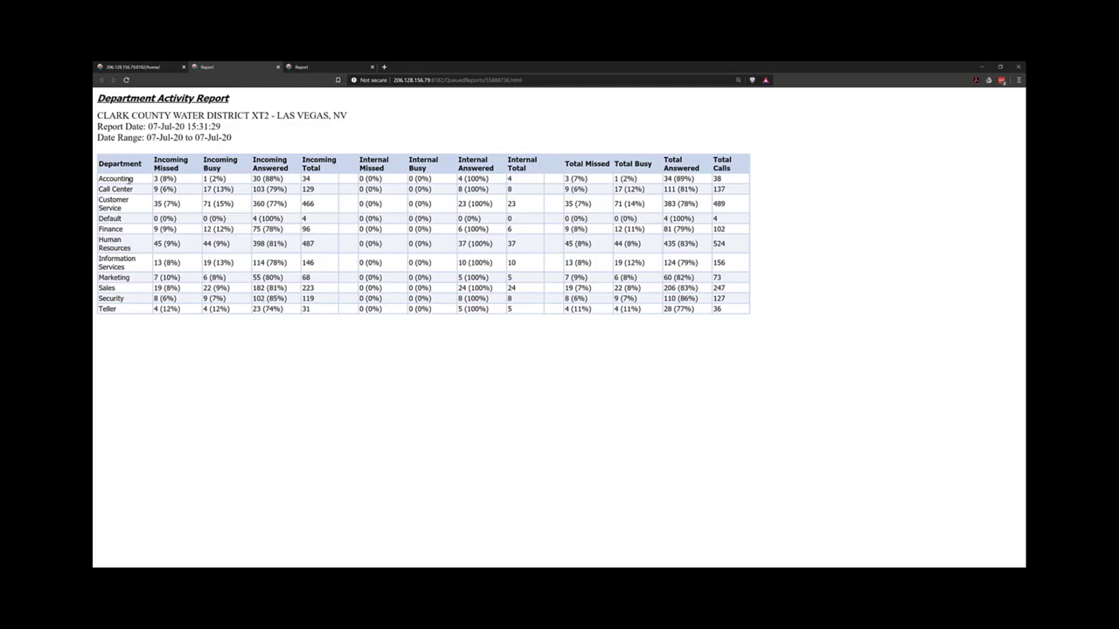
# Highlight Accounting's incoming missed and busy figures and the Total Missed heading, then return to the filter tab.
pyautogui.moveTo(123, 179); pyautogui.dragTo(163, 179)
pyautogui.moveTo(210, 178); pyautogui.dragTo(281, 178)
pyautogui.click(314, 179)
pyautogui.moveTo(577, 166); pyautogui.dragTo(686, 170)
pyautogui.click(140, 66)
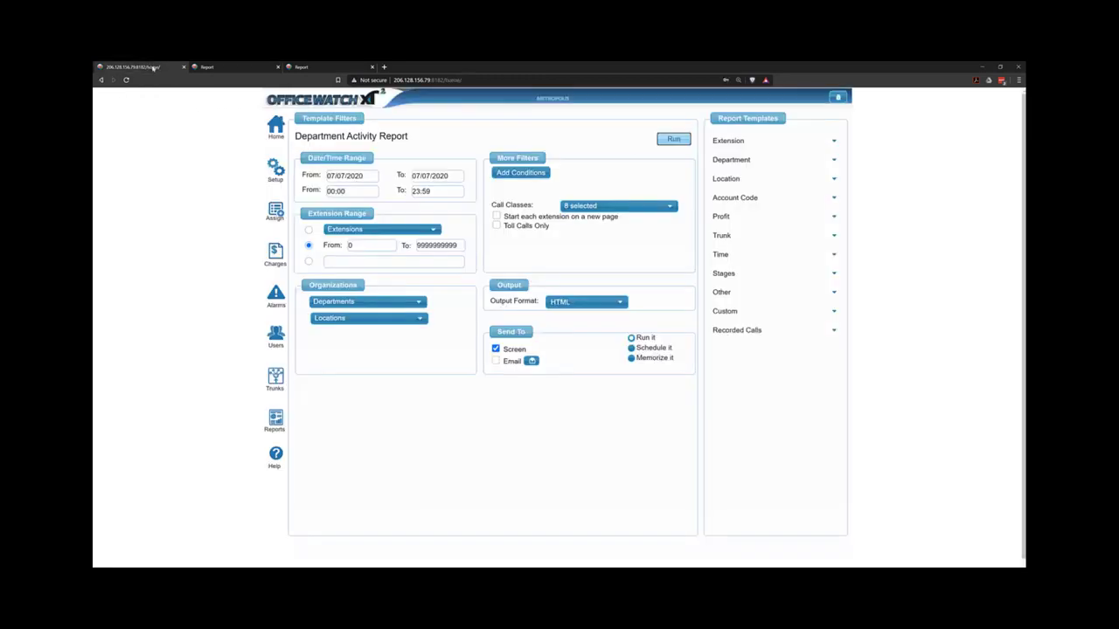
# Run Department Summary by Call Class with Internal, Incoming, Local and Emergency classes excluded.
pyautogui.click(753, 160)
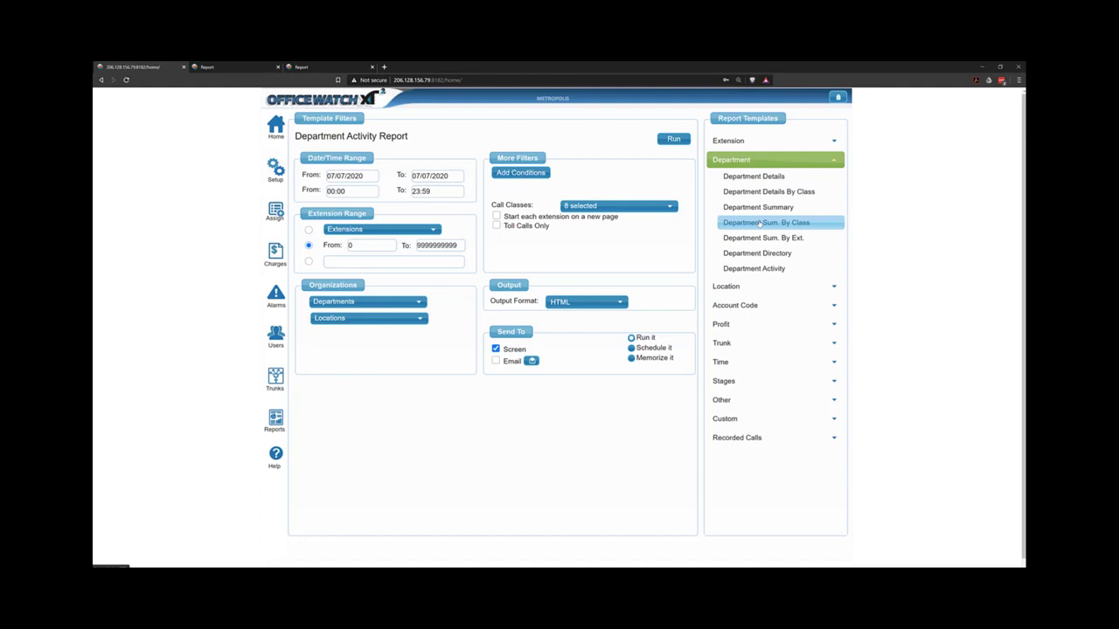
pyautogui.click(759, 223)
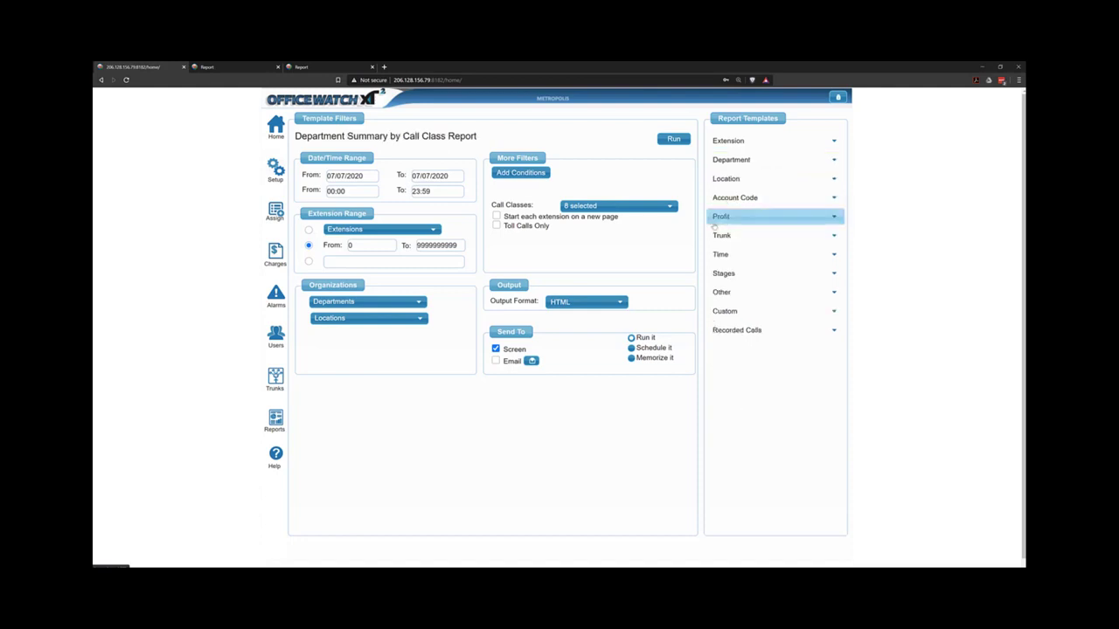
pyautogui.click(648, 206)
pyautogui.click(577, 239)
pyautogui.click(578, 254)
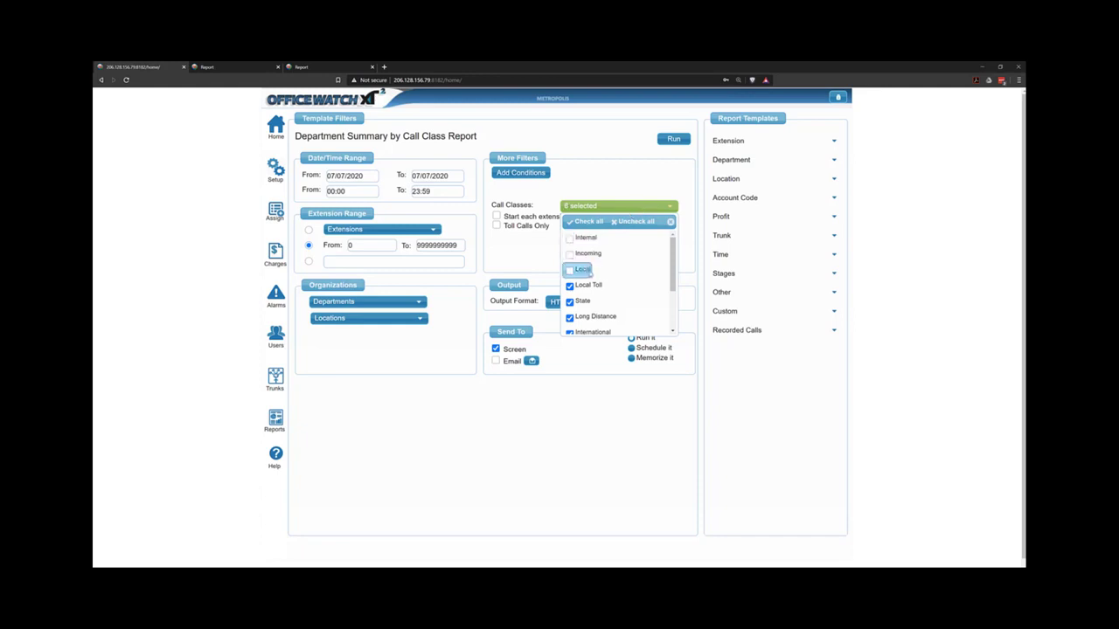
pyautogui.scroll(-2, 585, 270)
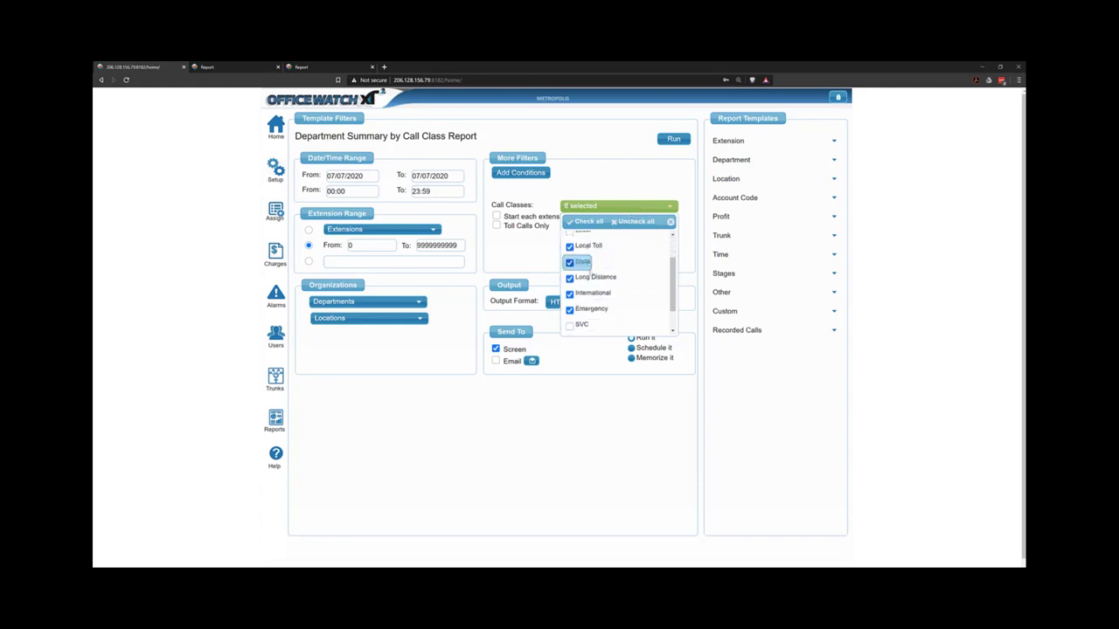
pyautogui.click(594, 310)
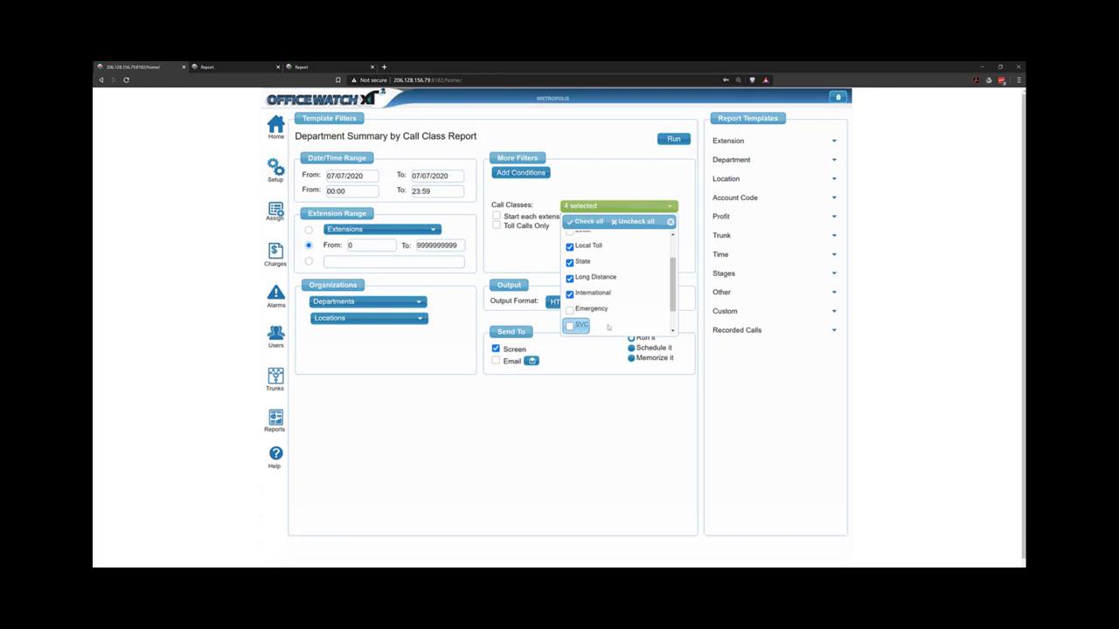
pyautogui.click(576, 135)
pyautogui.click(673, 139)
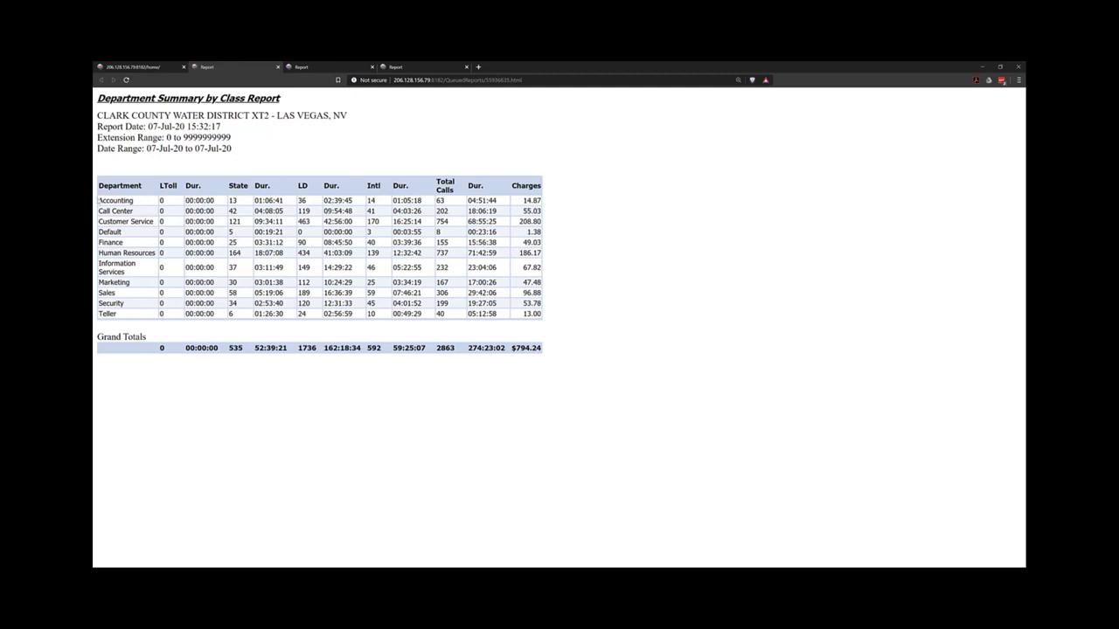
# Highlight the department rows in the summary table, then go back to the report filter tab.
pyautogui.moveTo(533, 200); pyautogui.dragTo(547, 206)
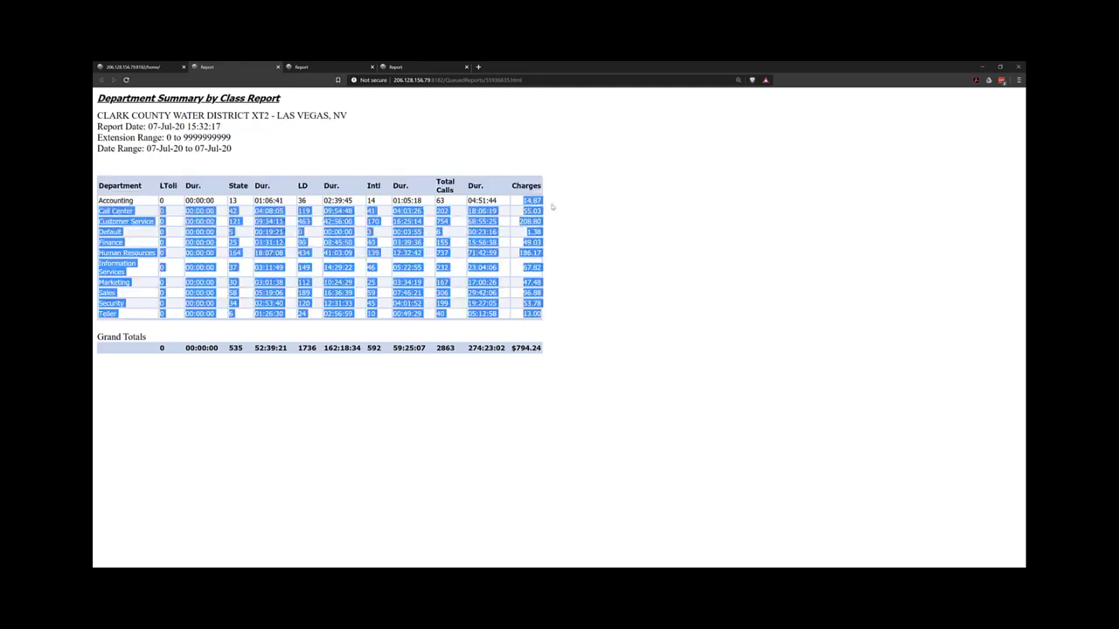
pyautogui.click(546, 206)
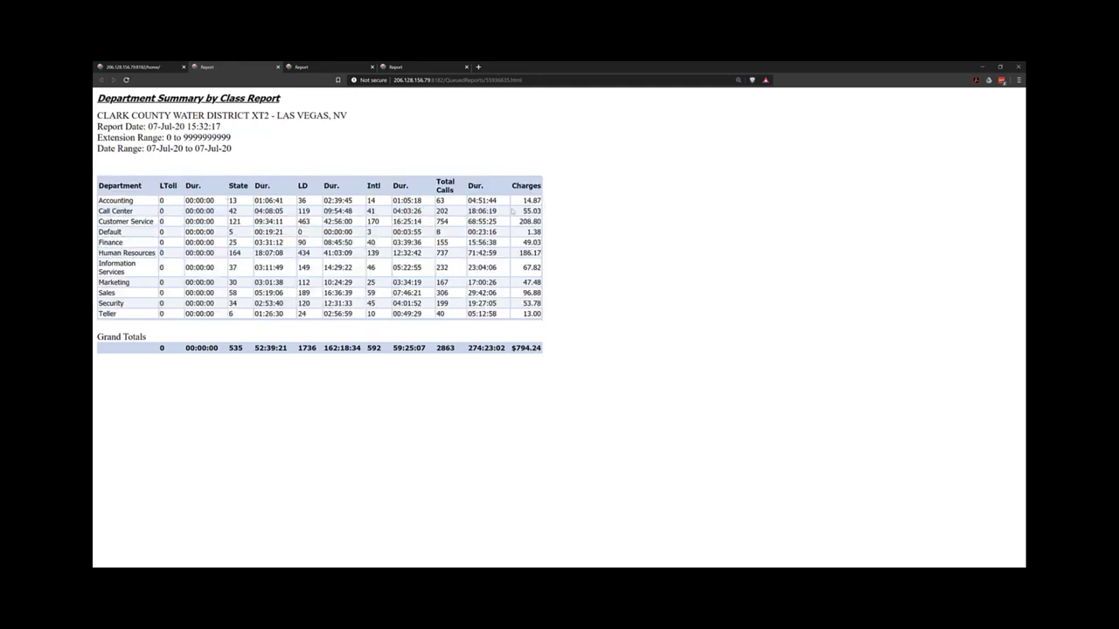
pyautogui.click(155, 69)
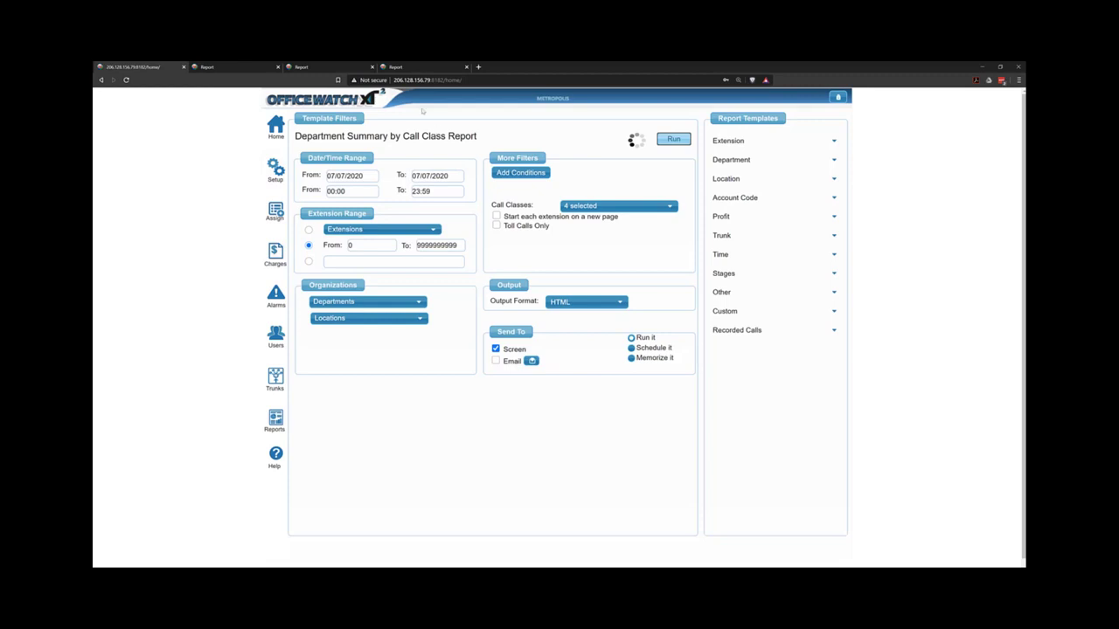
# Run the Hunt By Hour Day report for the hunt range 0 to 999999 on 07/07/2020.
pyautogui.click(734, 197)
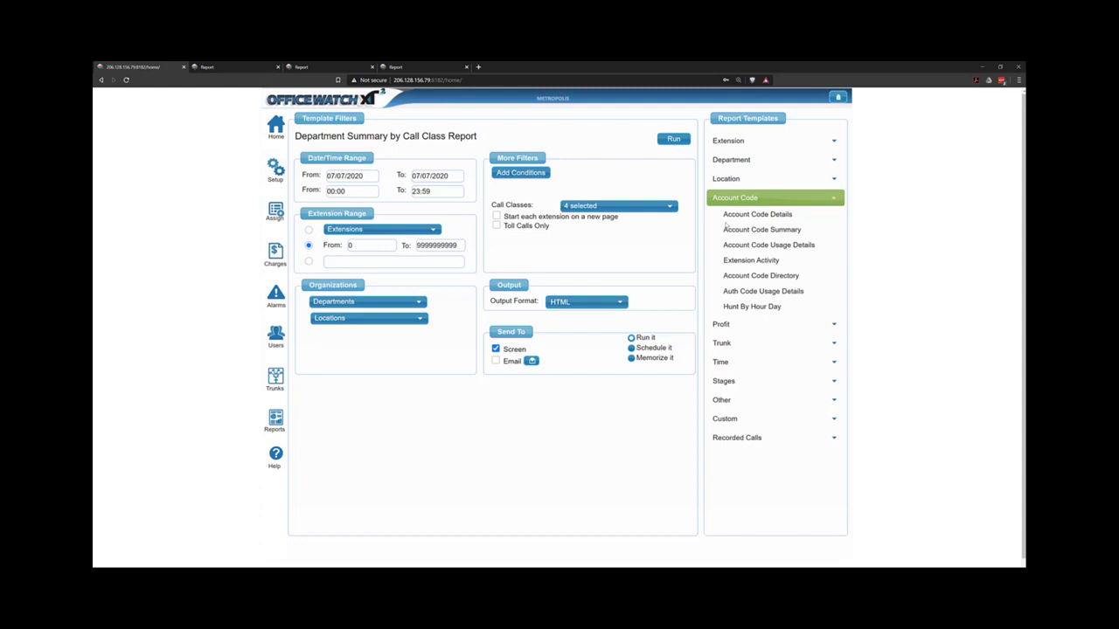
pyautogui.click(752, 307)
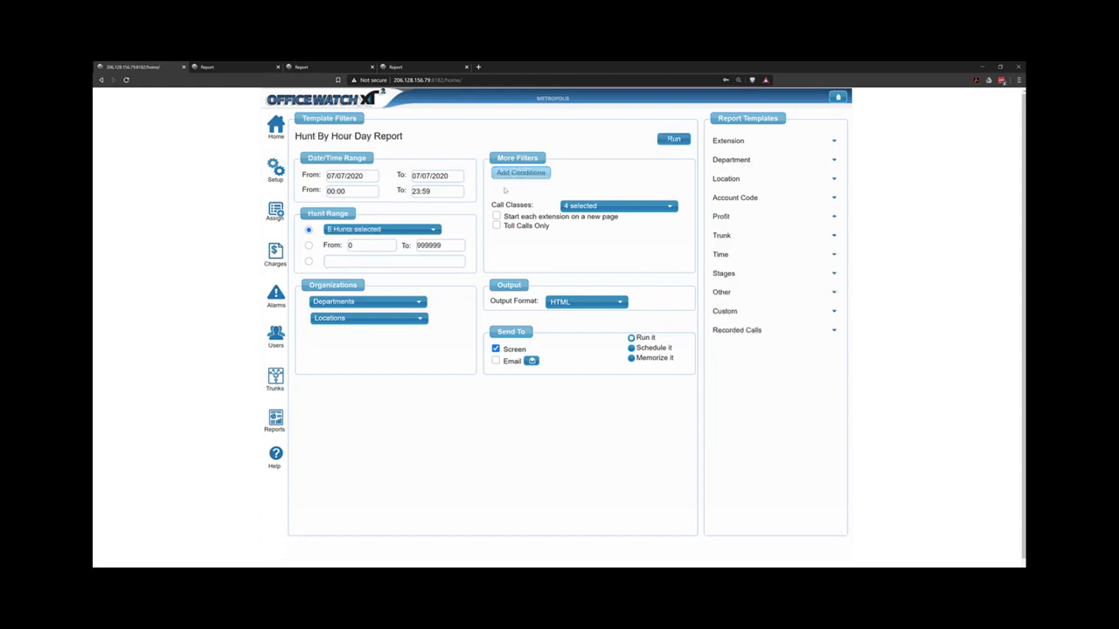
pyautogui.click(309, 245)
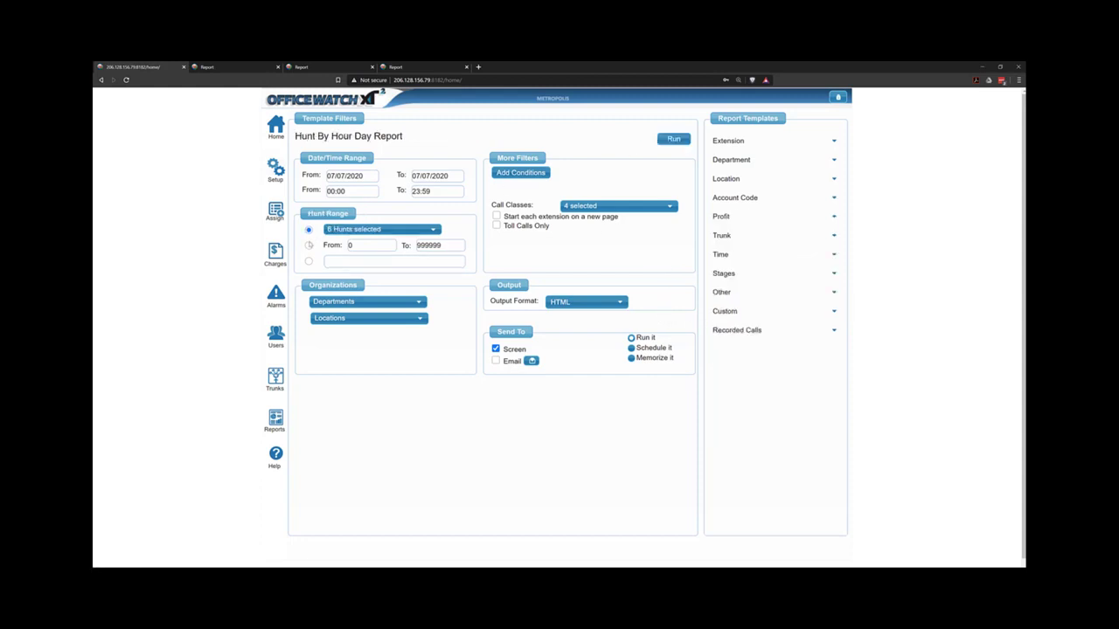
pyautogui.click(674, 143)
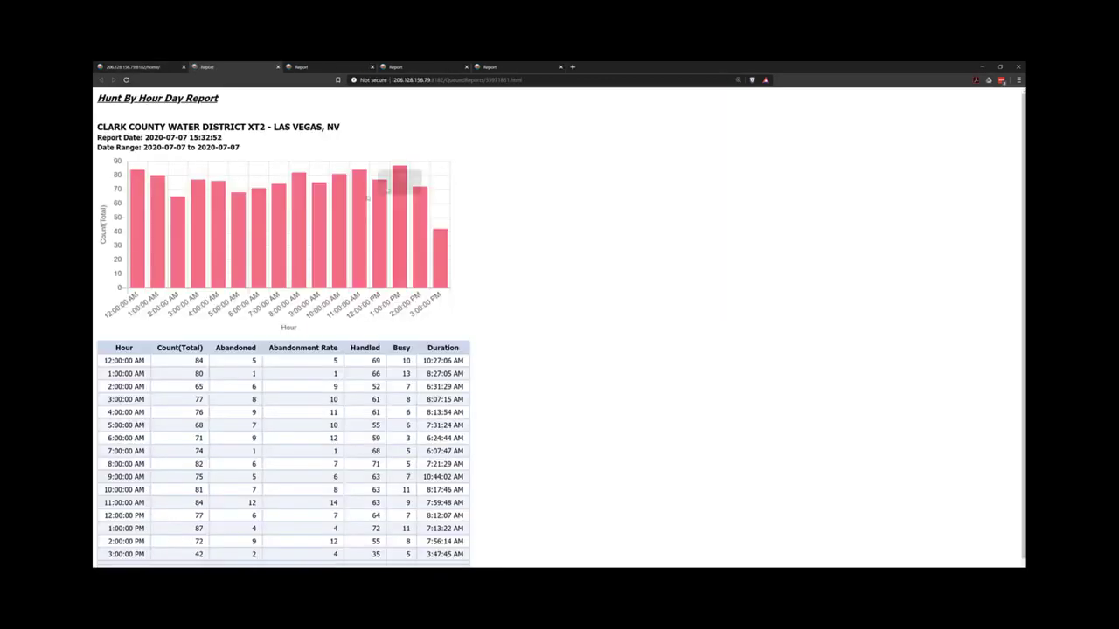
pyautogui.scroll(-1, 384, 188)
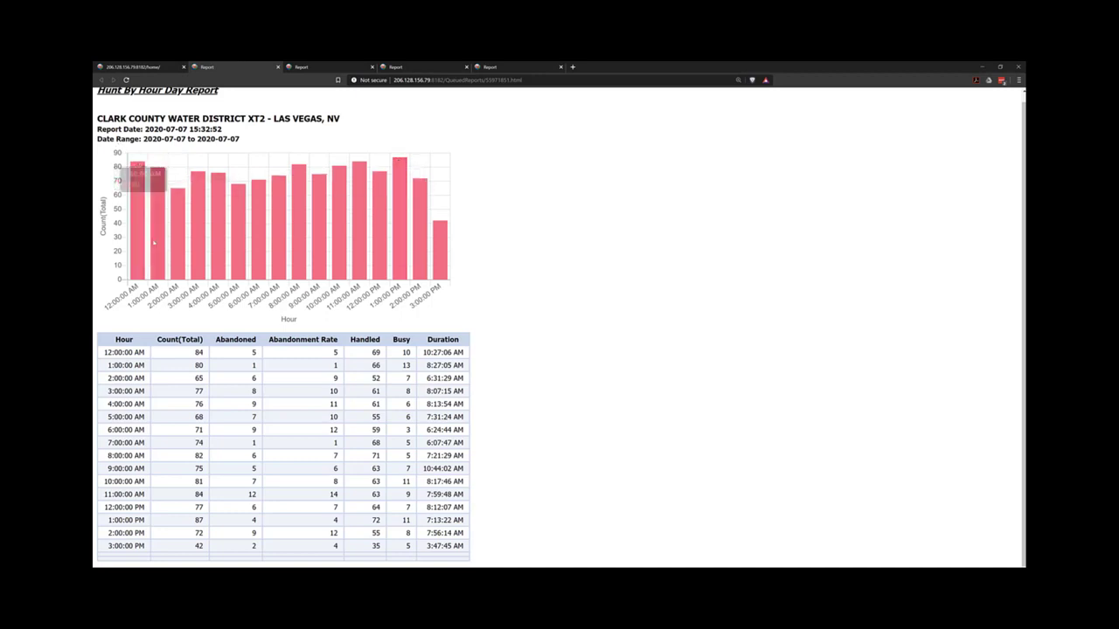
pyautogui.moveTo(129, 519); pyautogui.dragTo(223, 522)
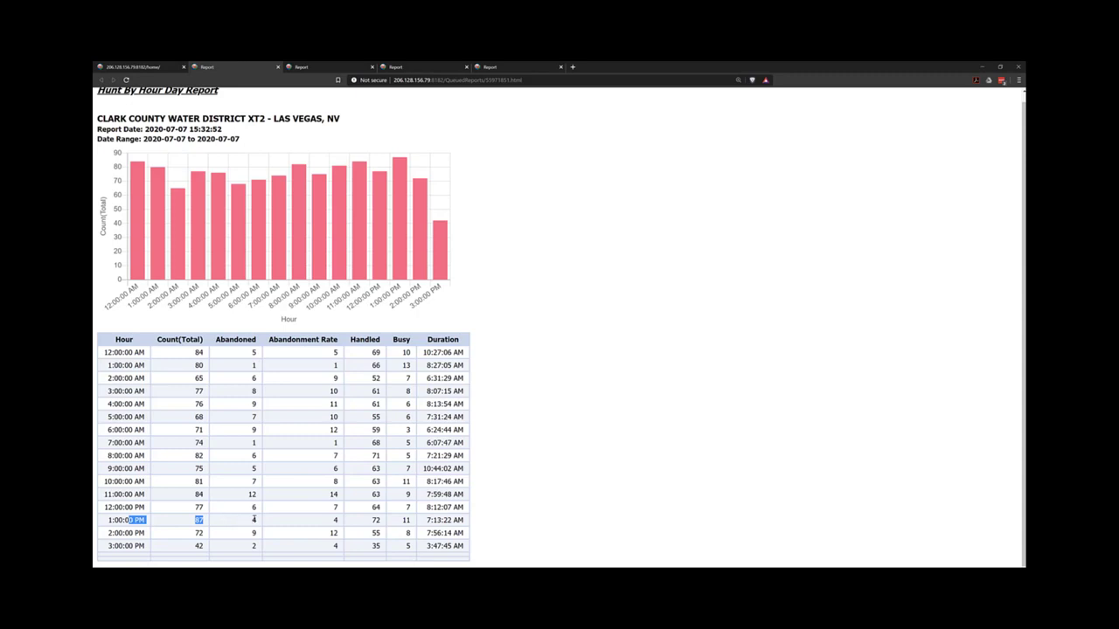
pyautogui.click(253, 520)
pyautogui.moveTo(330, 522); pyautogui.dragTo(342, 523)
# Load the Peak Trunk Utilization By Week template from the Time and Trunk groups, trunks 0–9999.
pyautogui.click(122, 68)
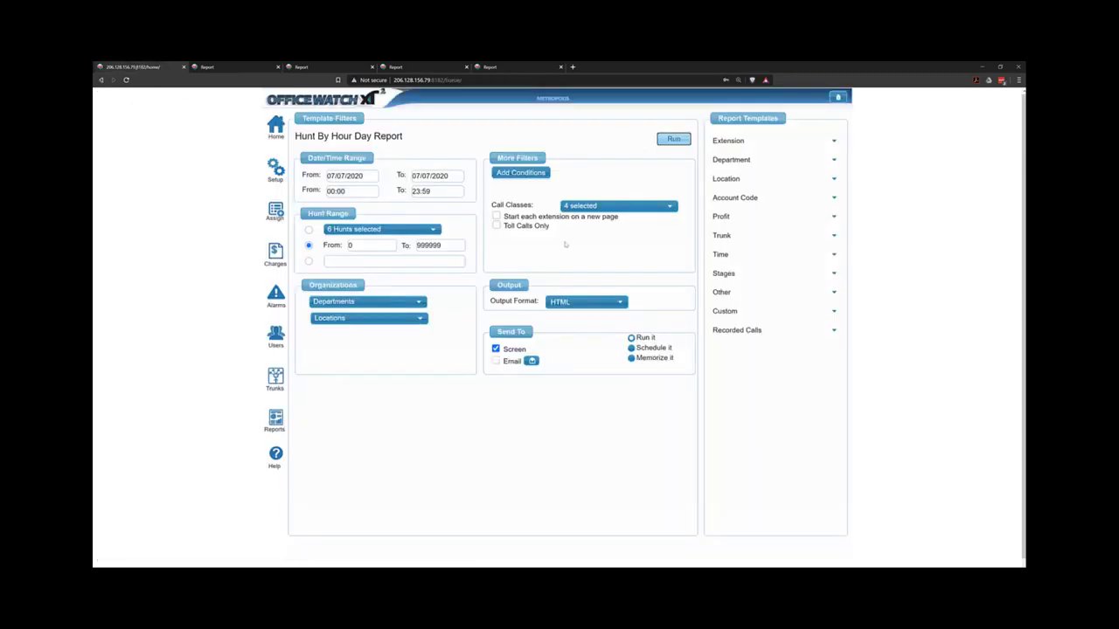
pyautogui.click(764, 255)
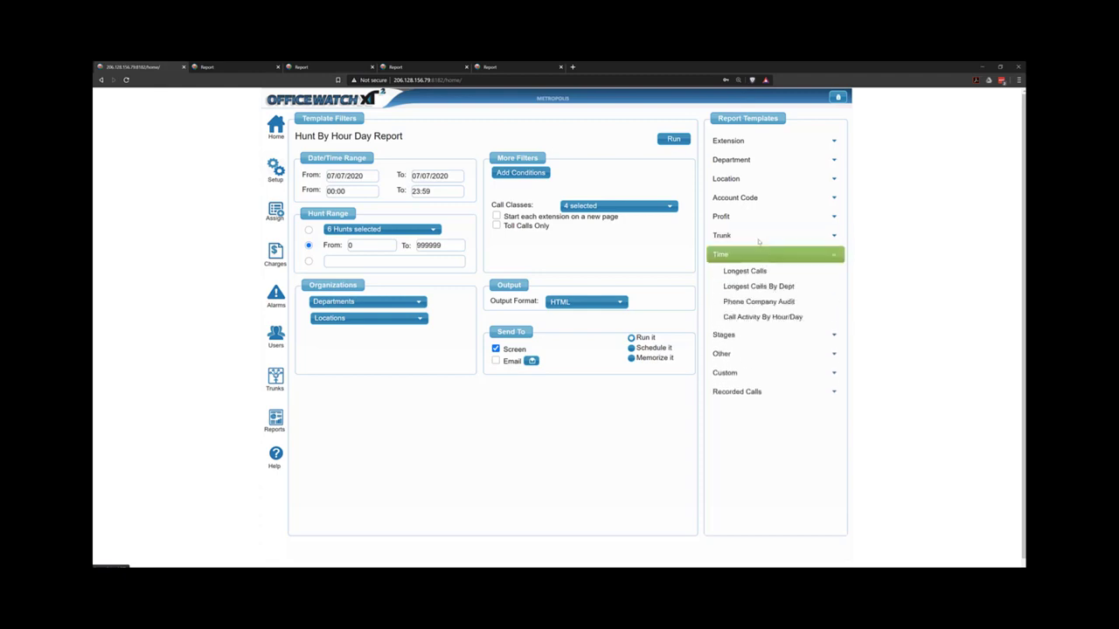
pyautogui.click(760, 236)
pyautogui.click(753, 298)
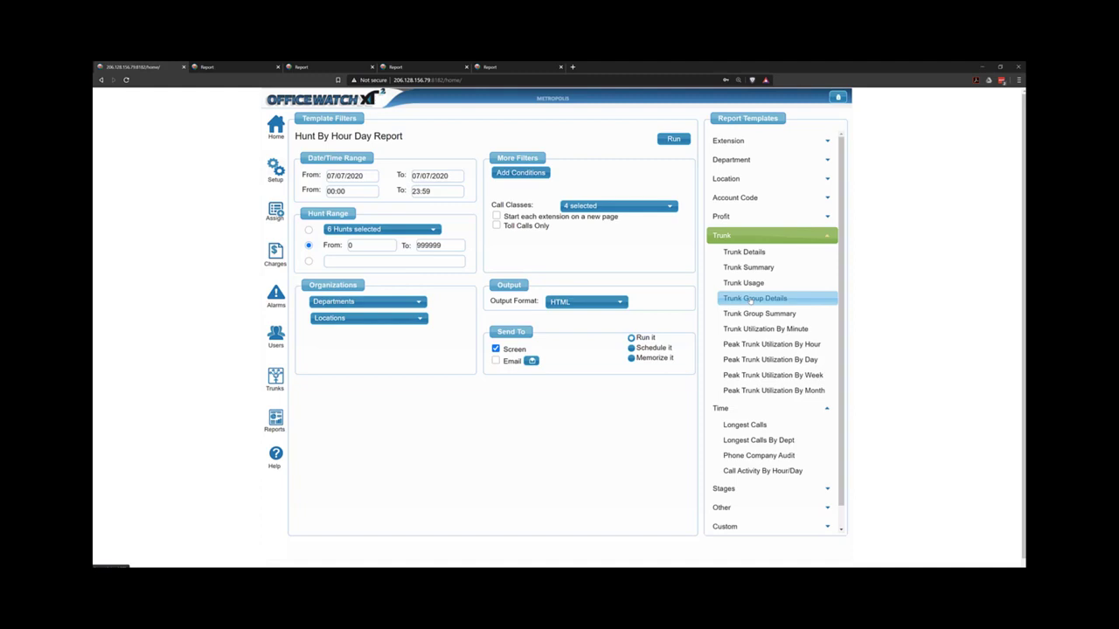
pyautogui.click(781, 376)
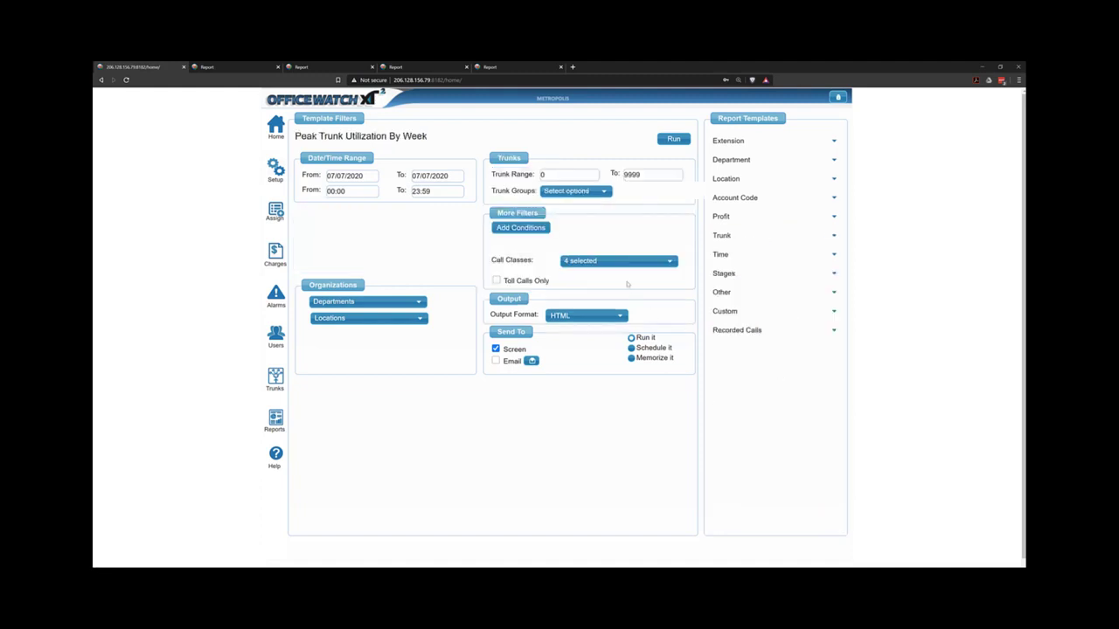
# Run the Peak Trunk Utilization By Week report and scroll through its per-trunk chart.
pyautogui.click(674, 140)
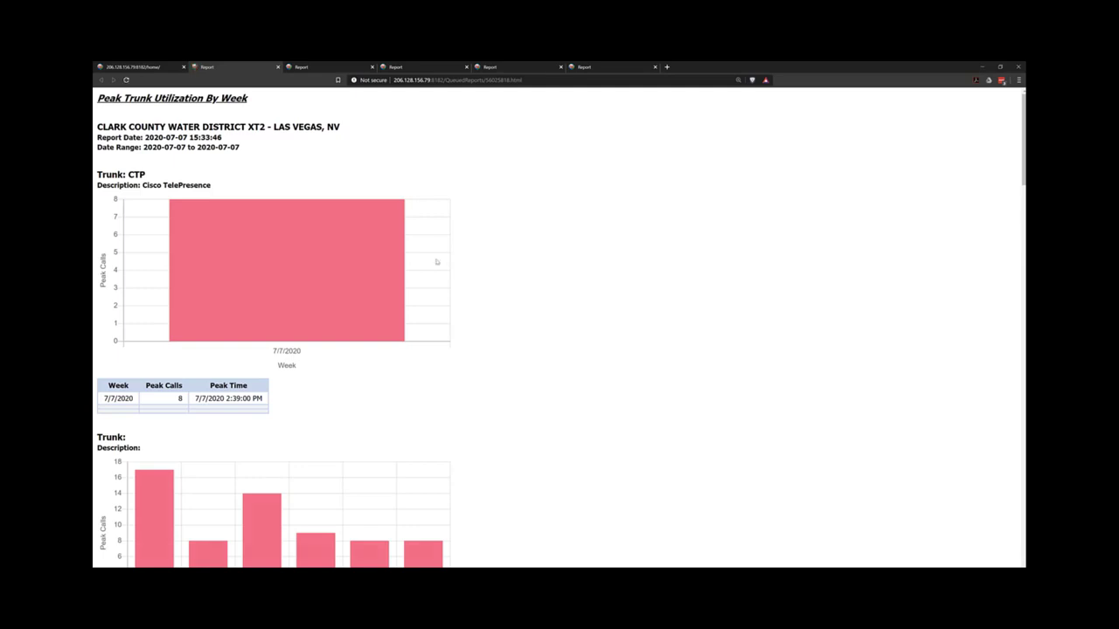
pyautogui.scroll(-6, 432, 266)
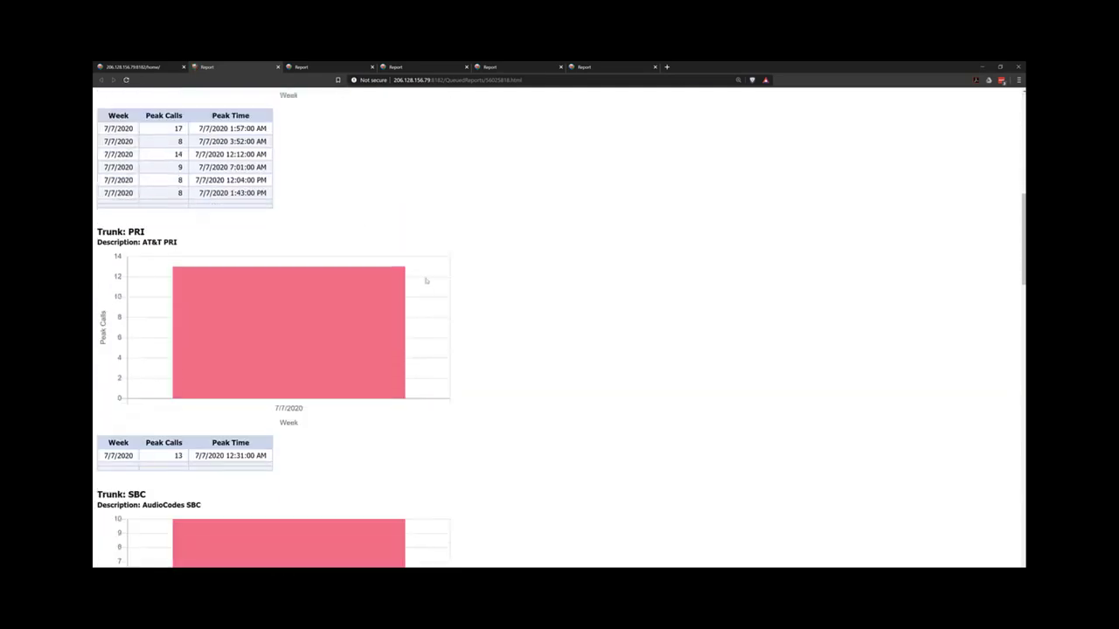
pyautogui.scroll(-1, 427, 280)
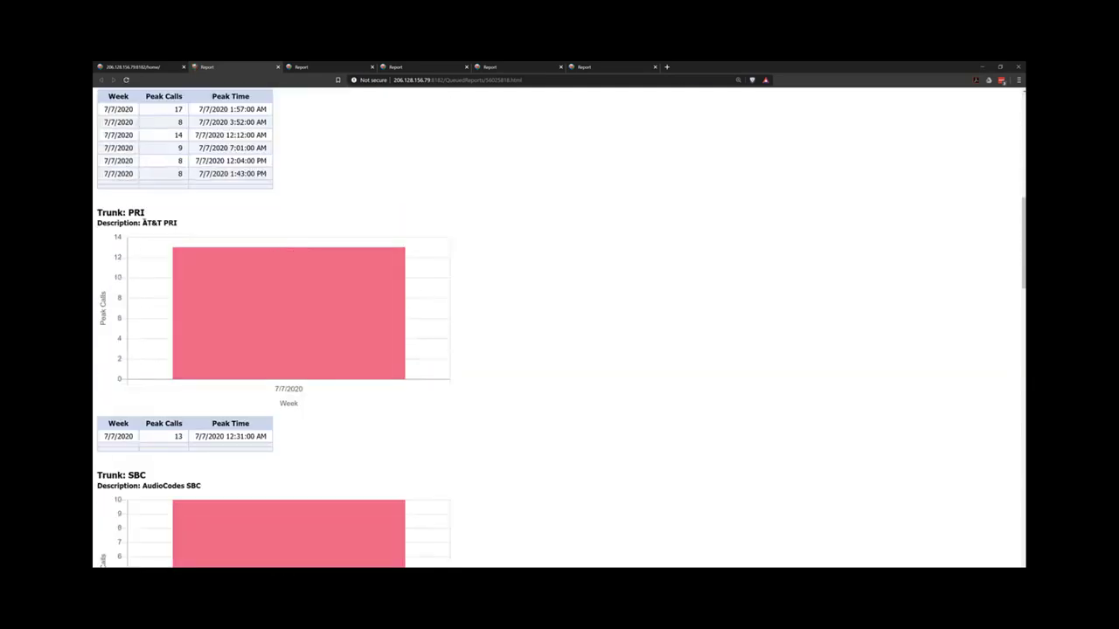
# Highlight the PRI trunk's description, peak call count 13, peak time and week date.
pyautogui.moveTo(142, 223); pyautogui.dragTo(177, 222)
pyautogui.doubleClick(179, 436)
pyautogui.moveTo(195, 436); pyautogui.dragTo(251, 436)
pyautogui.moveTo(105, 436); pyautogui.dragTo(147, 432)
# Generate the Call Activity By Hour/Day report for 07/07/2020 from the Time templates.
pyautogui.click(137, 70)
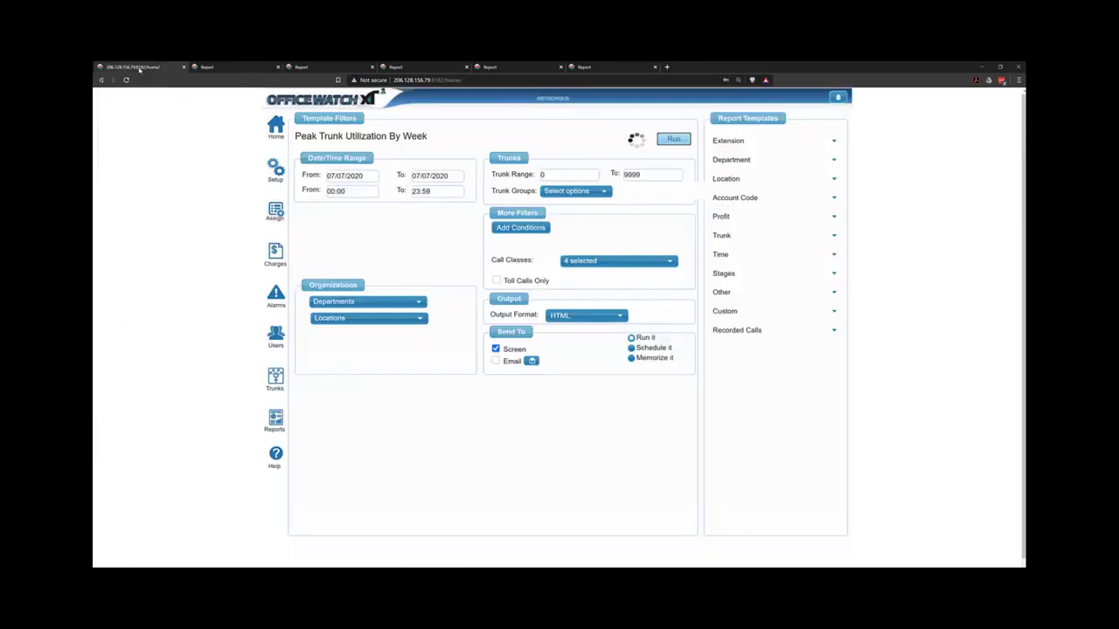
pyautogui.click(729, 262)
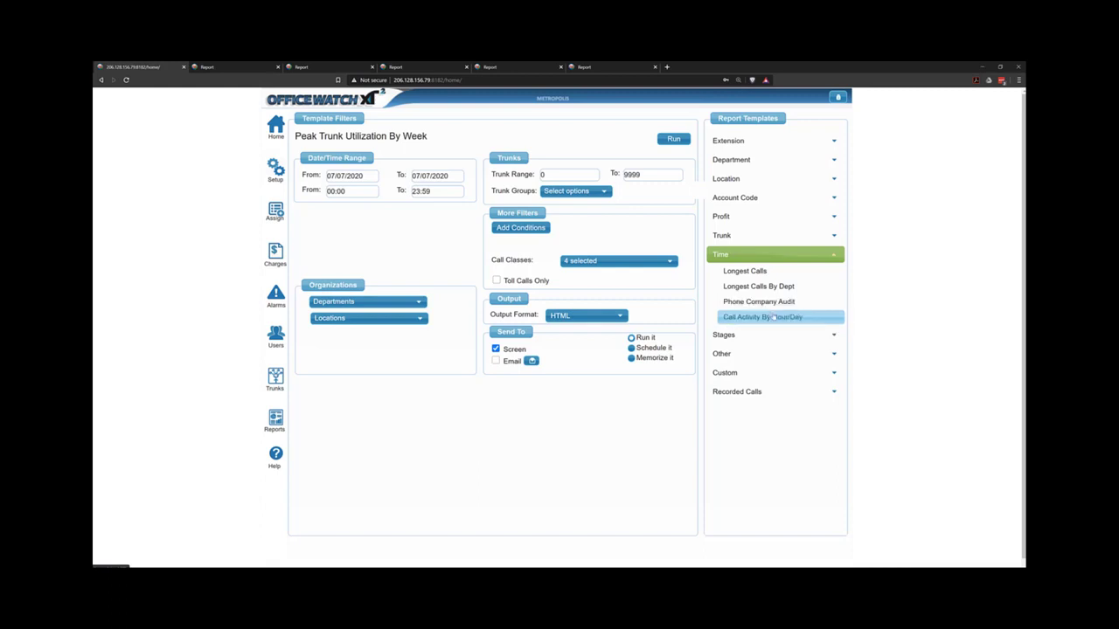
pyautogui.click(774, 318)
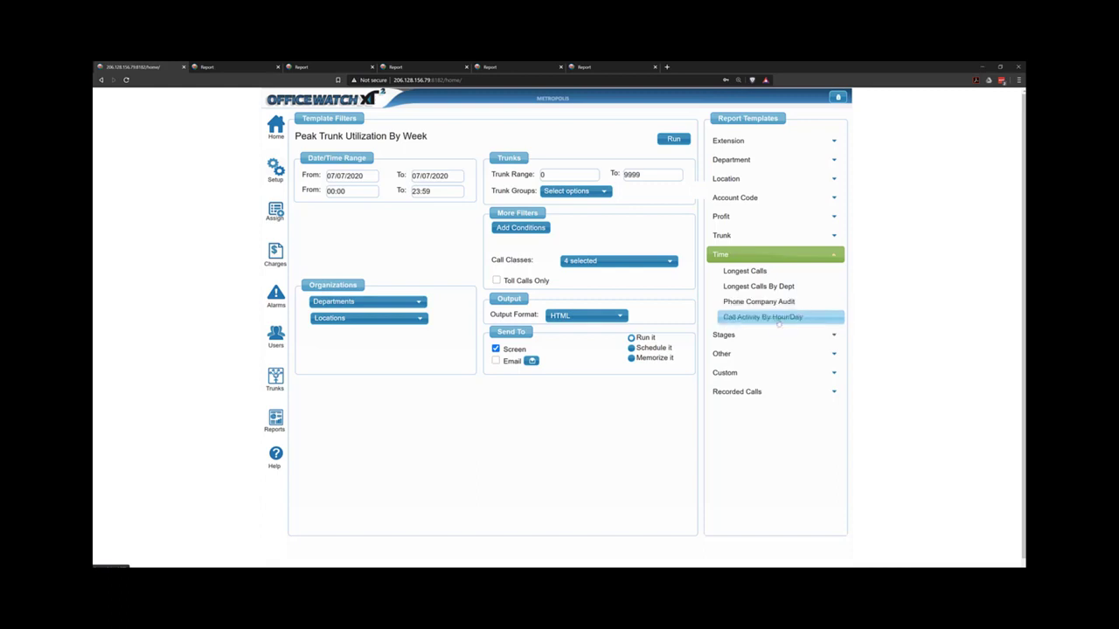
pyautogui.click(673, 139)
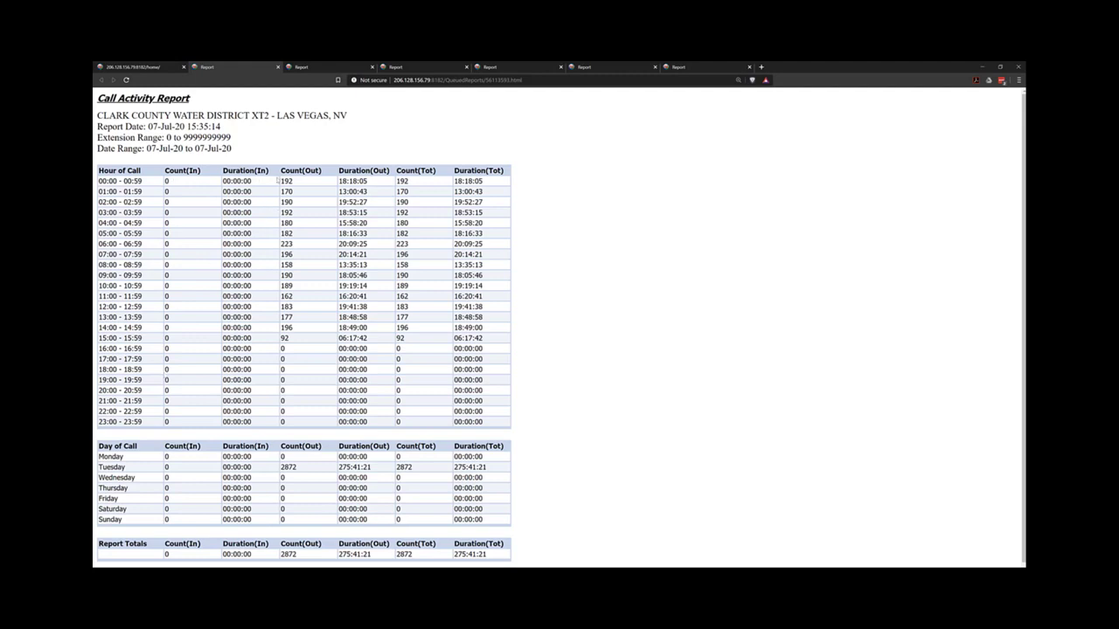
# Review the report's hourly outgoing call counts, then go back to the template page.
pyautogui.moveTo(280, 181); pyautogui.dragTo(293, 234)
pyautogui.click(293, 265)
pyautogui.click(151, 67)
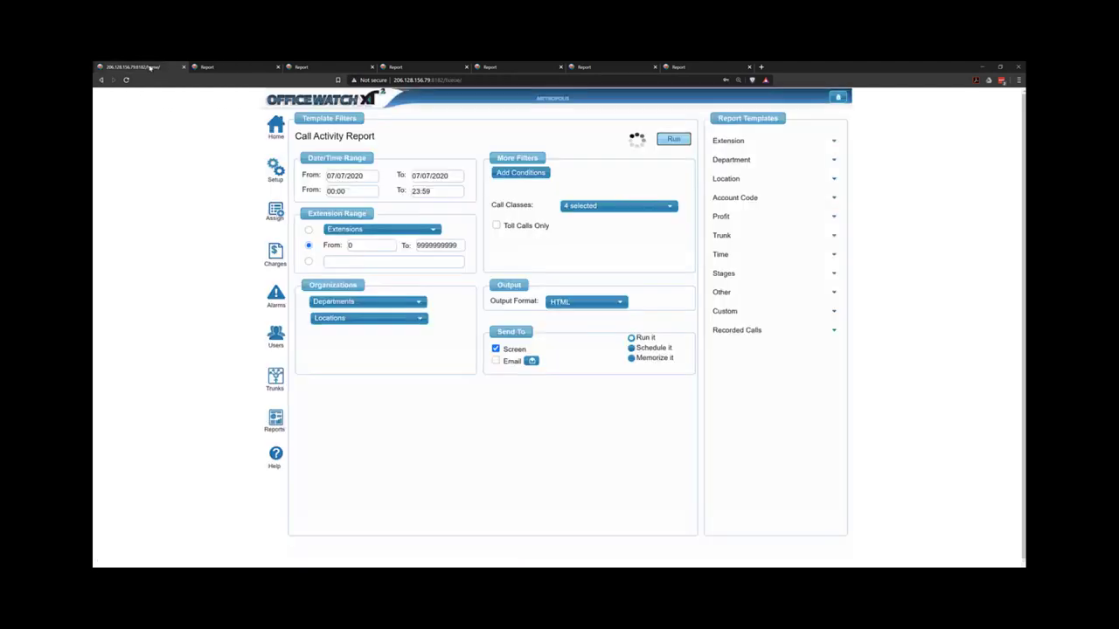
# Add the Incoming and Local call classes, rerun the Call Activity Report, and check the first hour's incoming count.
pyautogui.click(612, 207)
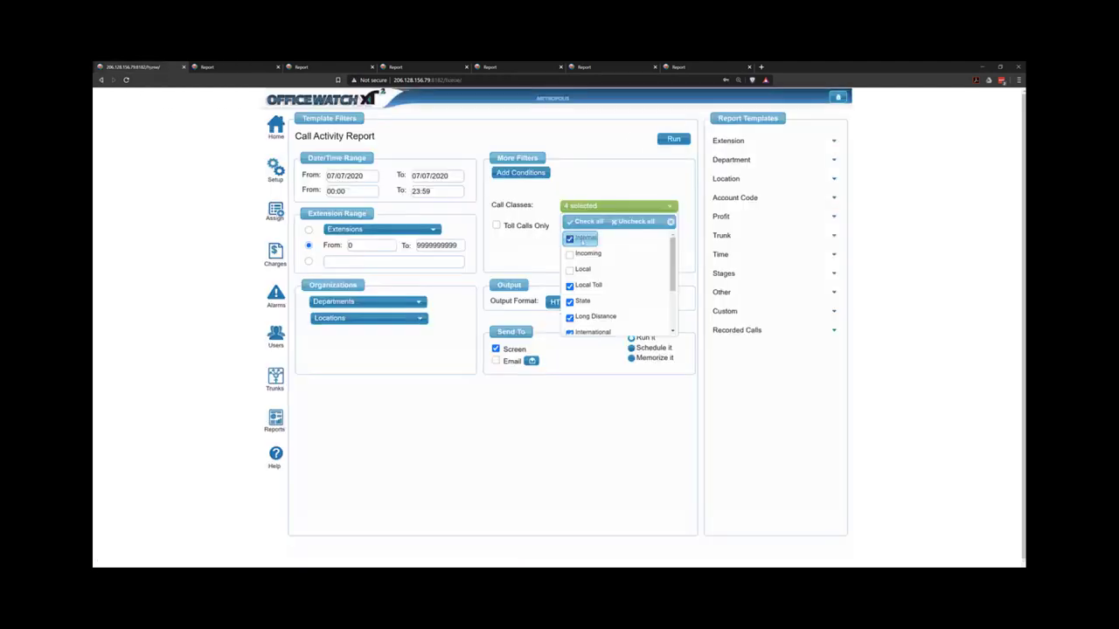
pyautogui.click(584, 255)
pyautogui.click(580, 271)
pyautogui.click(633, 168)
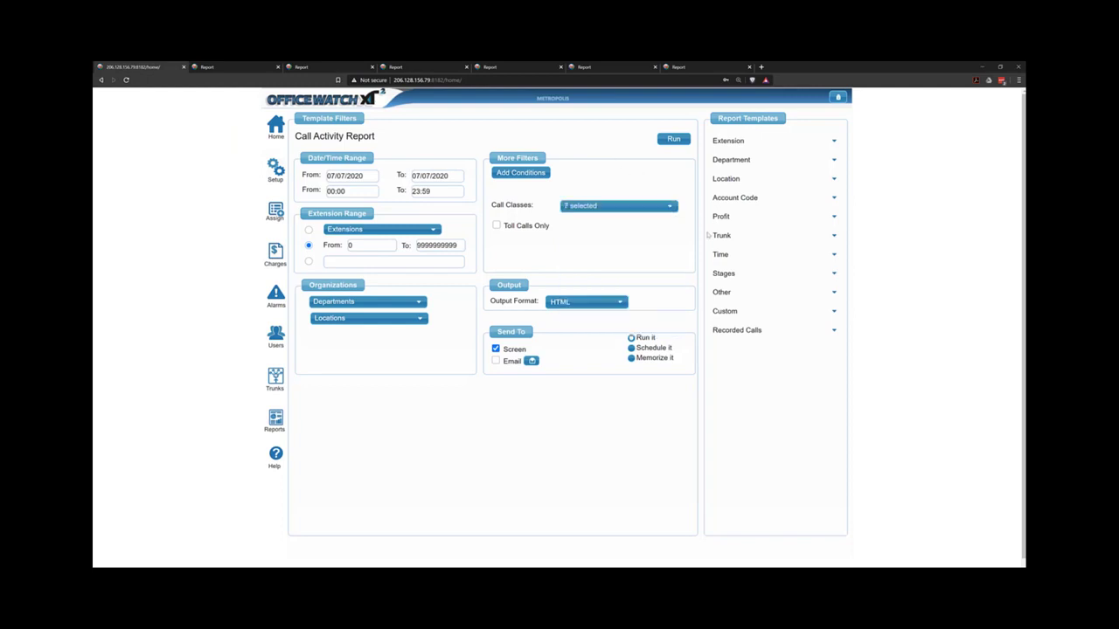
pyautogui.click(672, 140)
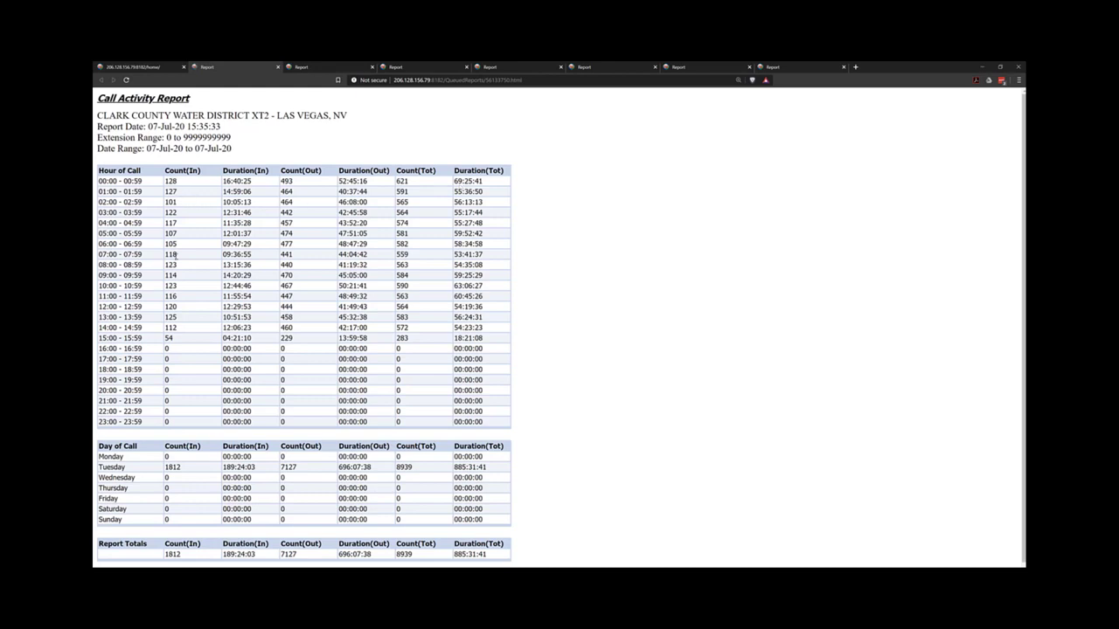
pyautogui.moveTo(184, 182); pyautogui.dragTo(116, 181)
# Load the Transferred Calls (Transfer Details) template from the Stages group.
pyautogui.click(138, 68)
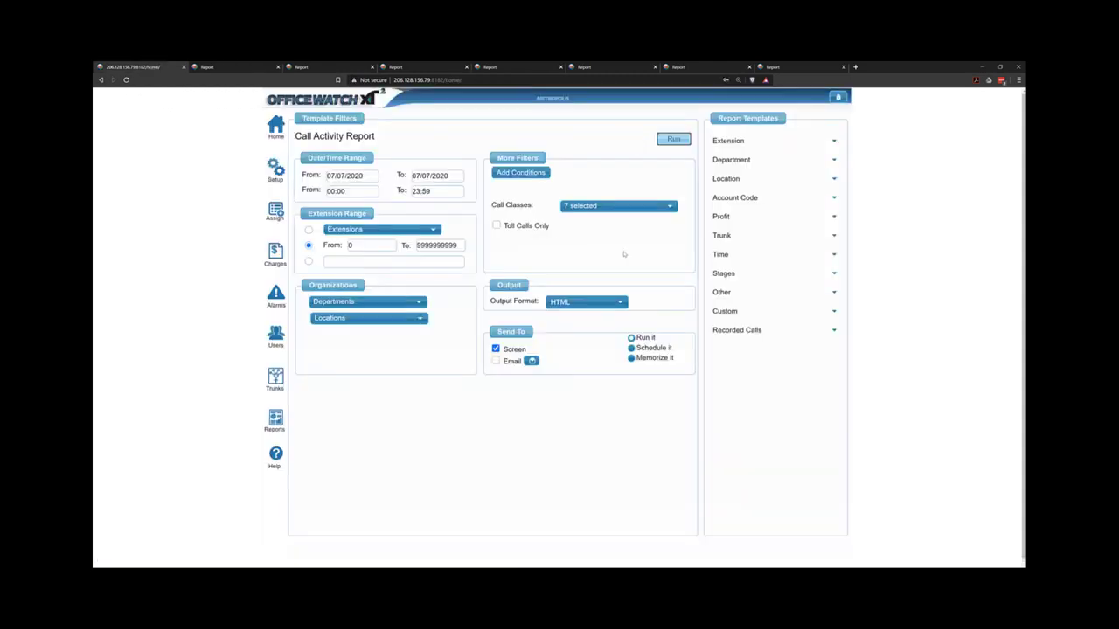
pyautogui.click(747, 274)
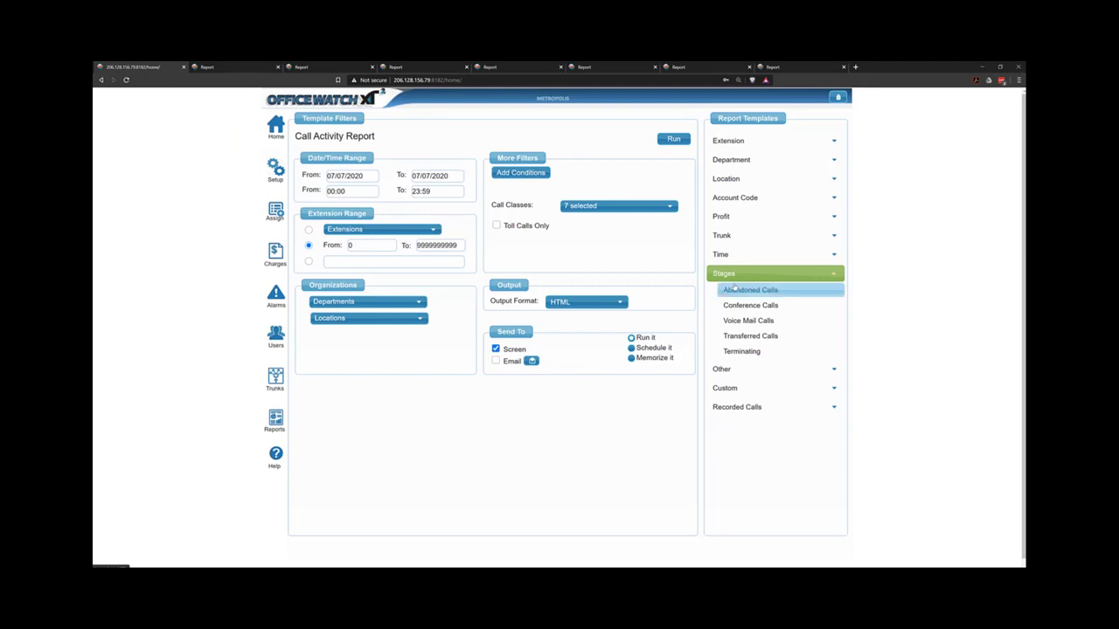
pyautogui.click(766, 343)
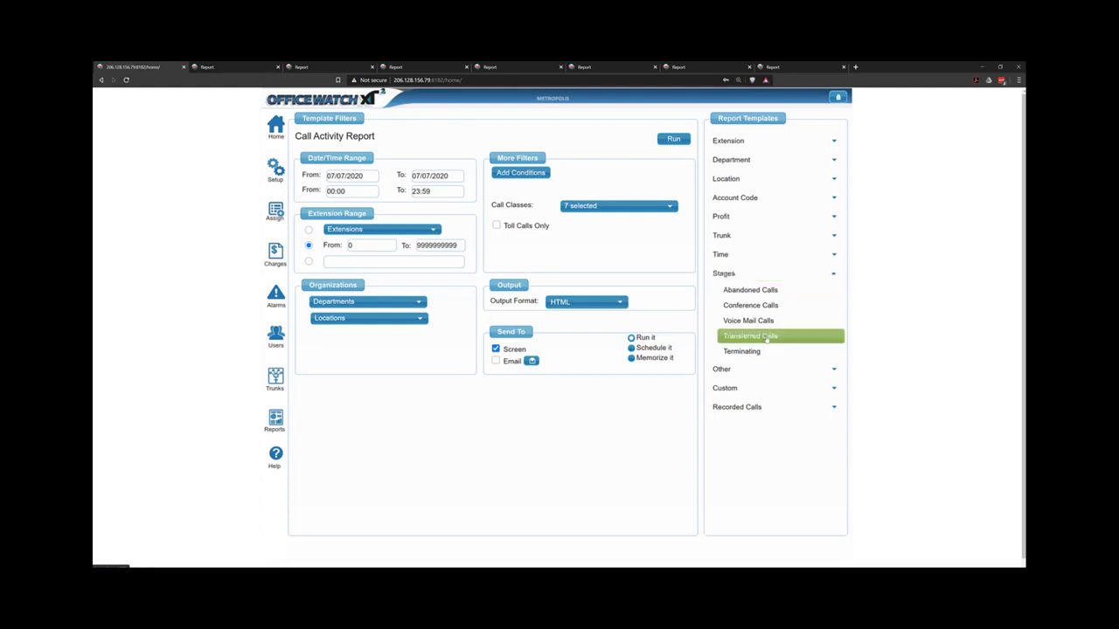
pyautogui.click(670, 138)
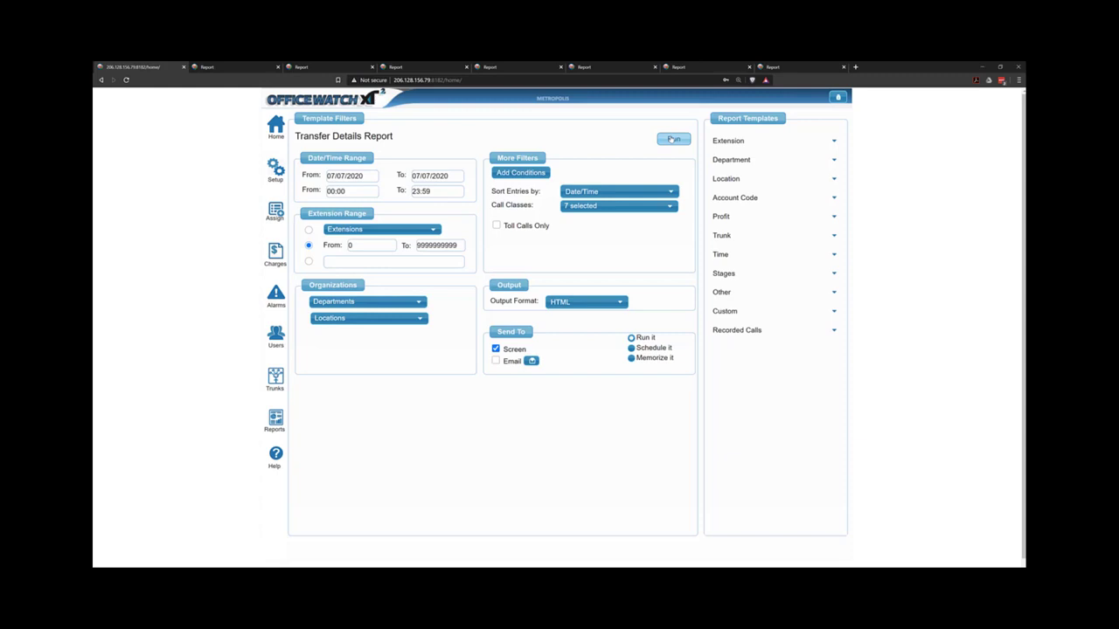
# Limit the call classes to Incoming only and run the Transfer Details Report.
pyautogui.click(617, 206)
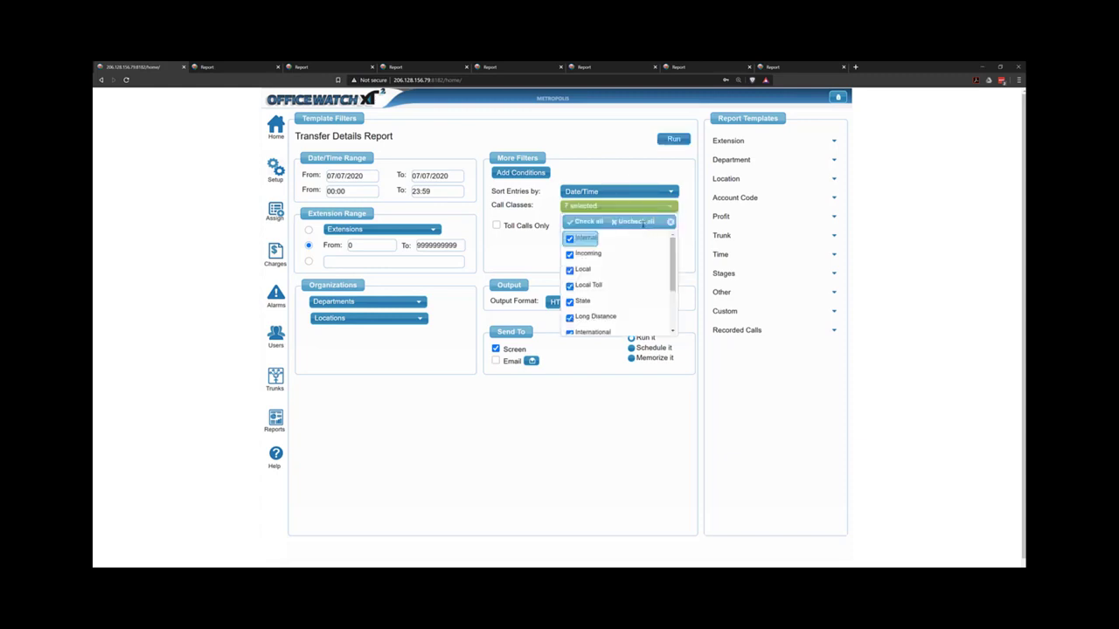
pyautogui.click(636, 221)
pyautogui.click(584, 254)
pyautogui.click(608, 131)
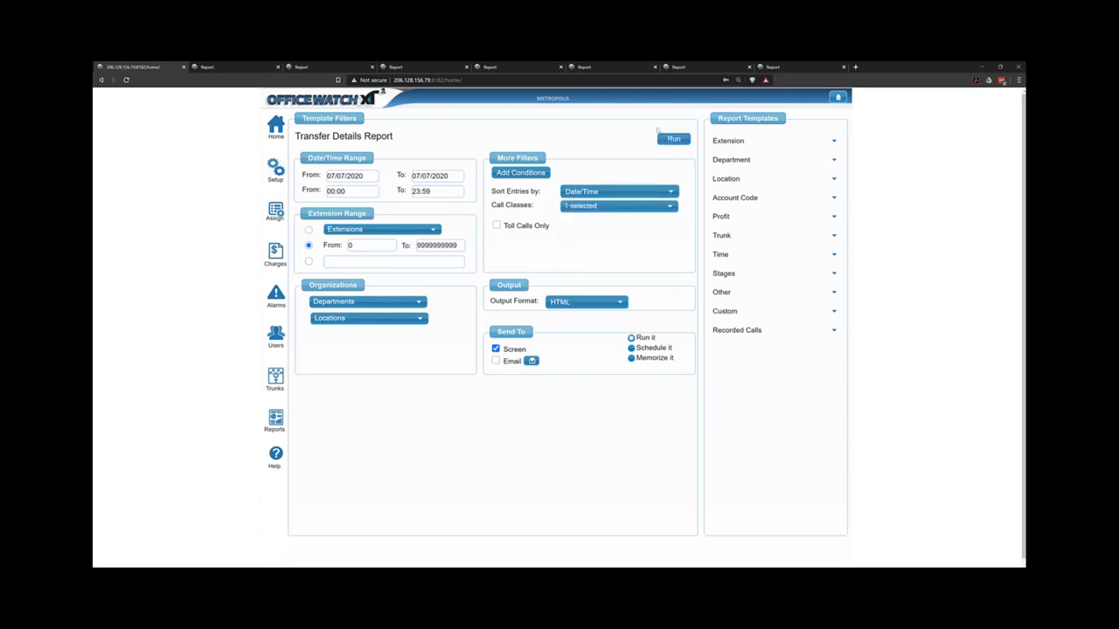
pyautogui.click(672, 138)
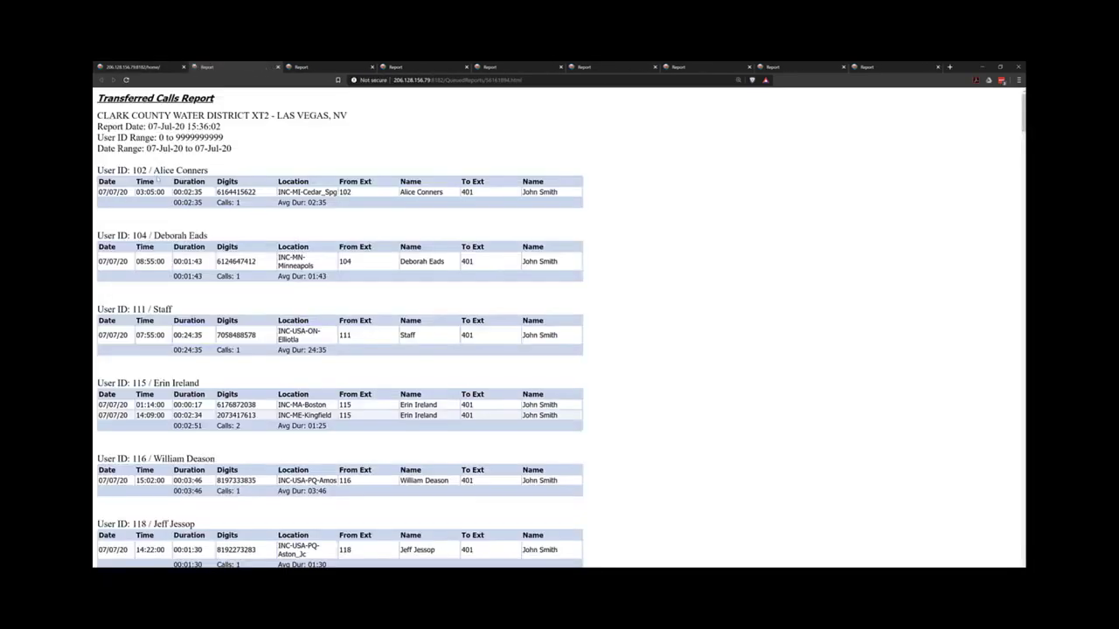
# Review the first User ID section of the 07-Jul-20 Transferred Calls Report, marking its user ID and first call row.
pyautogui.moveTo(160, 172); pyautogui.dragTo(208, 171)
pyautogui.moveTo(137, 172); pyautogui.dragTo(160, 171)
pyautogui.moveTo(522, 193); pyautogui.dragTo(554, 192)
pyautogui.click(554, 191)
# Load the Terminating (Call Termination Cause) template from Stages and group it by hunt.
pyautogui.click(155, 69)
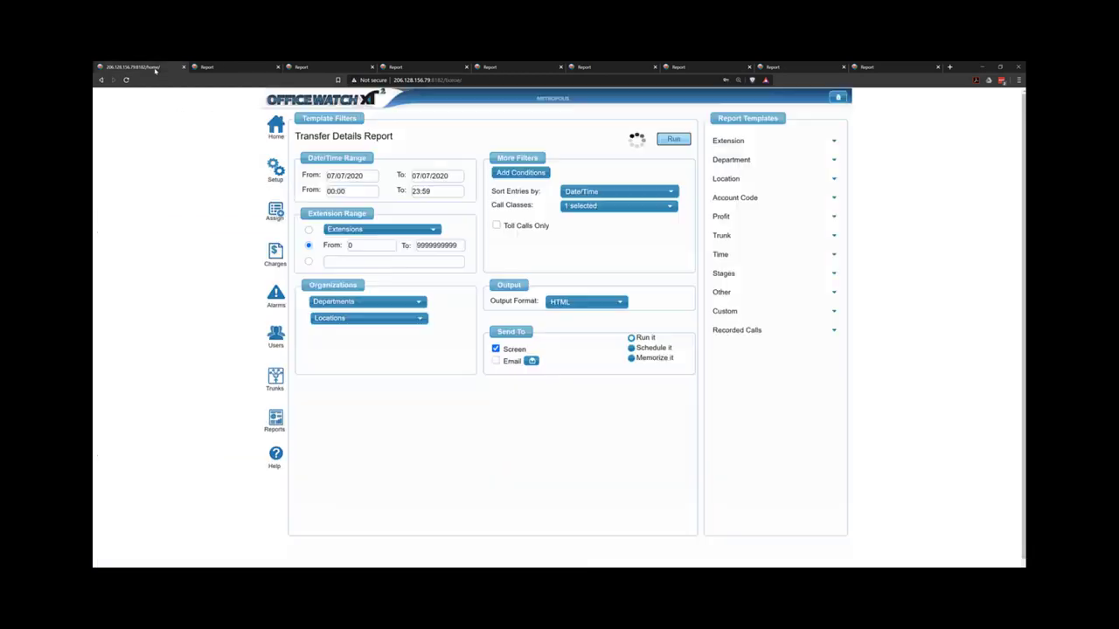
pyautogui.click(804, 275)
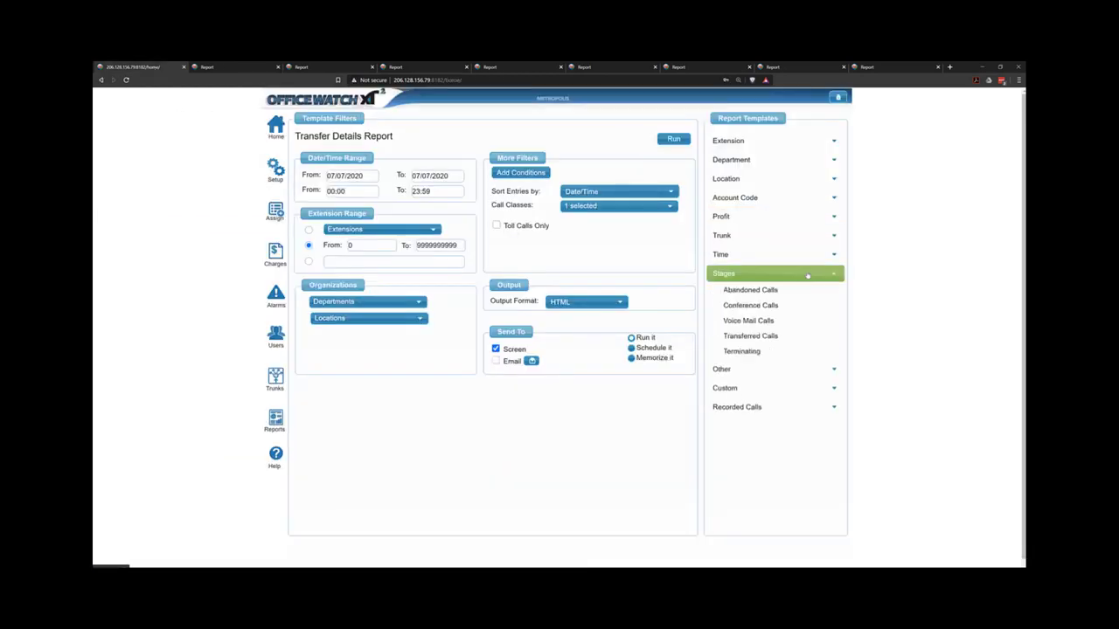
pyautogui.click(743, 351)
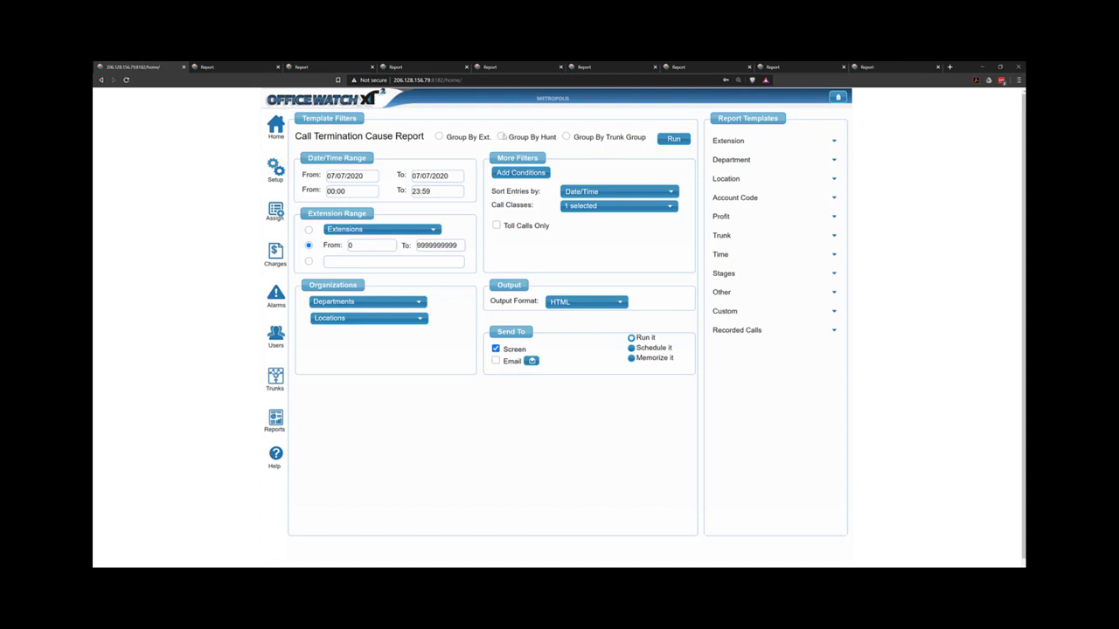
pyautogui.click(502, 137)
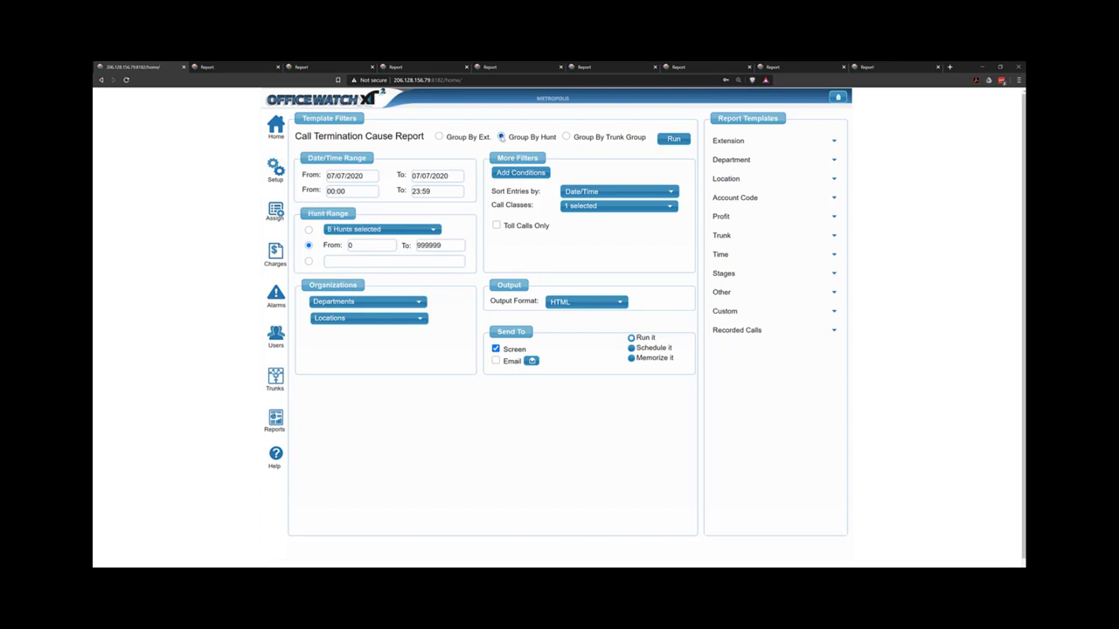
# Run the Call Termination Cause Report and review hunt group 4010's call durations and termination causes.
pyautogui.click(672, 142)
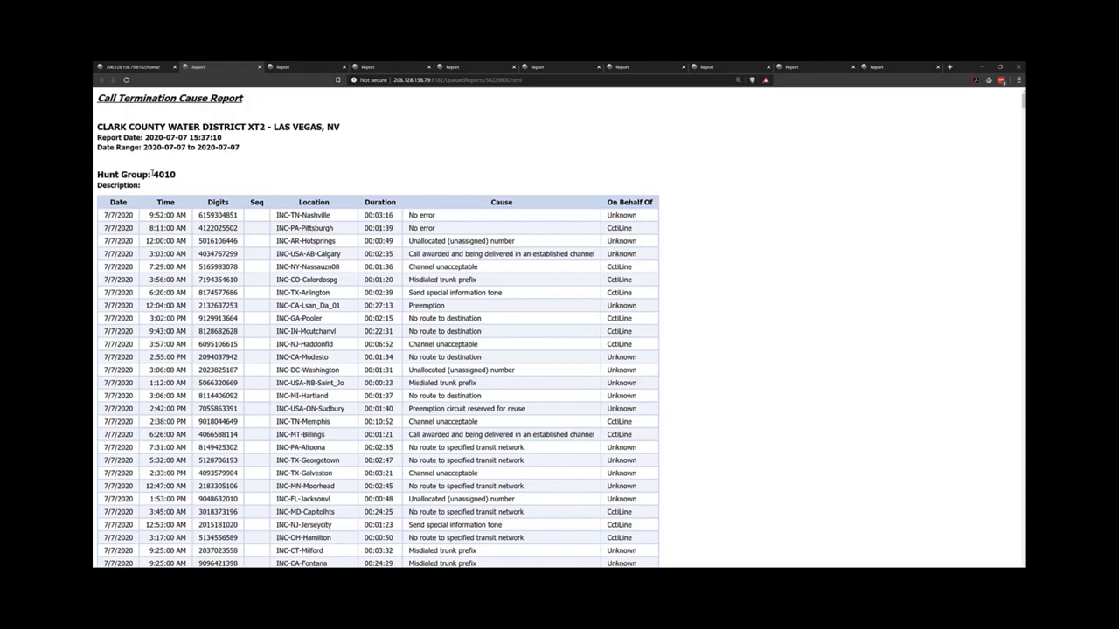
pyautogui.moveTo(152, 174); pyautogui.dragTo(177, 175)
pyautogui.moveTo(441, 217); pyautogui.dragTo(375, 215)
pyautogui.moveTo(473, 229); pyautogui.dragTo(351, 228)
pyautogui.moveTo(411, 356); pyautogui.dragTo(483, 356)
pyautogui.scroll(-2, 451, 357)
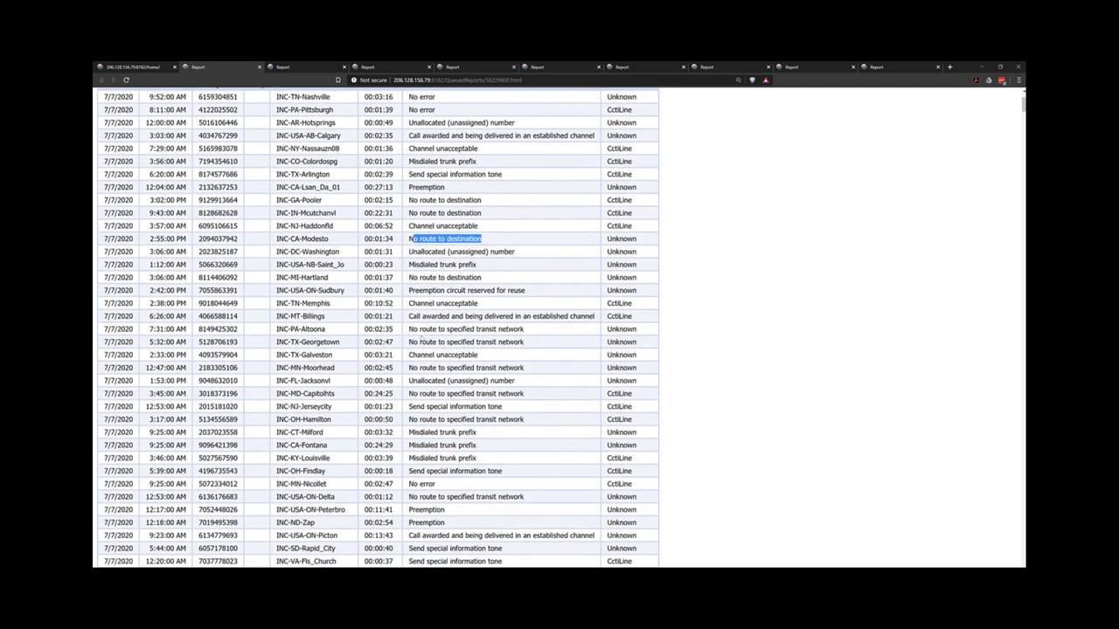
pyautogui.moveTo(420, 330); pyautogui.dragTo(470, 341)
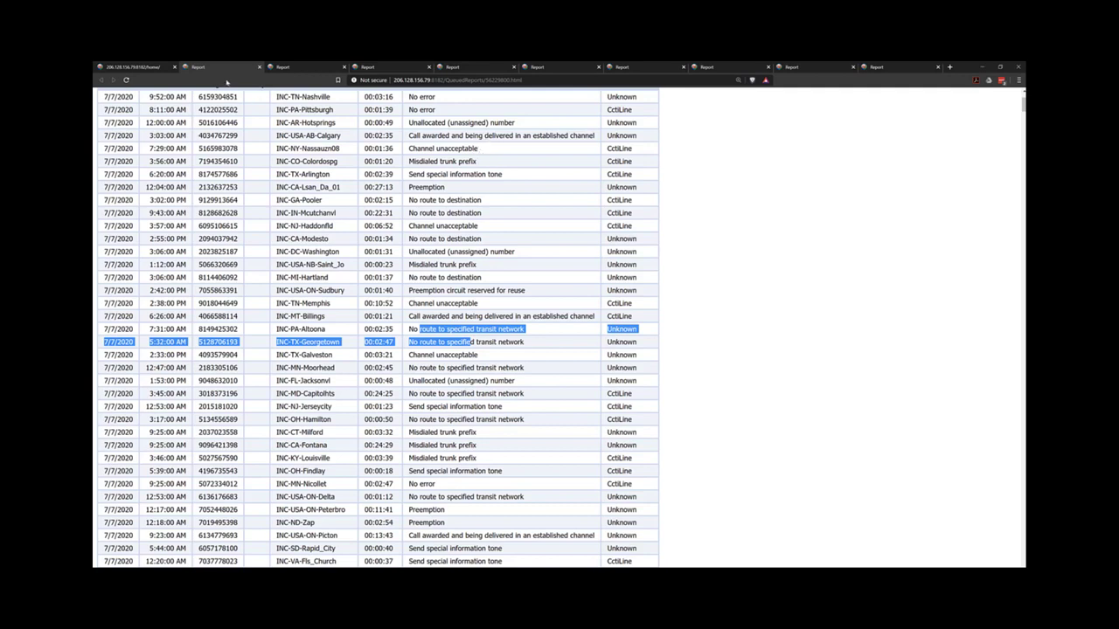
# Back on the template page, pick Dialed Number Details from the Other report templates.
pyautogui.click(140, 68)
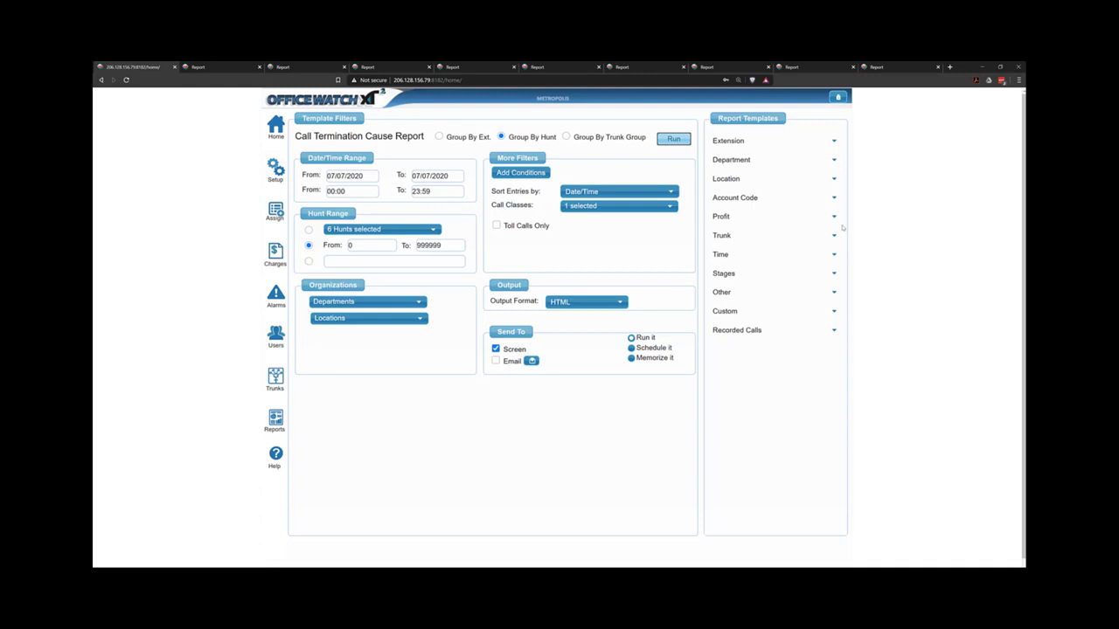
pyautogui.click(798, 296)
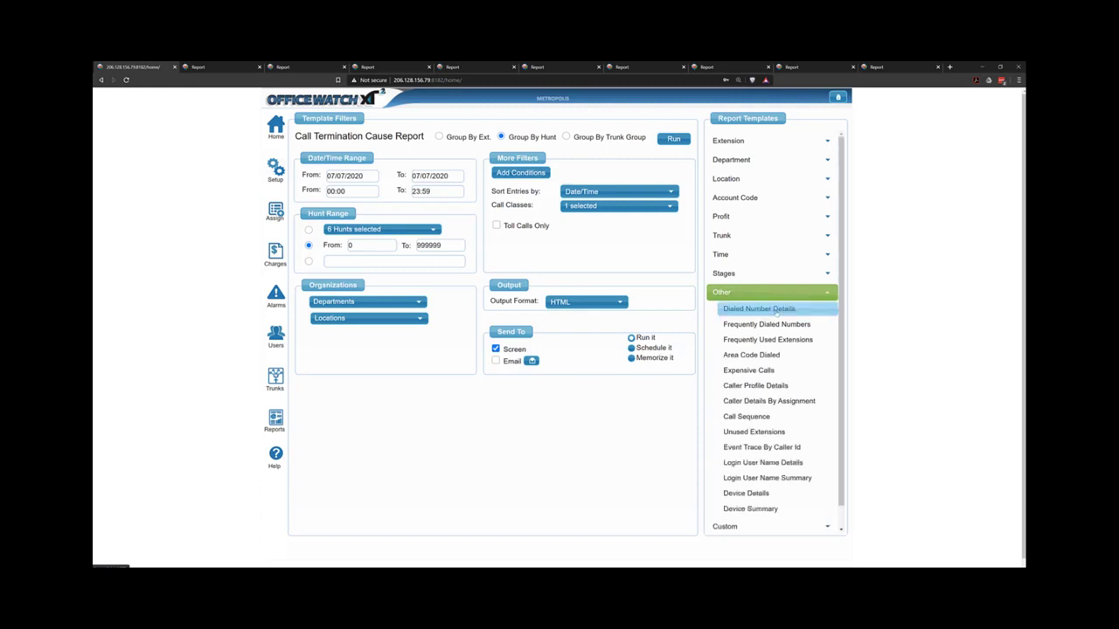
pyautogui.click(776, 310)
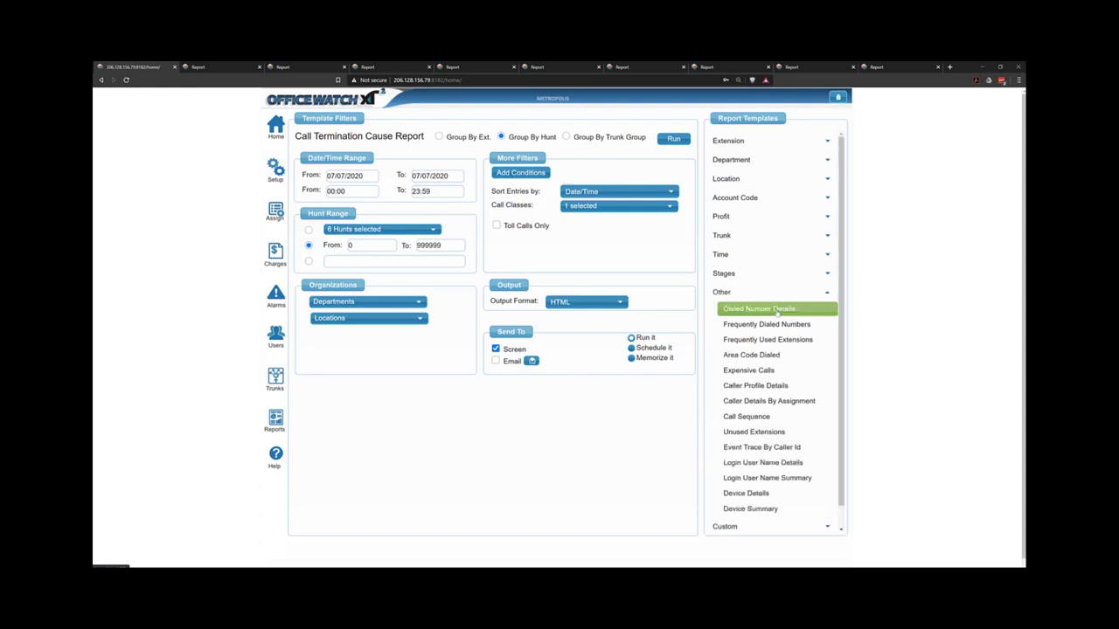
# Try the dialed-number filter with trial values 400, ??313 and 911, then clear it.
pyautogui.click(656, 266)
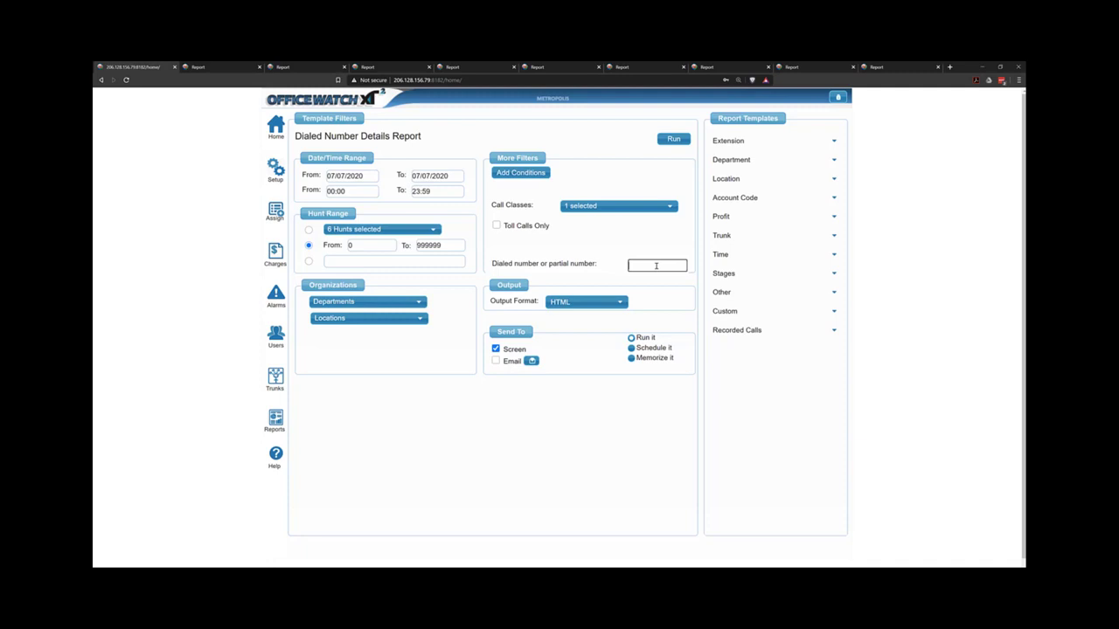
pyautogui.write('400')
pyautogui.write('??313')
pyautogui.press('BackSpace')
pyautogui.press('BackSpace')
pyautogui.press('BackSpace')
pyautogui.press('BackSpace')
pyautogui.press('BackSpace')
pyautogui.press('BackSpace')
pyautogui.press('BackSpace')
pyautogui.press('BackSpace')
pyautogui.press('BackSpace')
pyautogui.press('BackSpace')
pyautogui.write('911')
pyautogui.press('BackSpace')
pyautogui.press('BackSpace')
pyautogui.press('BackSpace')
# Select all call classes and filter on a full ten-digit dialed number.
pyautogui.click(625, 206)
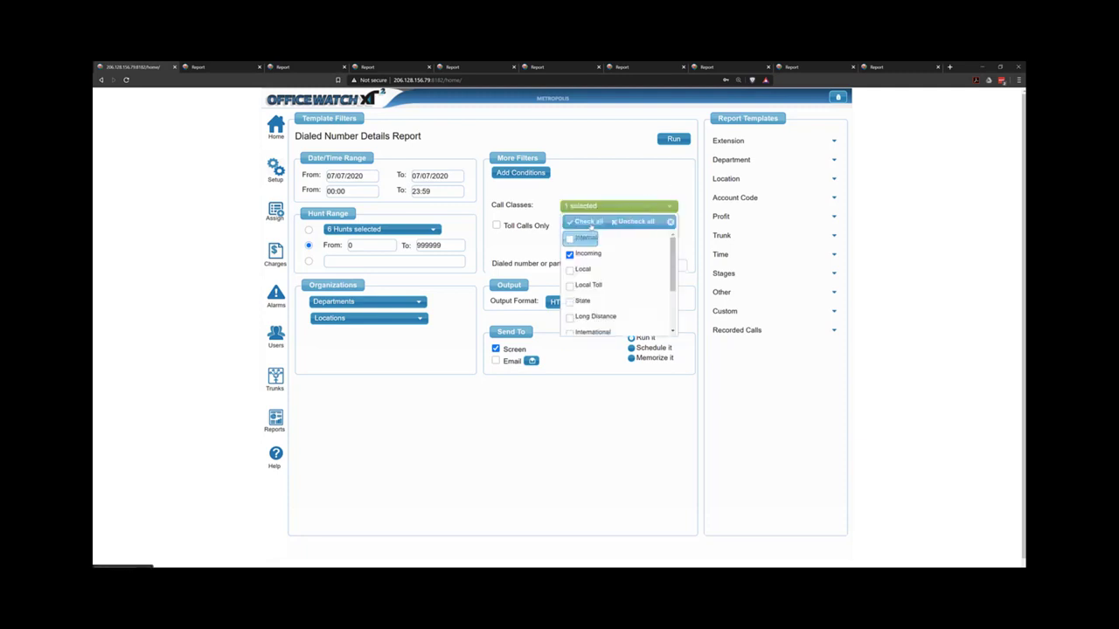
pyautogui.click(589, 222)
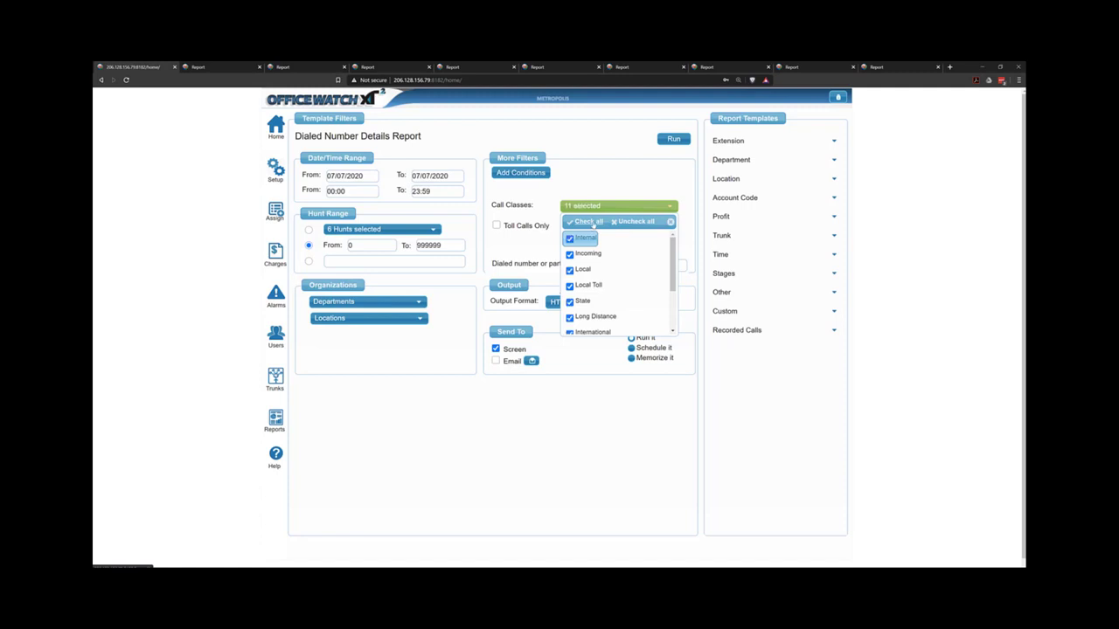
pyautogui.click(684, 263)
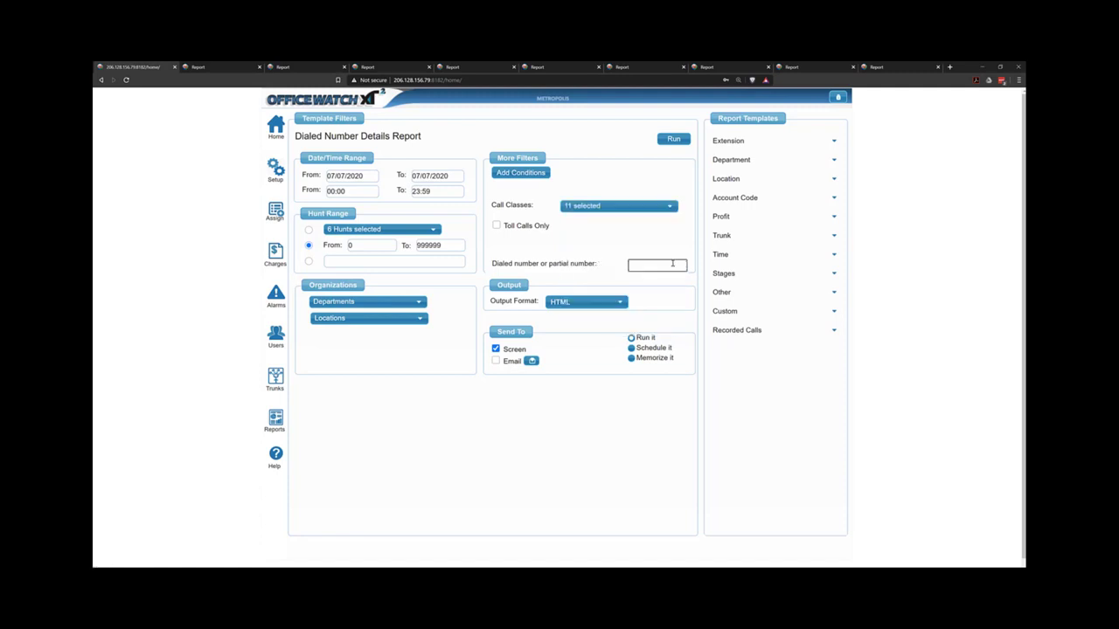
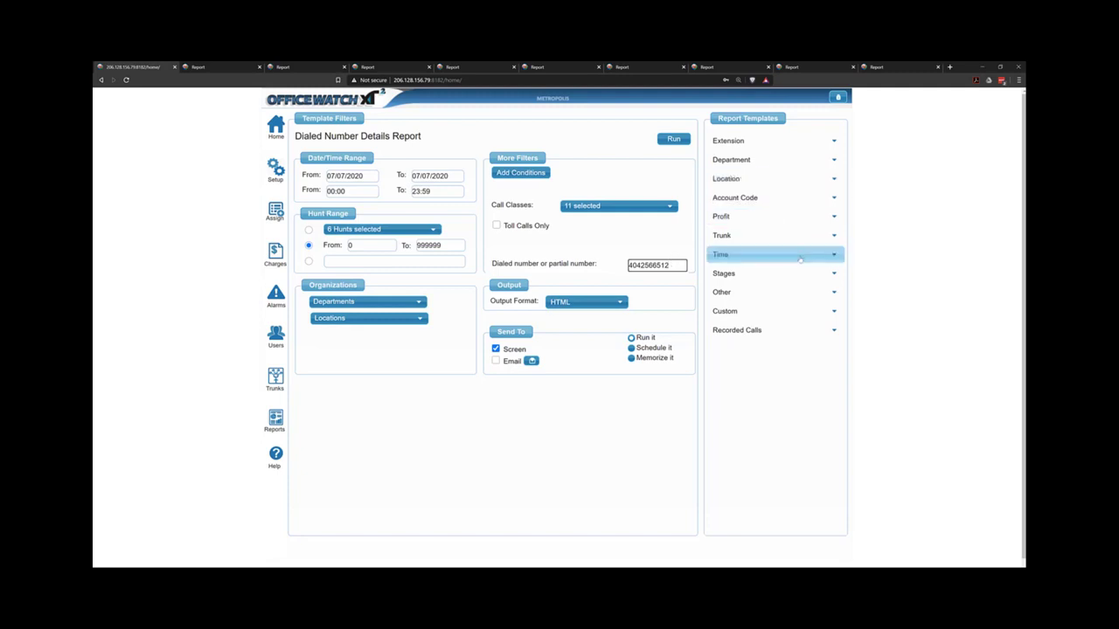
# Choose the Frequently Dialed Numbers template and clear the leftover dialed number filter.
pyautogui.click(820, 293)
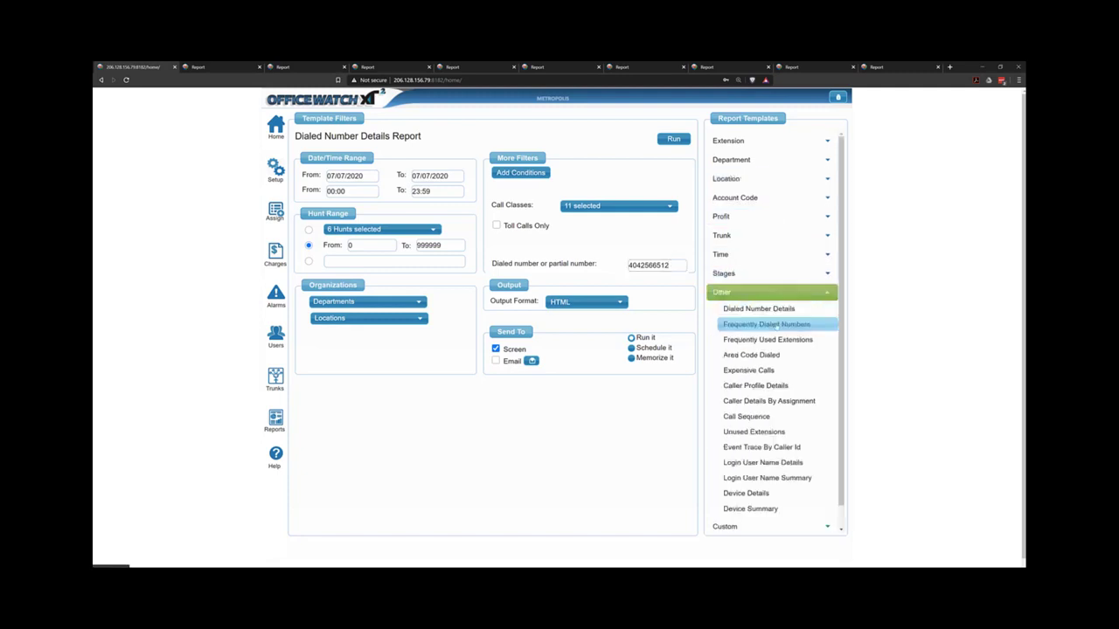
pyautogui.click(752, 323)
pyautogui.moveTo(666, 230); pyautogui.dragTo(593, 230)
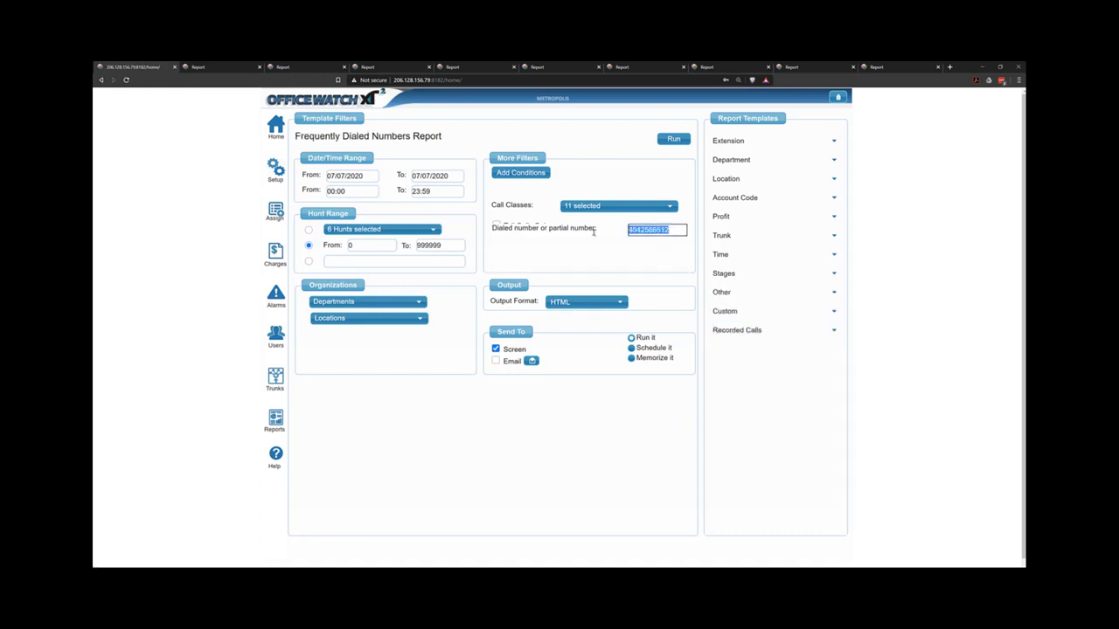
pyautogui.press('BackSpace')
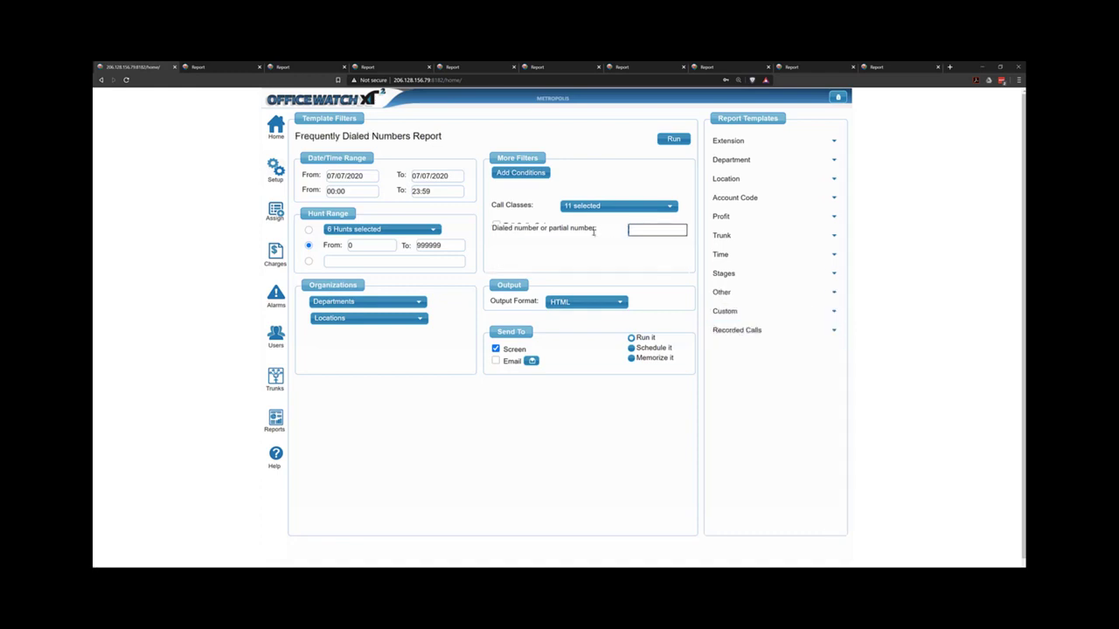
# Run the Frequently Dialed Numbers report and review the single call in the Egypt row.
pyautogui.click(673, 139)
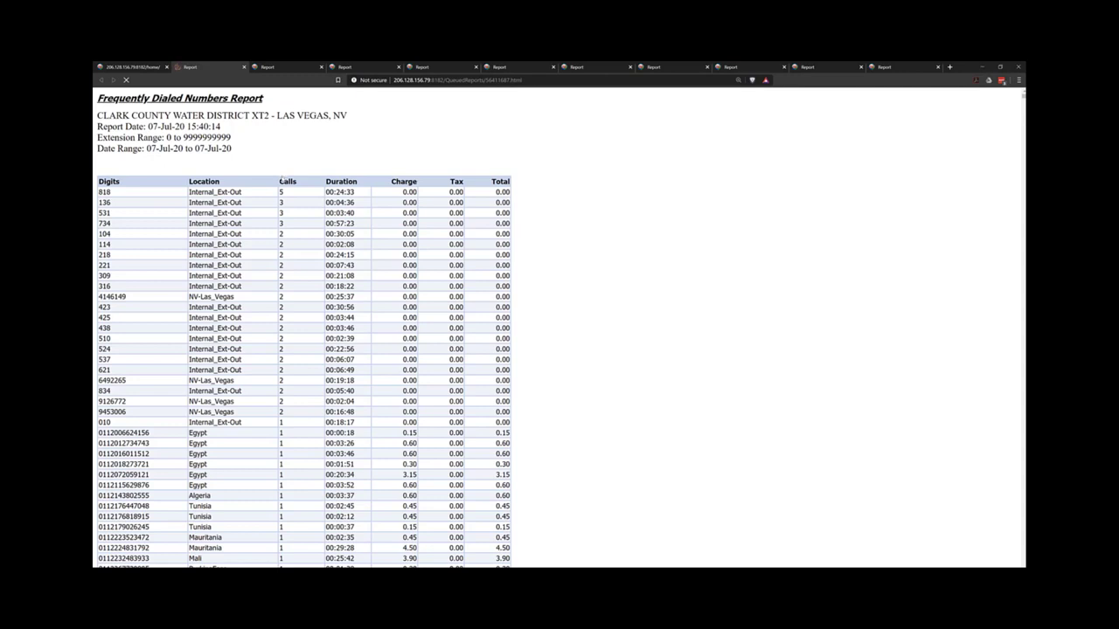
pyautogui.scroll(-3, 280, 197)
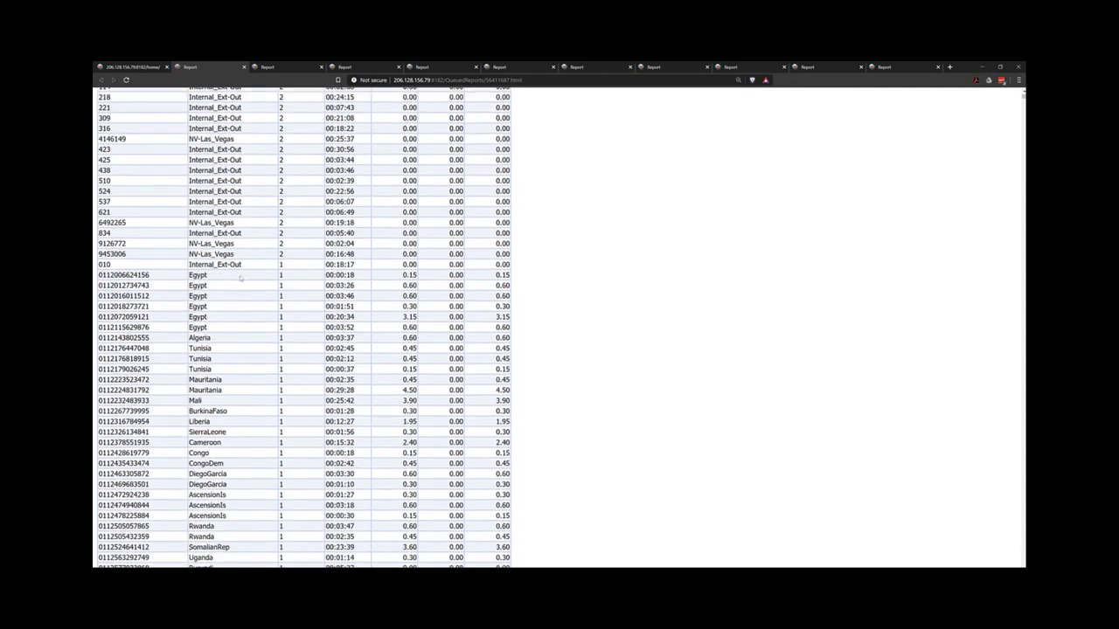
pyautogui.doubleClick(281, 275)
# Return to the report setup page and reselect Frequently Dialed Numbers under Other.
pyautogui.click(155, 68)
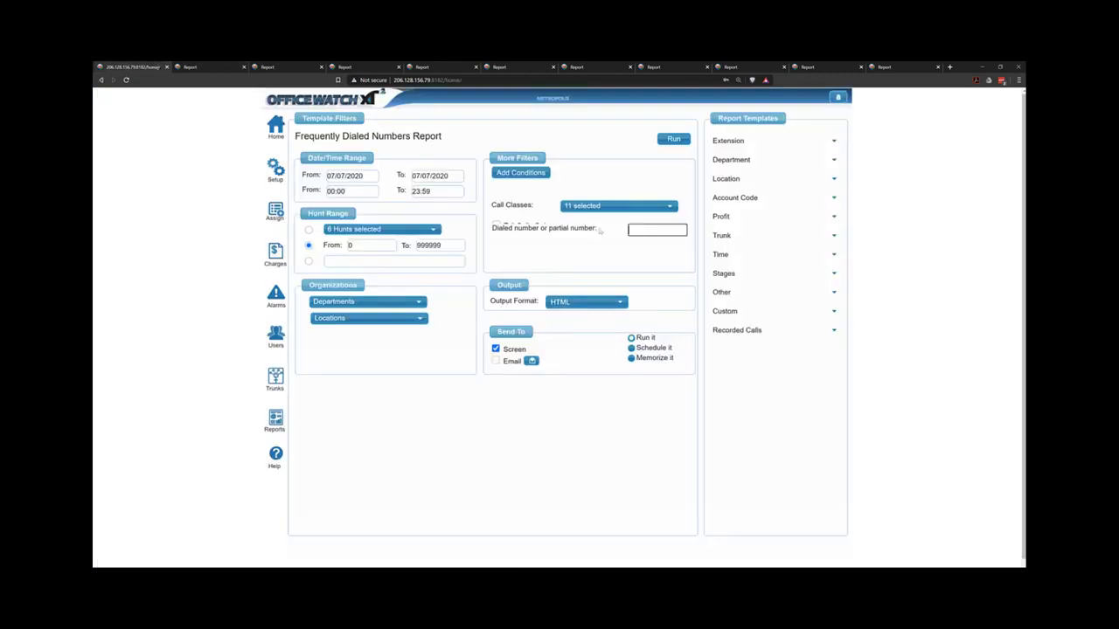
pyautogui.click(762, 296)
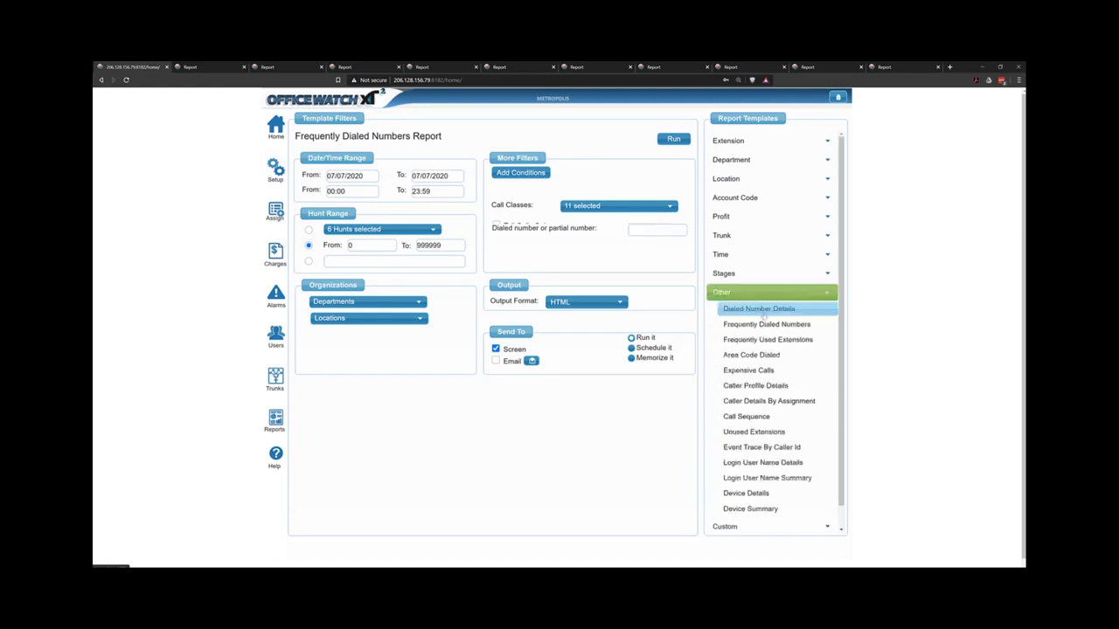
pyautogui.click(765, 326)
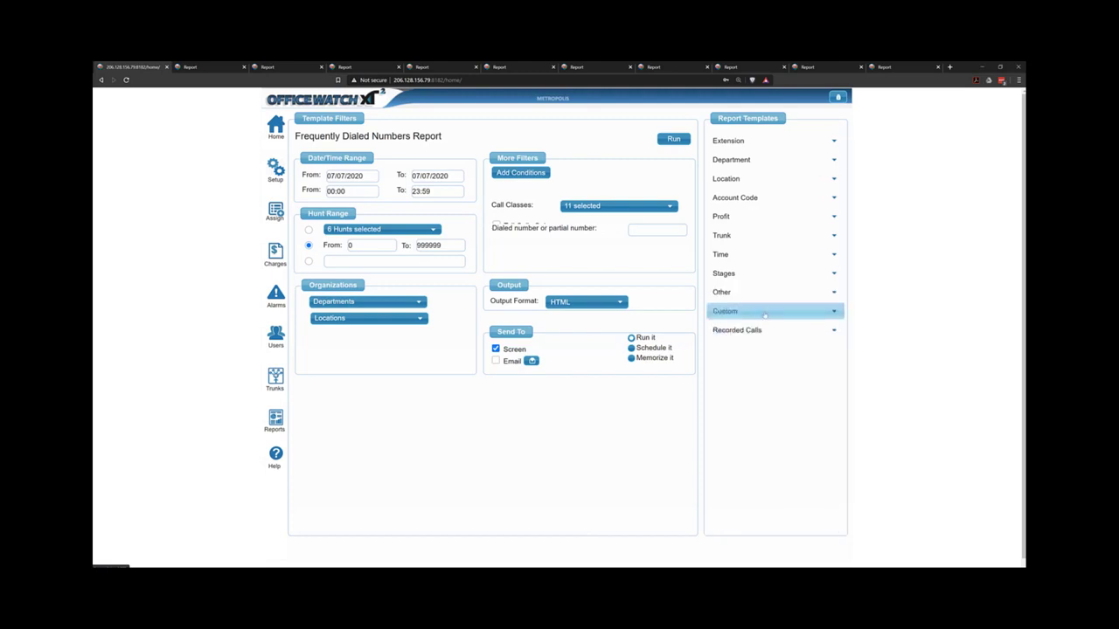
# Reload the setup page and select the Event Trace By Caller Id template under Other.
pyautogui.rightClick(128, 115)
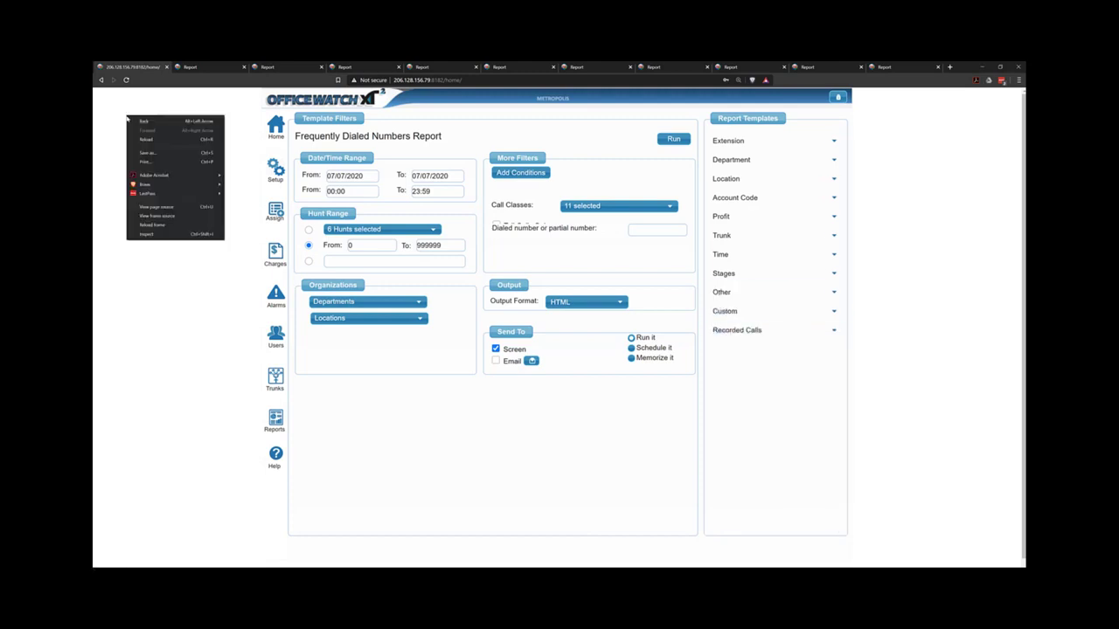
pyautogui.click(165, 147)
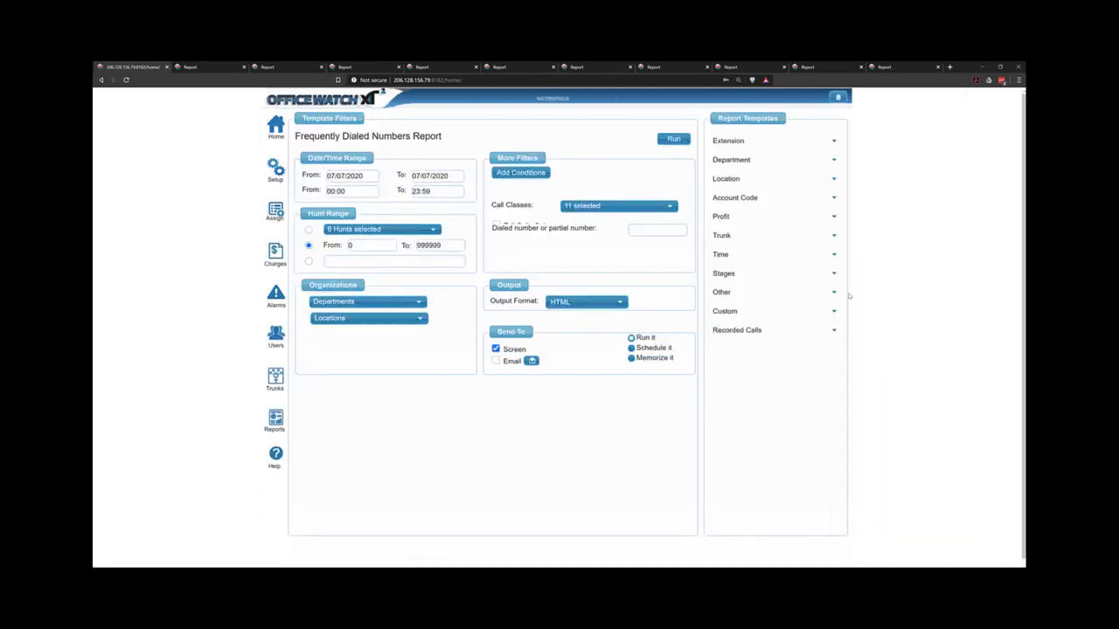
pyautogui.click(836, 295)
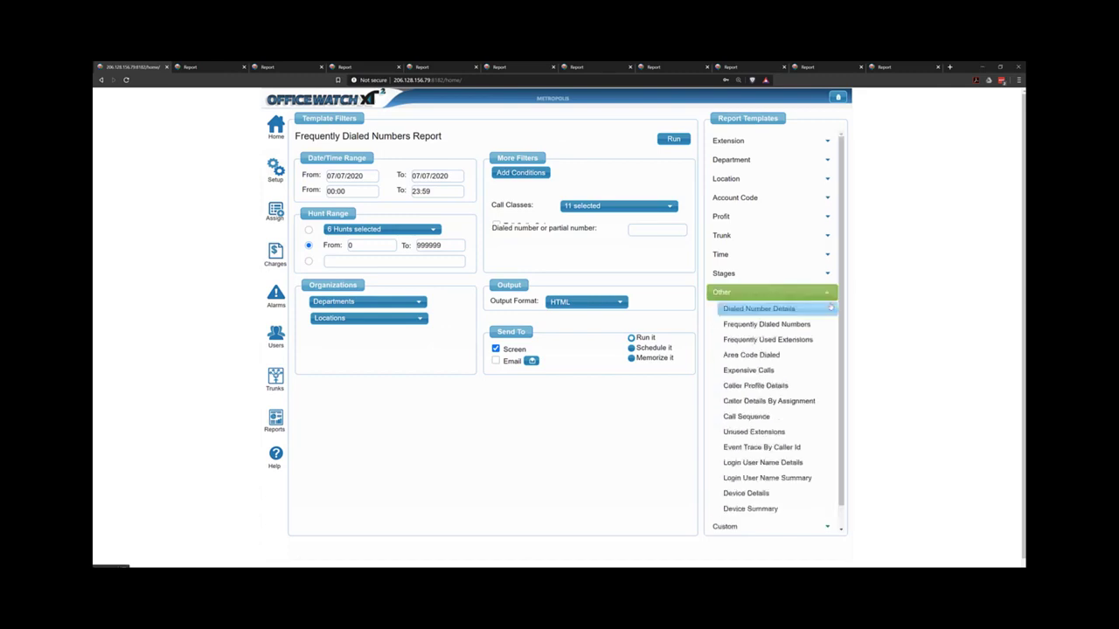
pyautogui.scroll(-1, 782, 384)
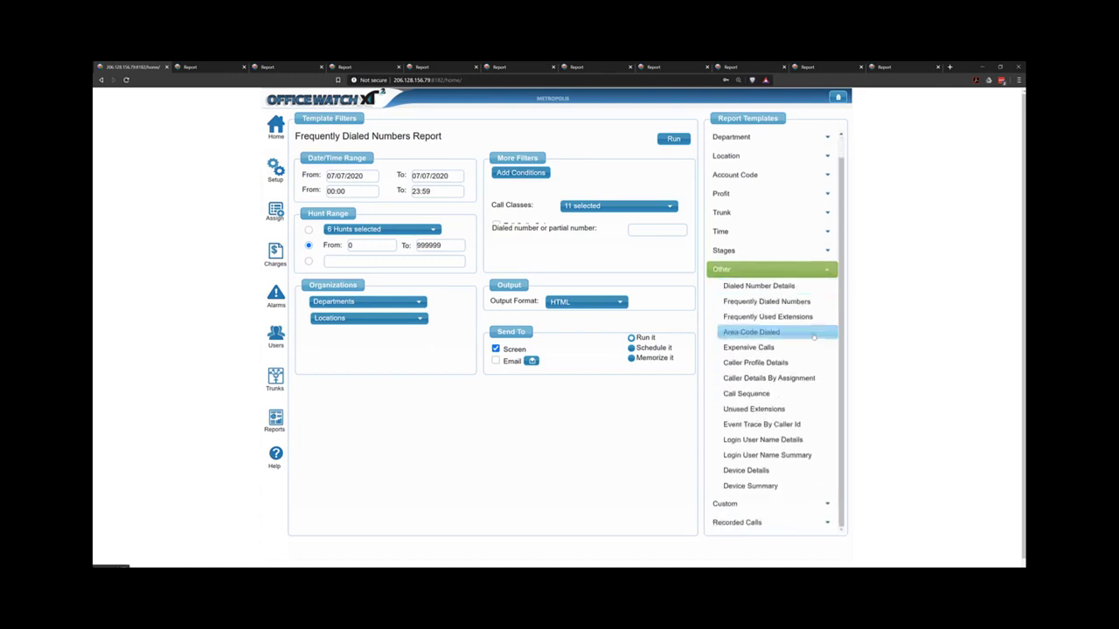
pyautogui.click(762, 425)
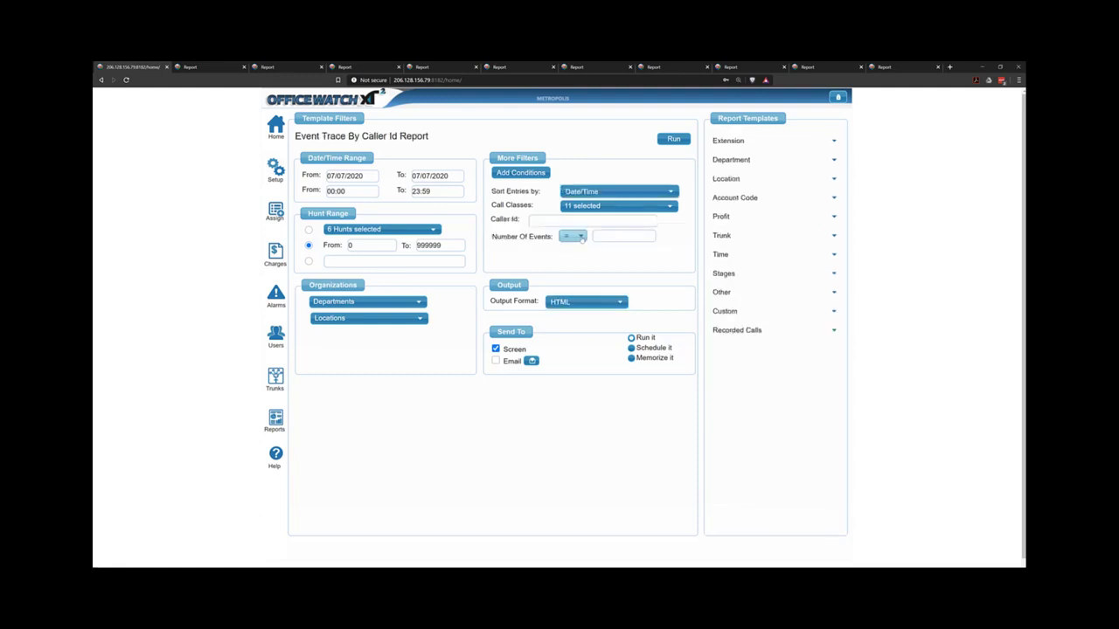
# Set the Number Of Events filter to greater than 5.
pyautogui.click(574, 236)
pyautogui.click(573, 291)
pyautogui.click(603, 236)
pyautogui.click(589, 236)
pyautogui.click(584, 238)
pyautogui.click(579, 279)
pyautogui.hotkey('ctrl', '+')
pyautogui.scroll(-1, 609, 238)
pyautogui.click(605, 229)
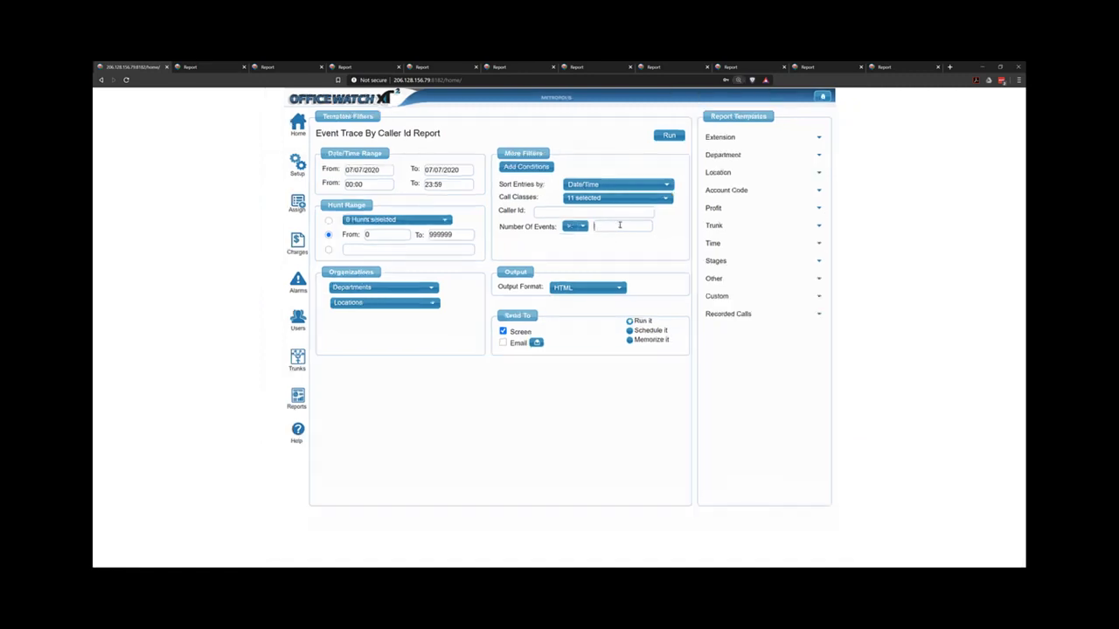
pyautogui.scroll(1, 620, 225)
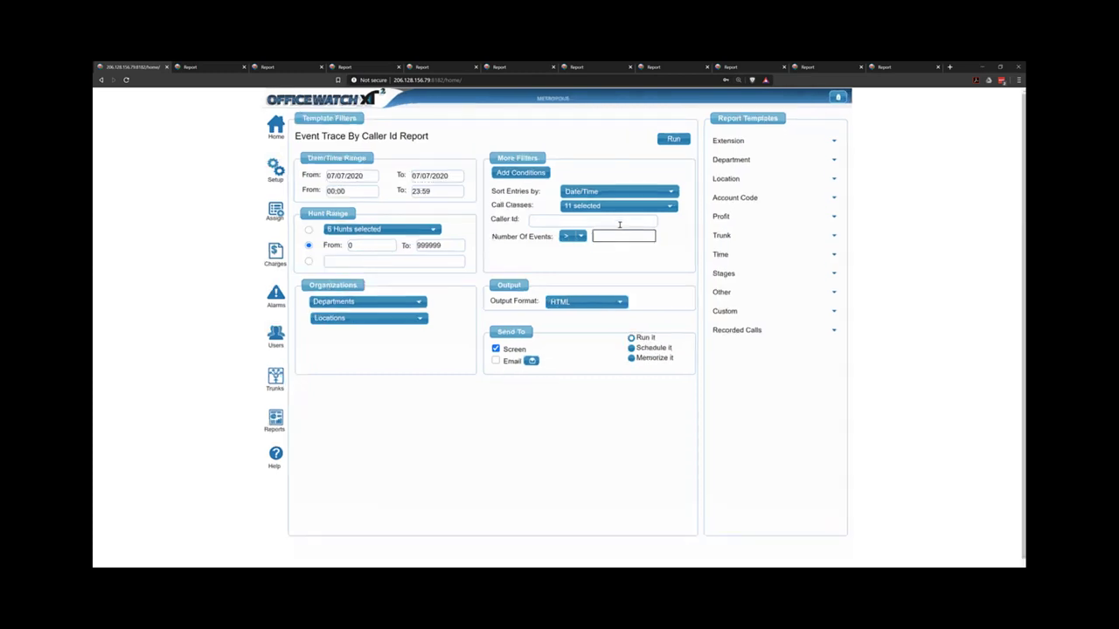
pyautogui.write('5')
pyautogui.click(564, 222)
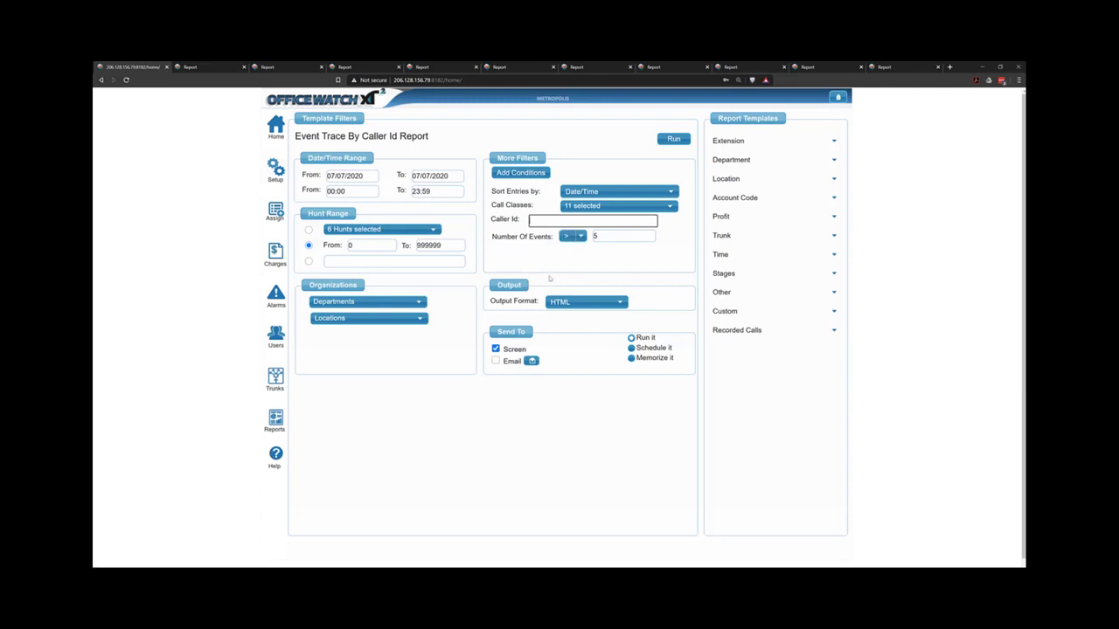
# Select the Call Sequence template from the Other report template group.
pyautogui.click(739, 293)
pyautogui.click(738, 295)
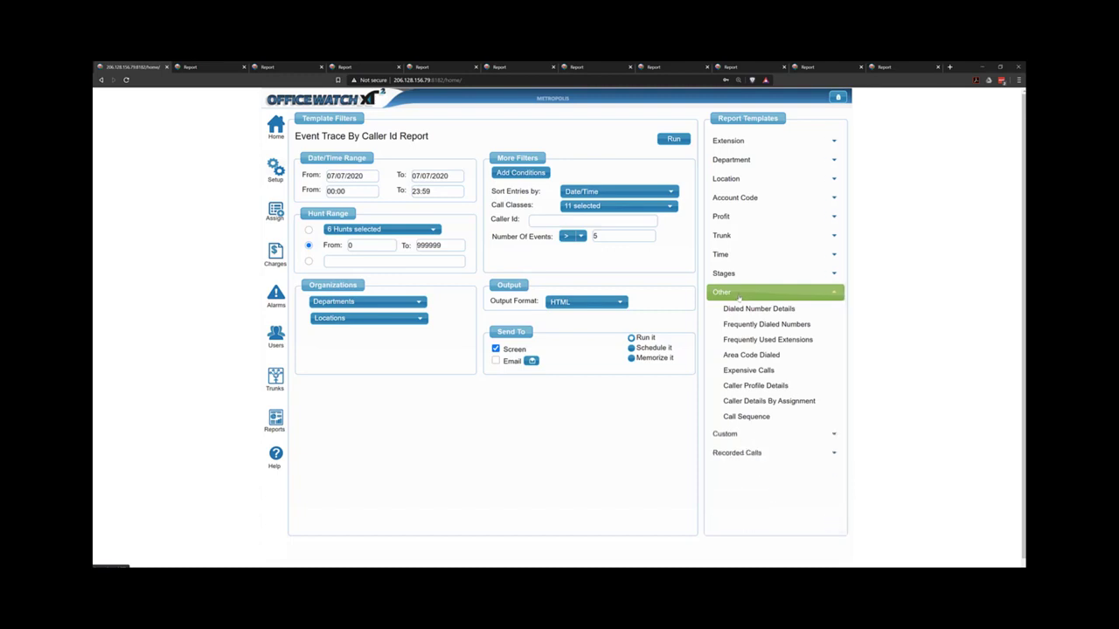
pyautogui.click(743, 294)
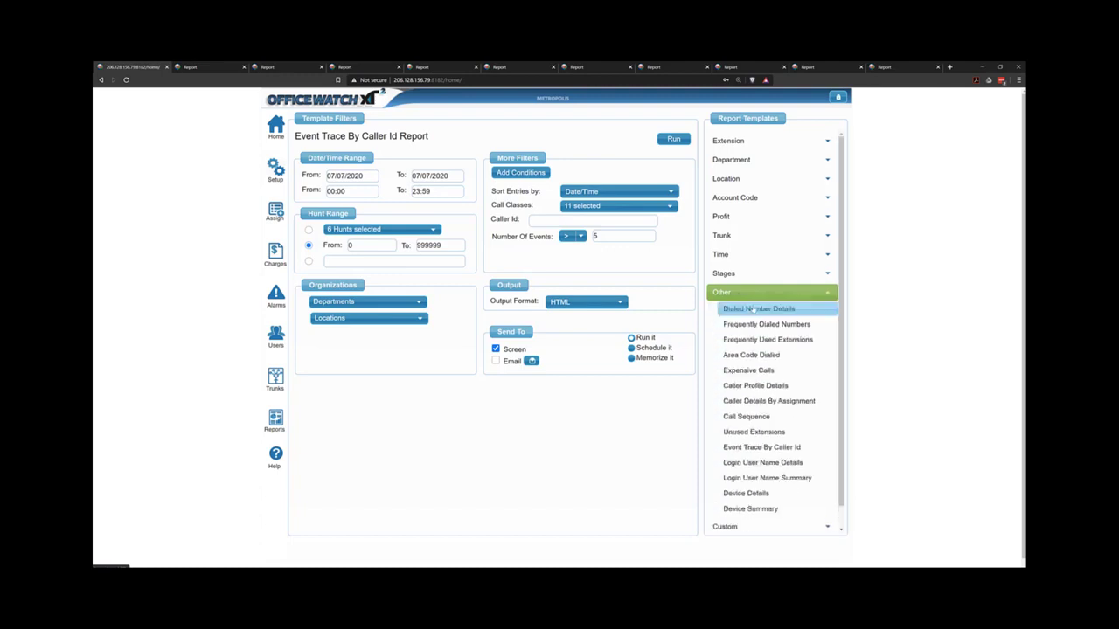
pyautogui.click(750, 416)
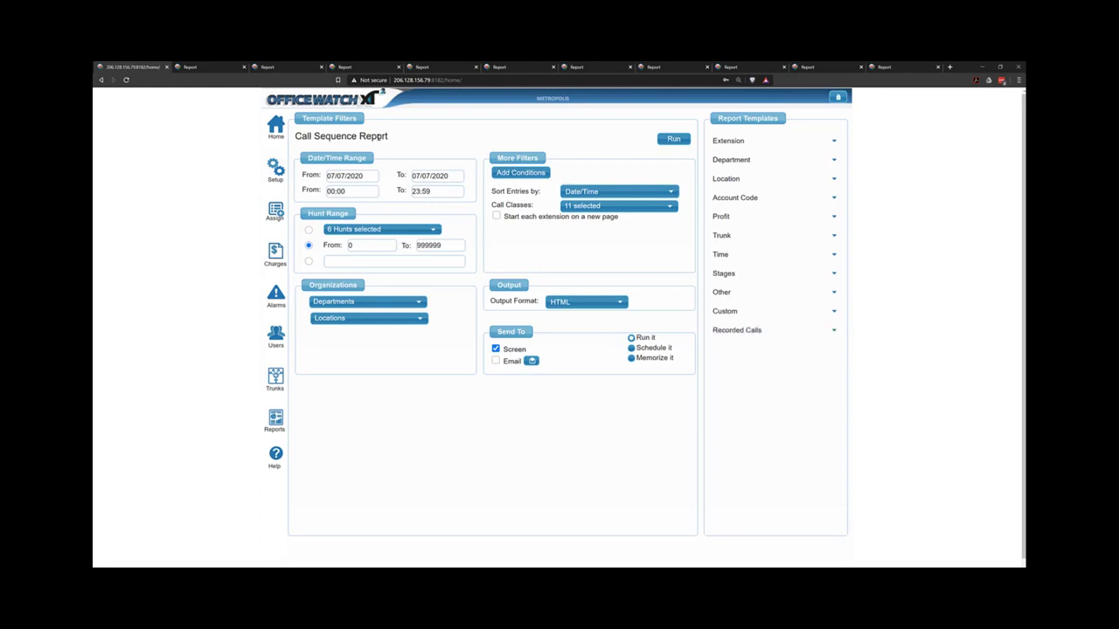
pyautogui.click(765, 294)
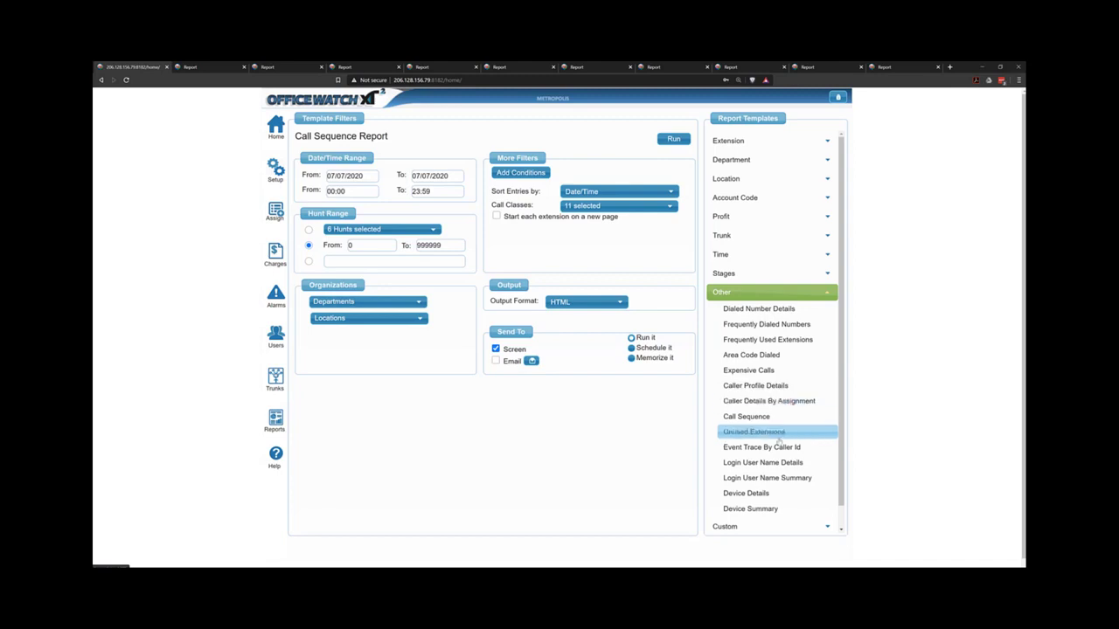
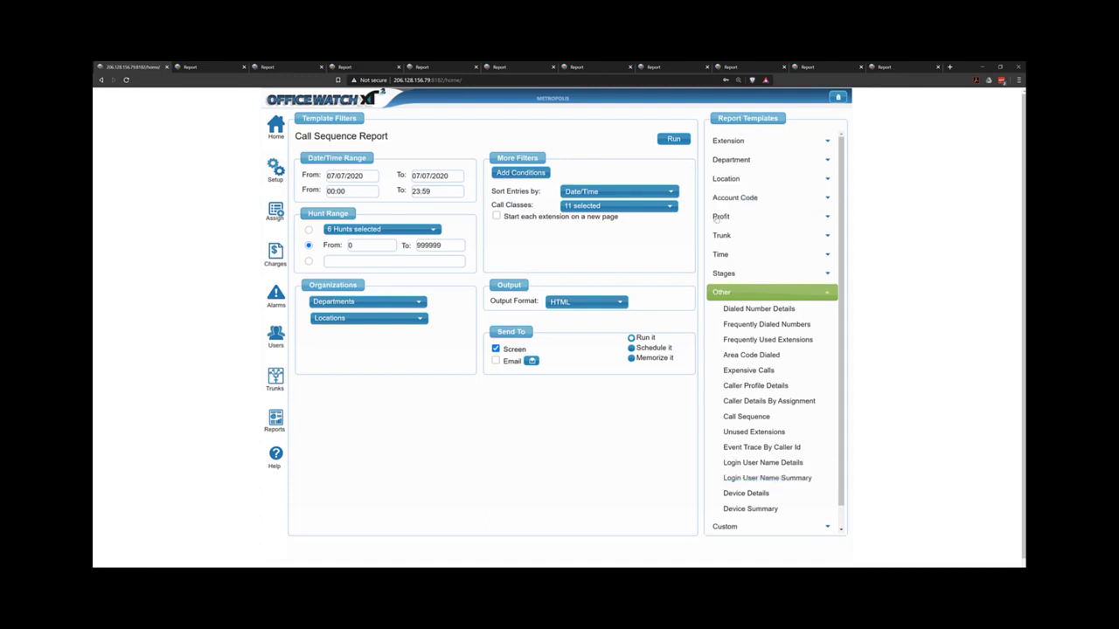
# Expand the Custom template group and load the Custom Details report template.
pyautogui.click(739, 525)
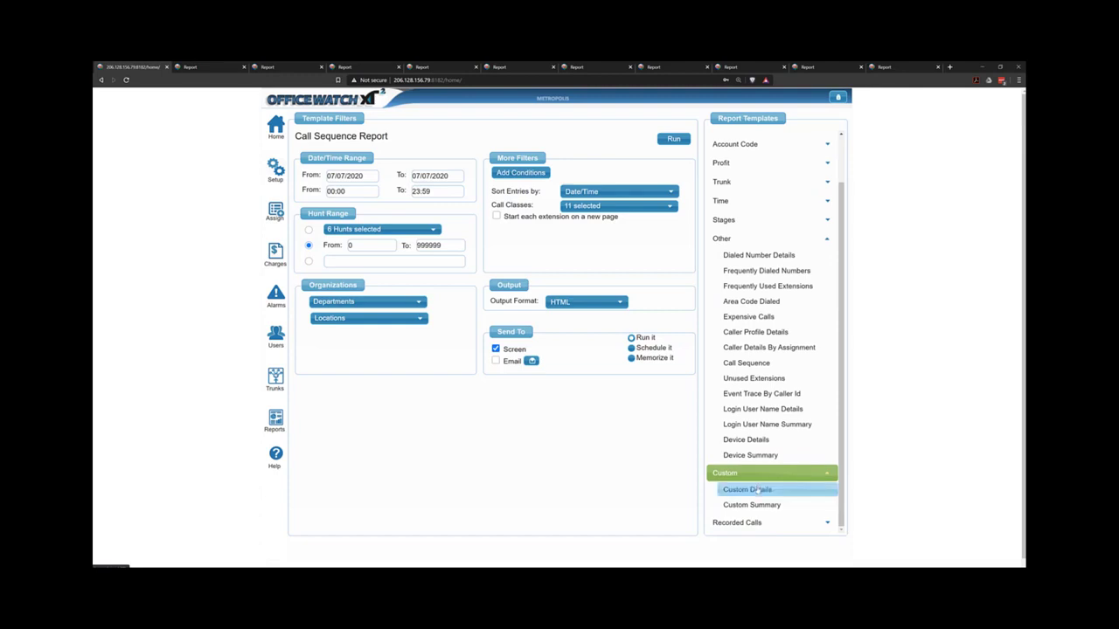
pyautogui.click(757, 490)
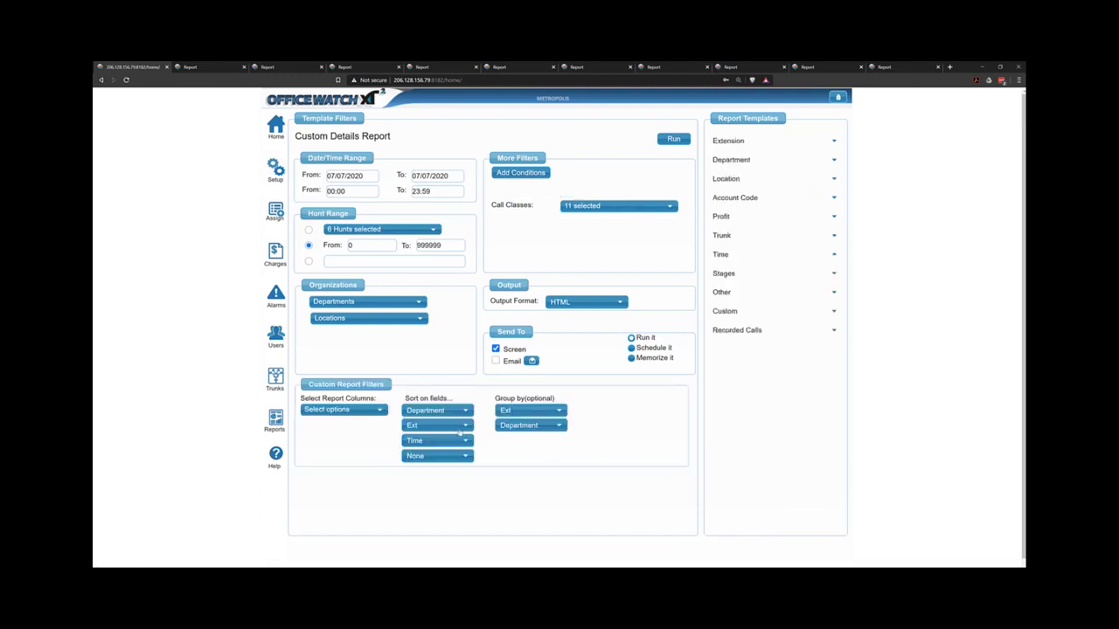
# Glance at the report columns list, then open the Conditions window for the report.
pyautogui.click(343, 409)
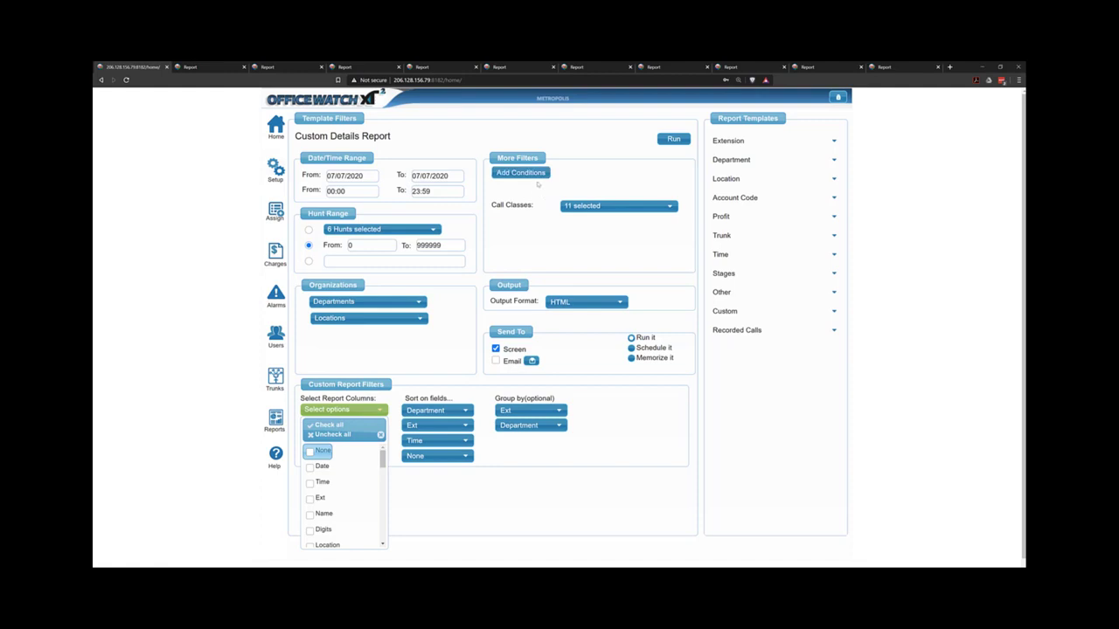
pyautogui.click(536, 174)
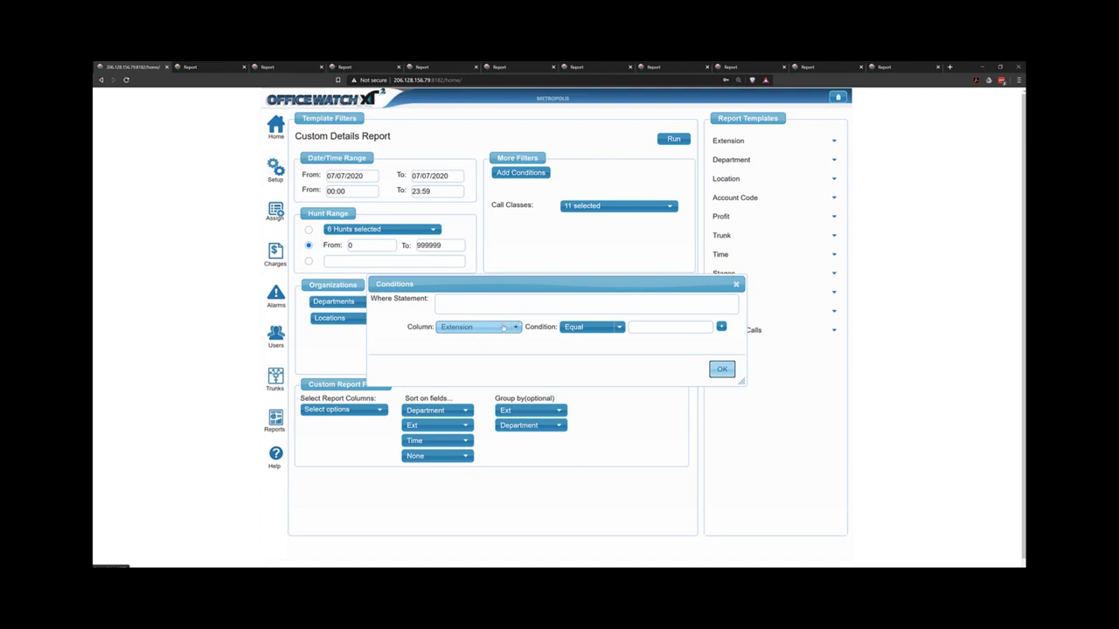
# Add a first condition: Ring Seconds More Than 30.
pyautogui.click(503, 327)
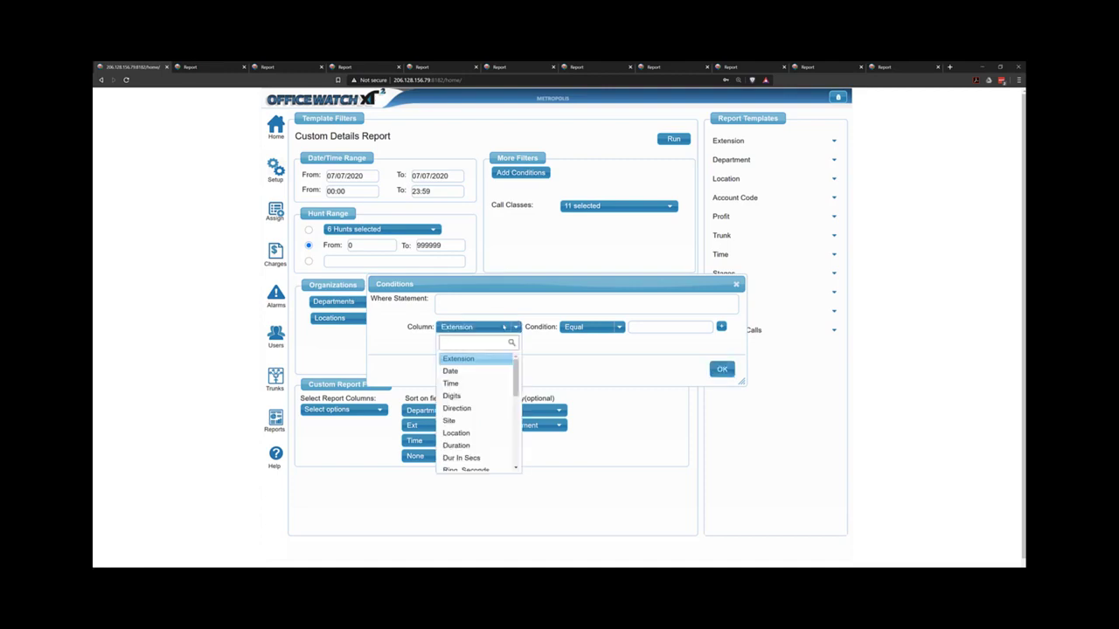
pyautogui.scroll(-1, 500, 330)
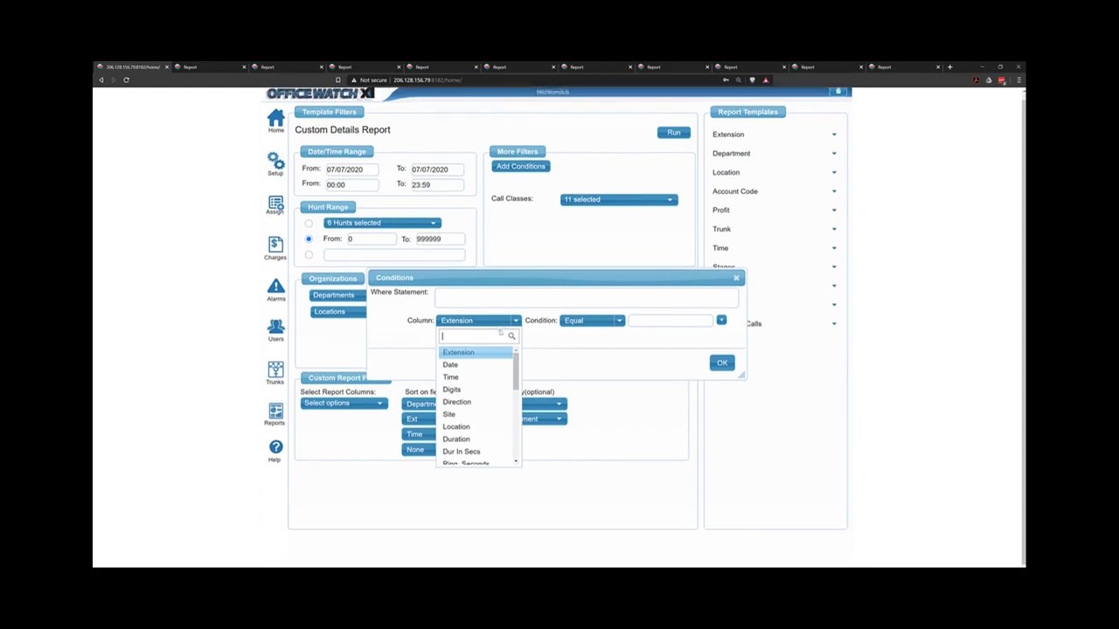
pyautogui.click(482, 457)
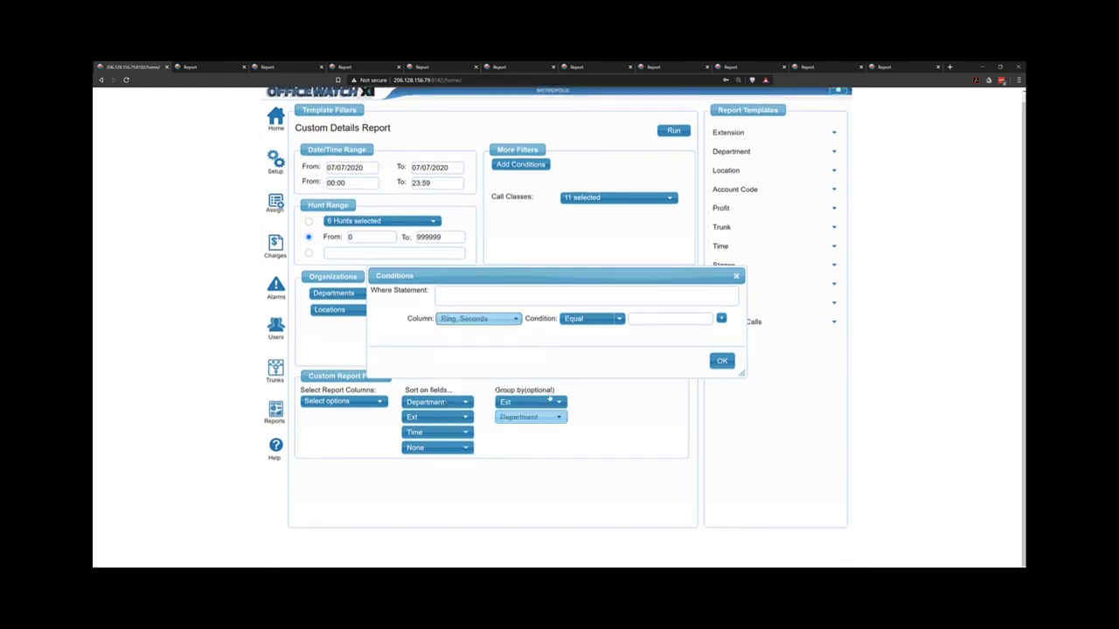
pyautogui.click(590, 319)
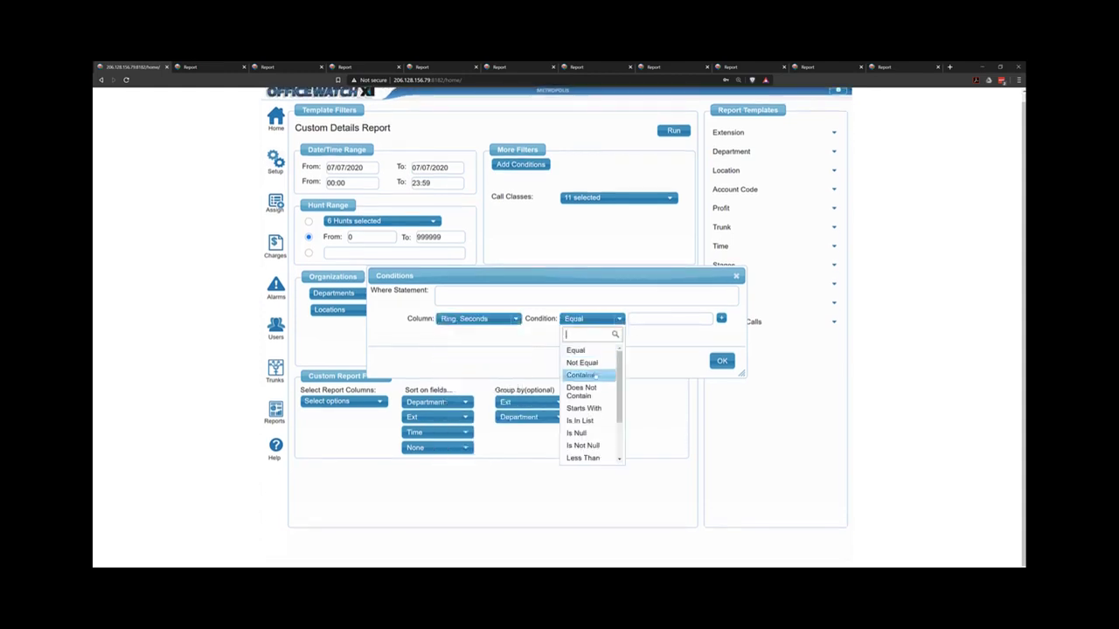
pyautogui.scroll(-3, 592, 419)
pyautogui.click(591, 416)
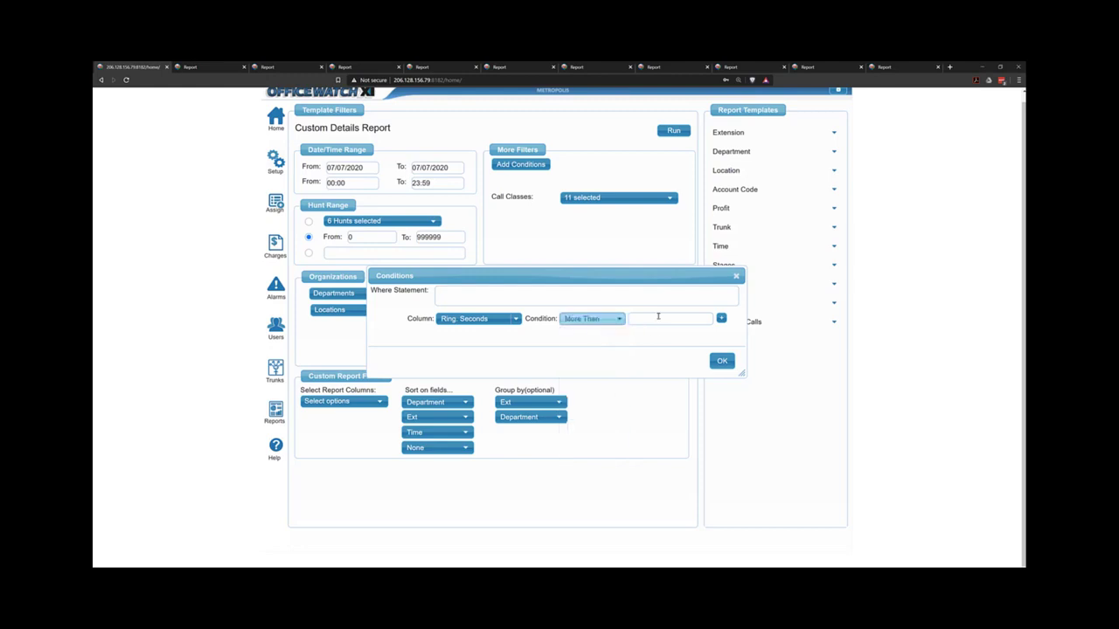
pyautogui.click(657, 318)
pyautogui.write('30')
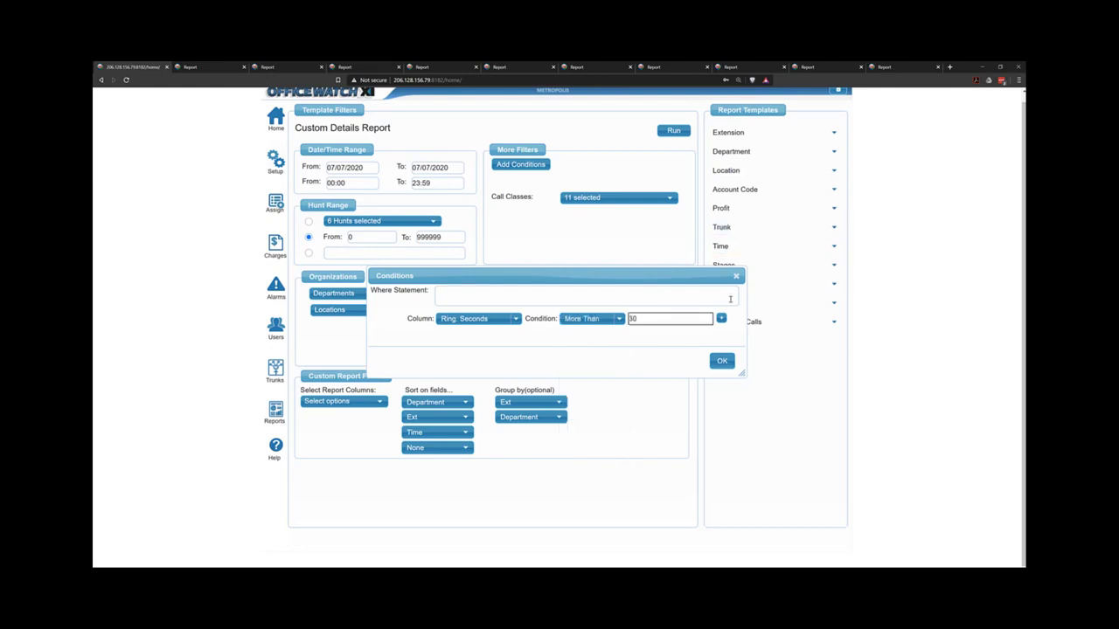
# Add a second condition, Extension Equal 101, and apply both to the Where Statement.
pyautogui.click(721, 318)
pyautogui.click(483, 329)
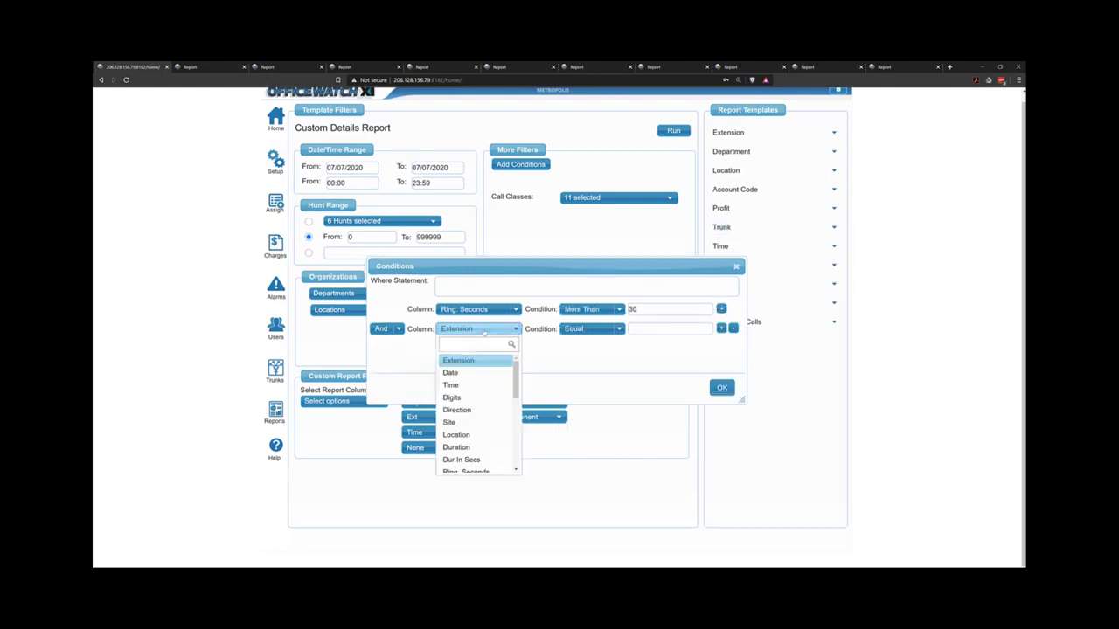
pyautogui.scroll(-5, 489, 402)
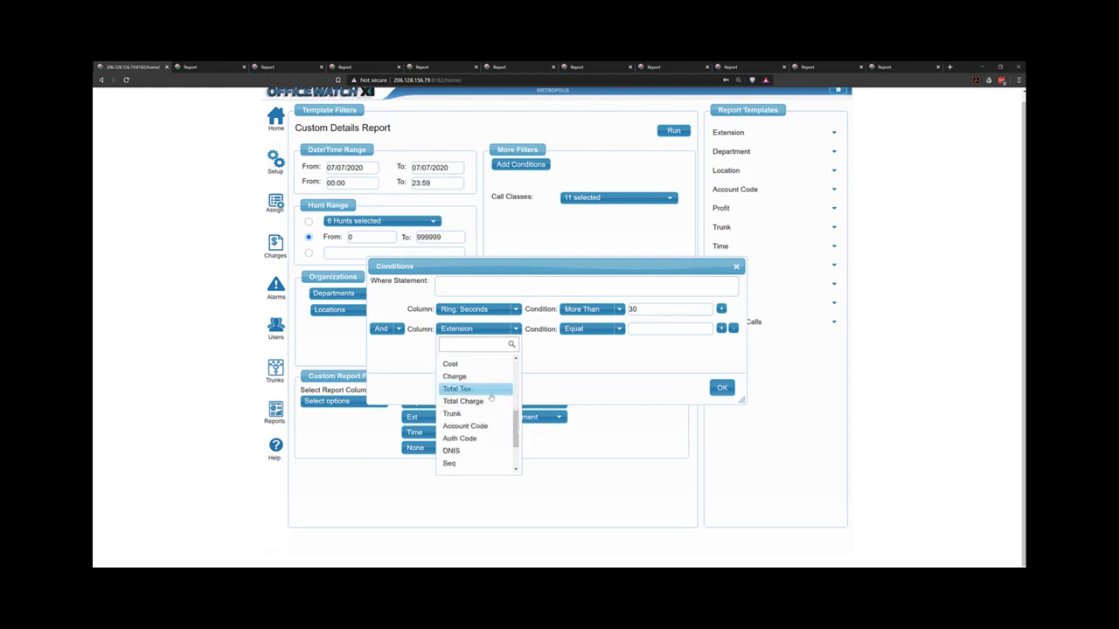
pyautogui.scroll(3, 493, 402)
pyautogui.click(621, 376)
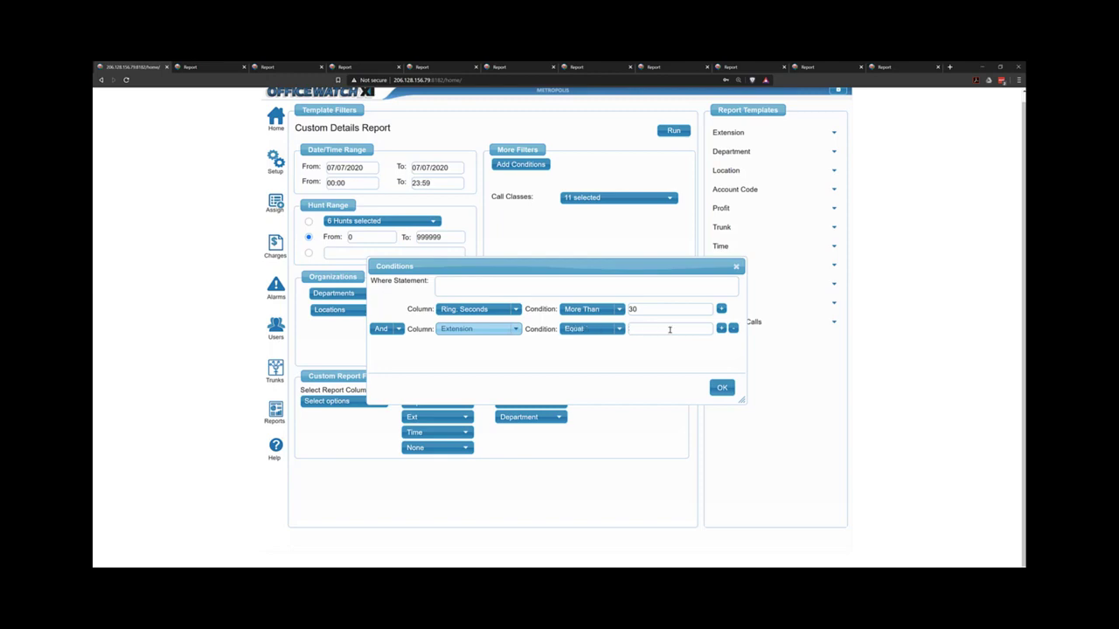
pyautogui.click(633, 328)
pyautogui.write('101')
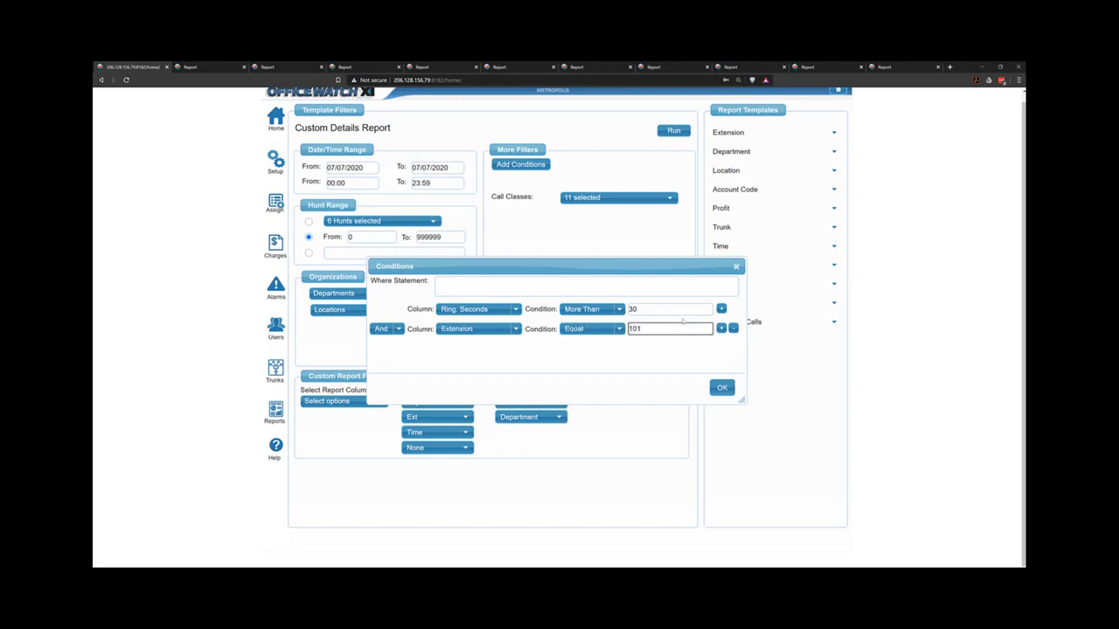
pyautogui.click(723, 388)
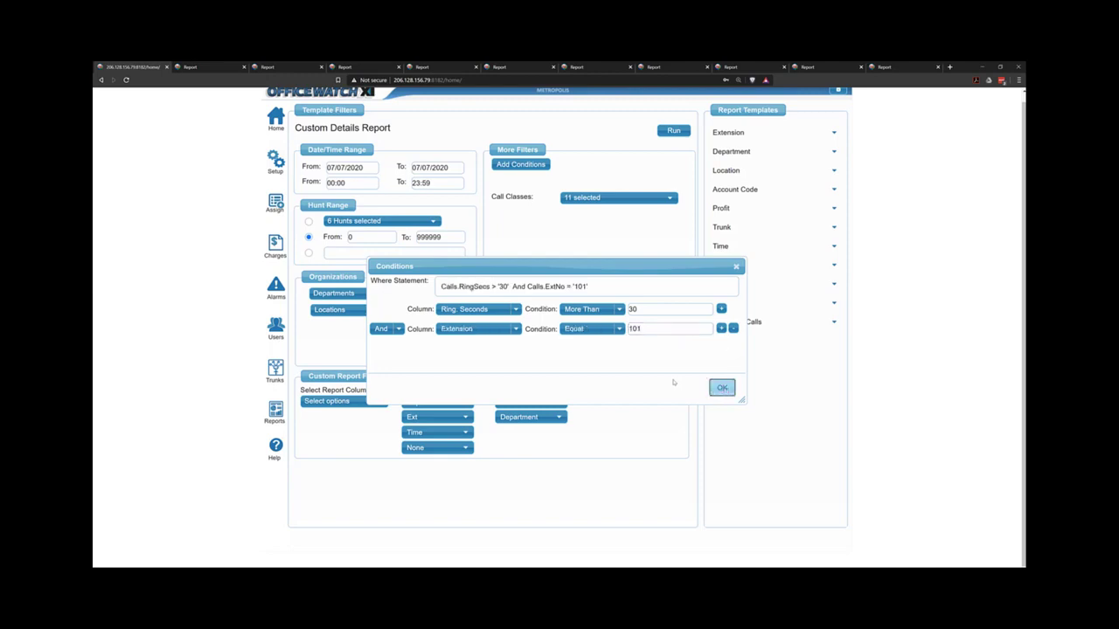
# Remove the Extension condition and rebuild the Where Statement as Calls.RingSecs > '30'.
pyautogui.moveTo(442, 287); pyautogui.dragTo(524, 287)
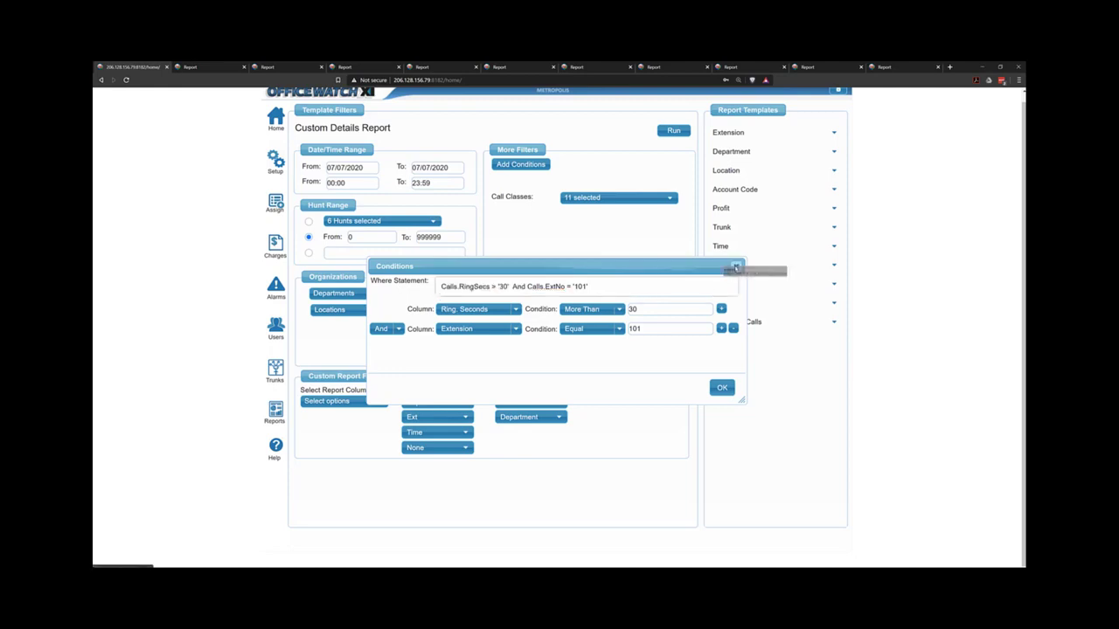
pyautogui.moveTo(636, 286); pyautogui.dragTo(384, 282)
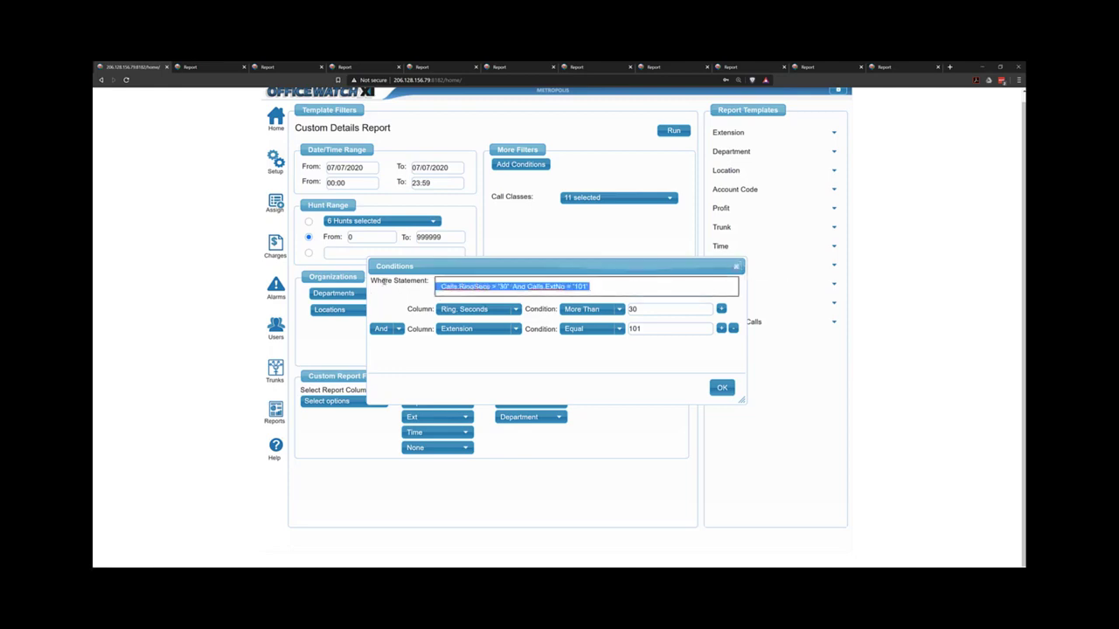
pyautogui.click(732, 328)
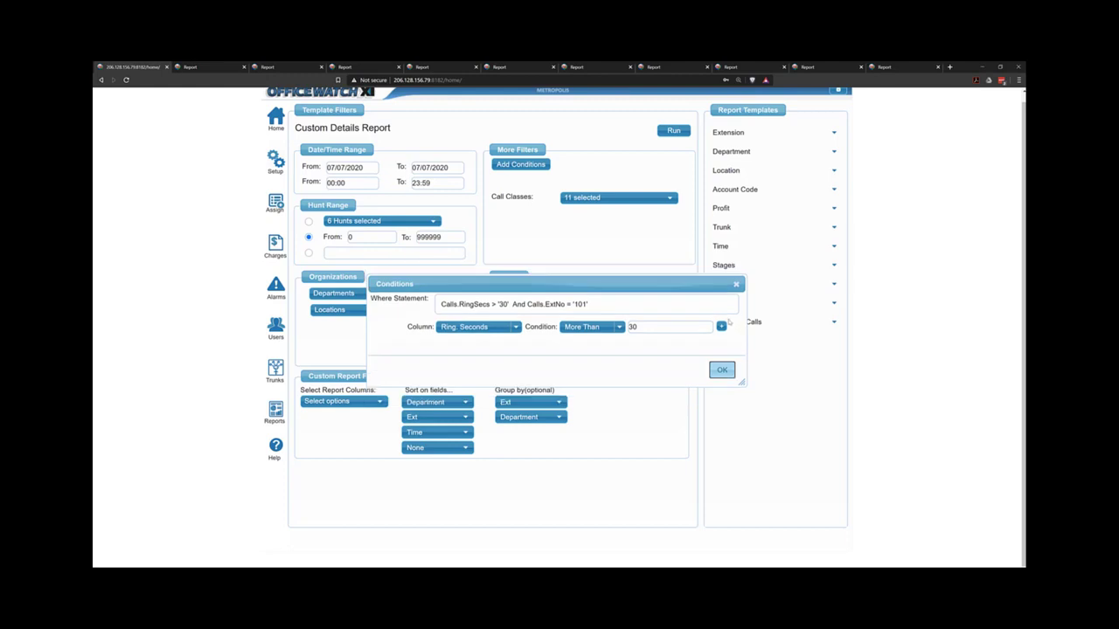
pyautogui.moveTo(659, 303); pyautogui.dragTo(437, 304)
pyautogui.press('BackSpace')
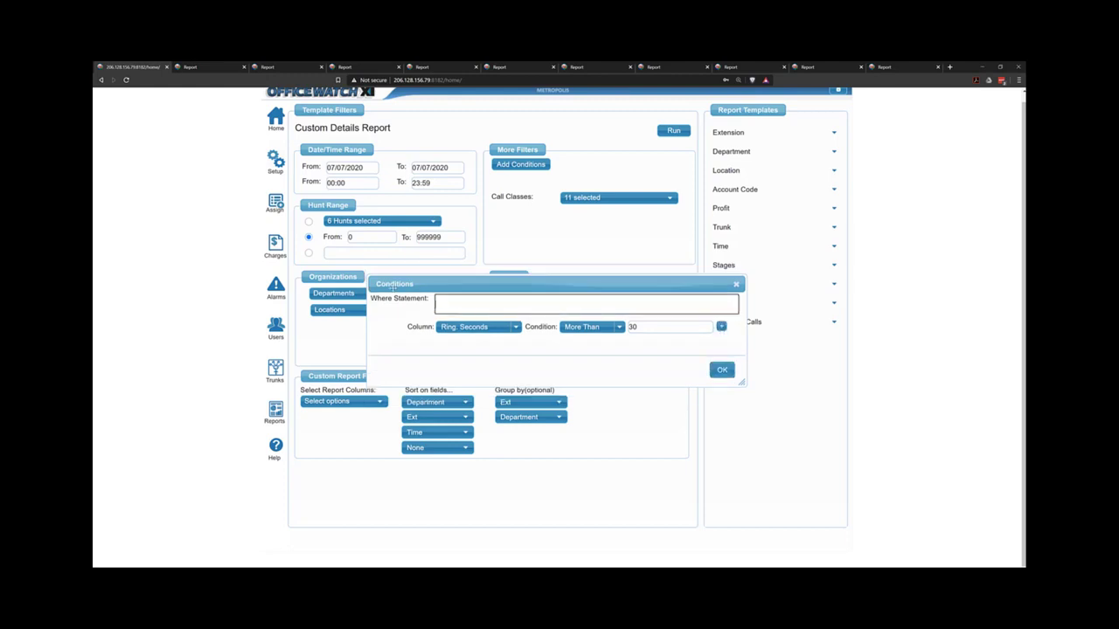
pyautogui.click(722, 369)
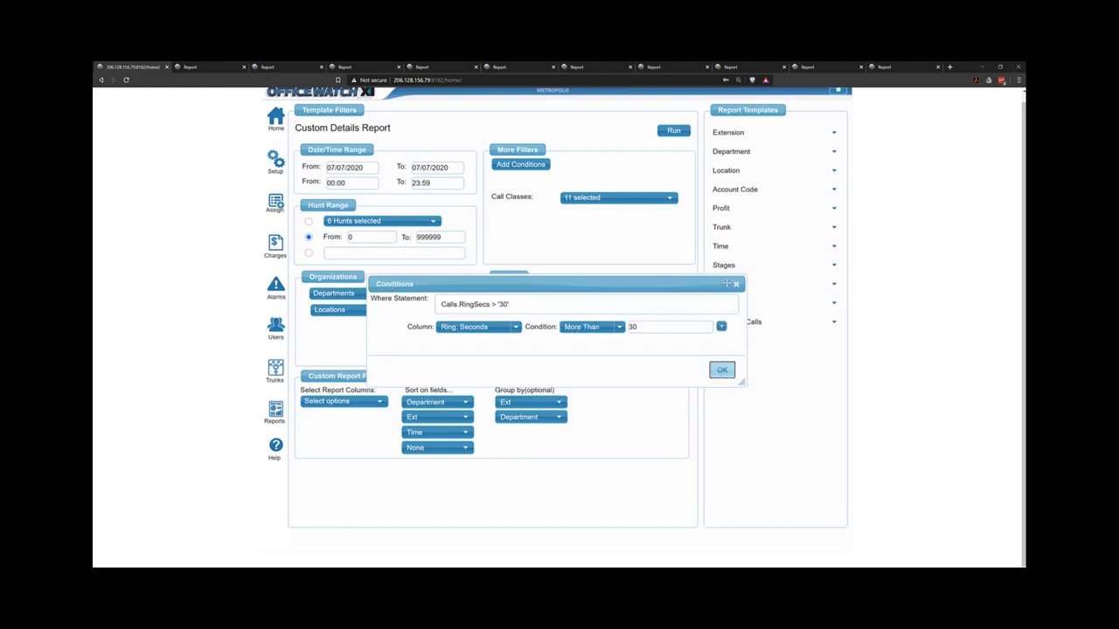
# Close the Conditions window, recheck it, and expand the Recorded Calls templates.
pyautogui.click(736, 284)
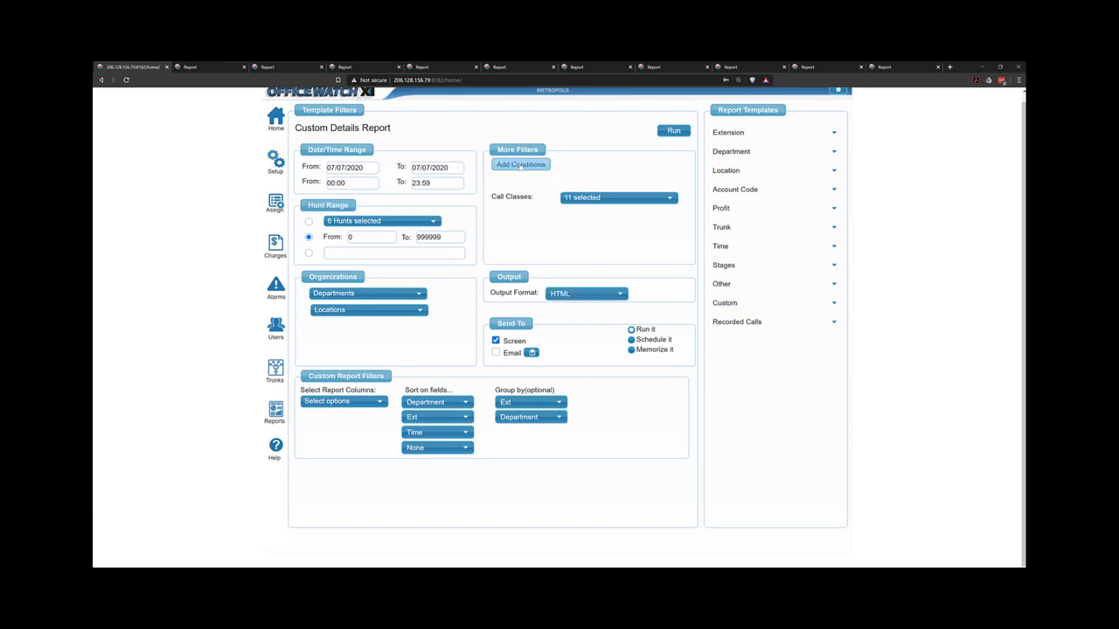
pyautogui.click(521, 165)
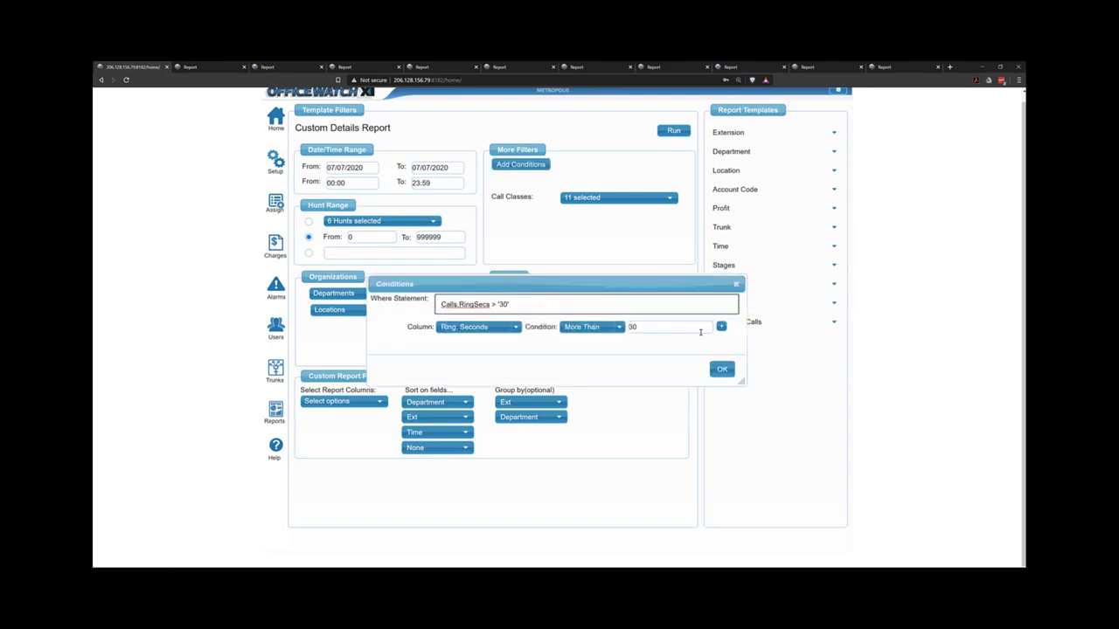
pyautogui.click(736, 285)
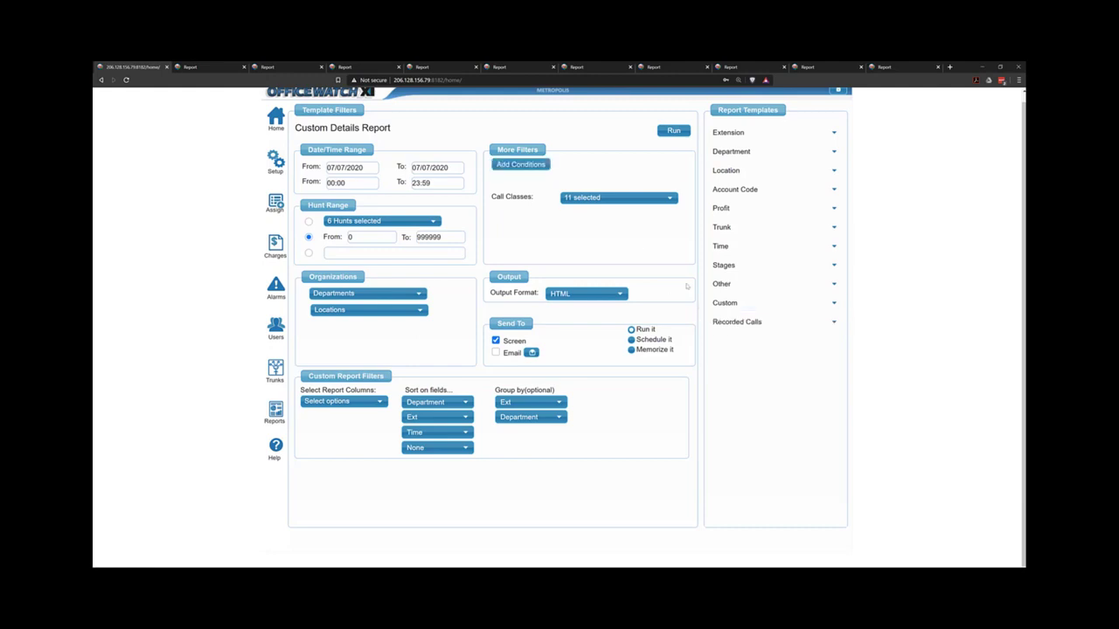
pyautogui.click(742, 326)
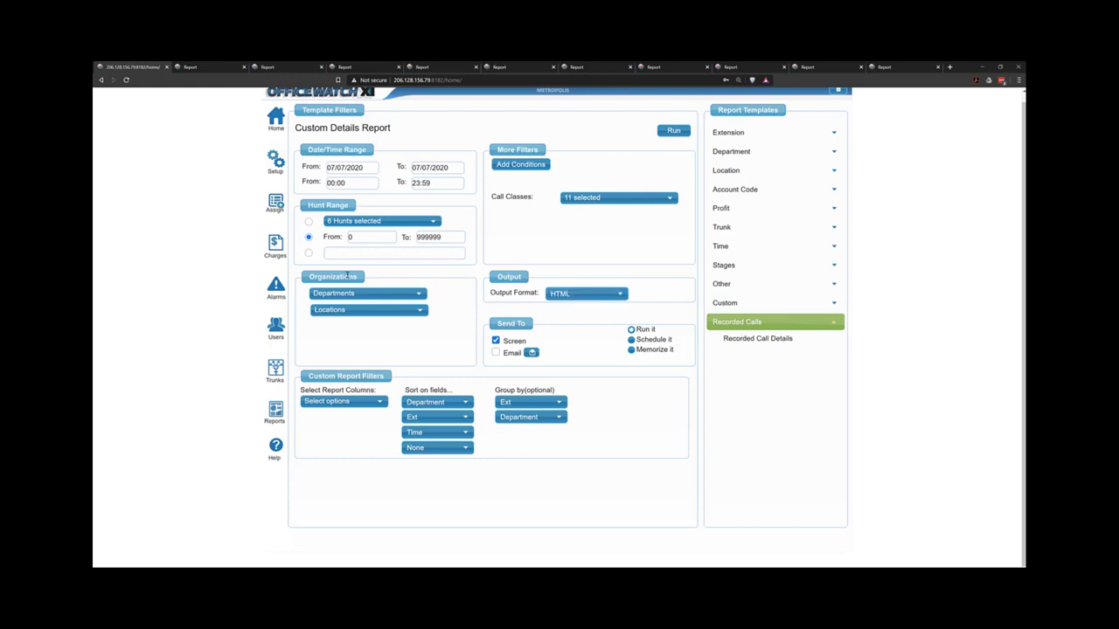
# Show the Call Alarms list from the Alarms panel.
pyautogui.click(276, 288)
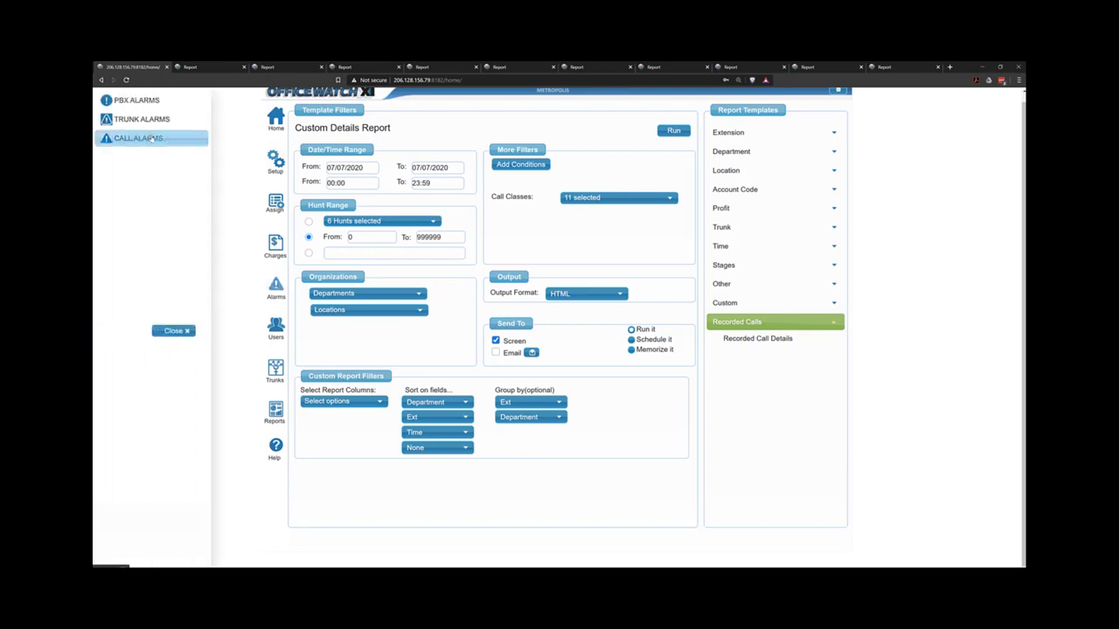
pyautogui.click(151, 140)
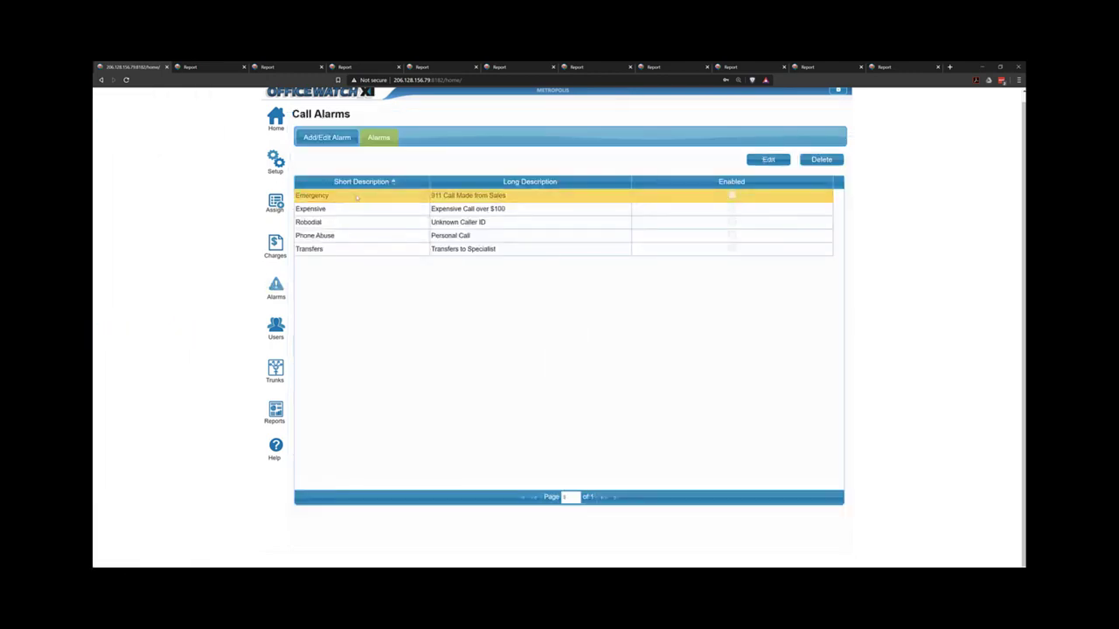
# Review the Emergency alarm's settings and alert text, then return to the Report Generator.
pyautogui.click(766, 161)
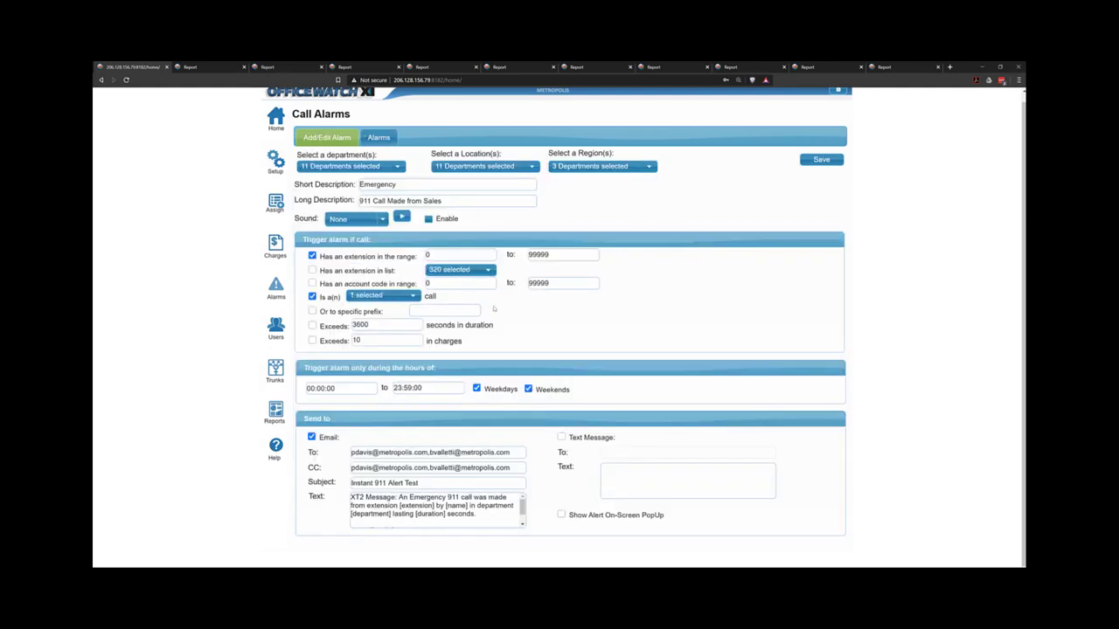
pyautogui.moveTo(416, 514); pyautogui.dragTo(444, 515)
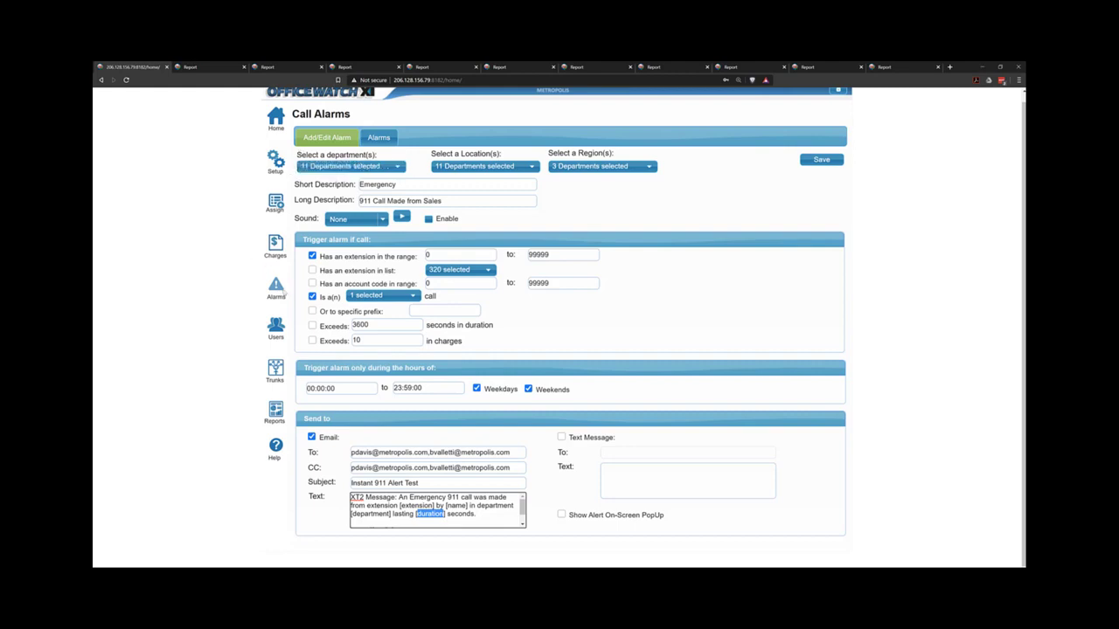
pyautogui.click(276, 412)
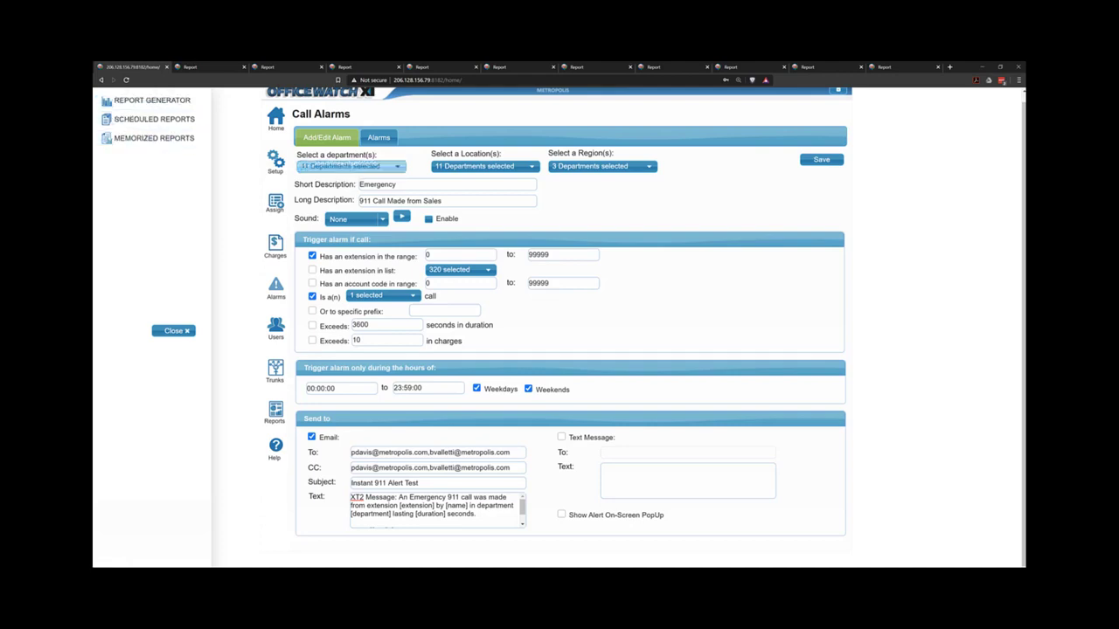
pyautogui.click(151, 101)
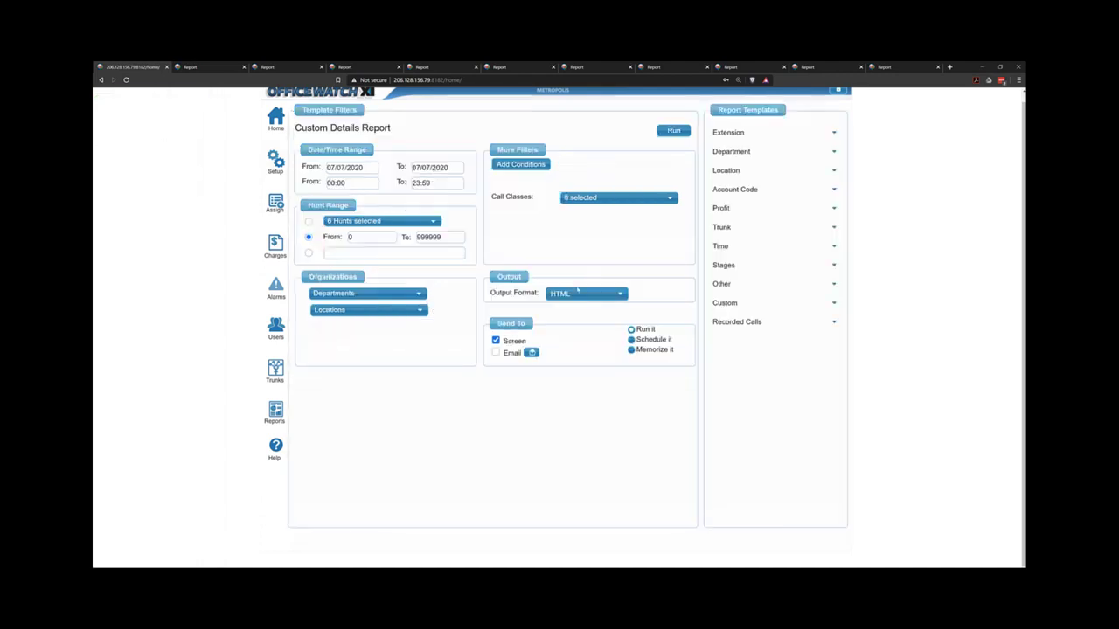